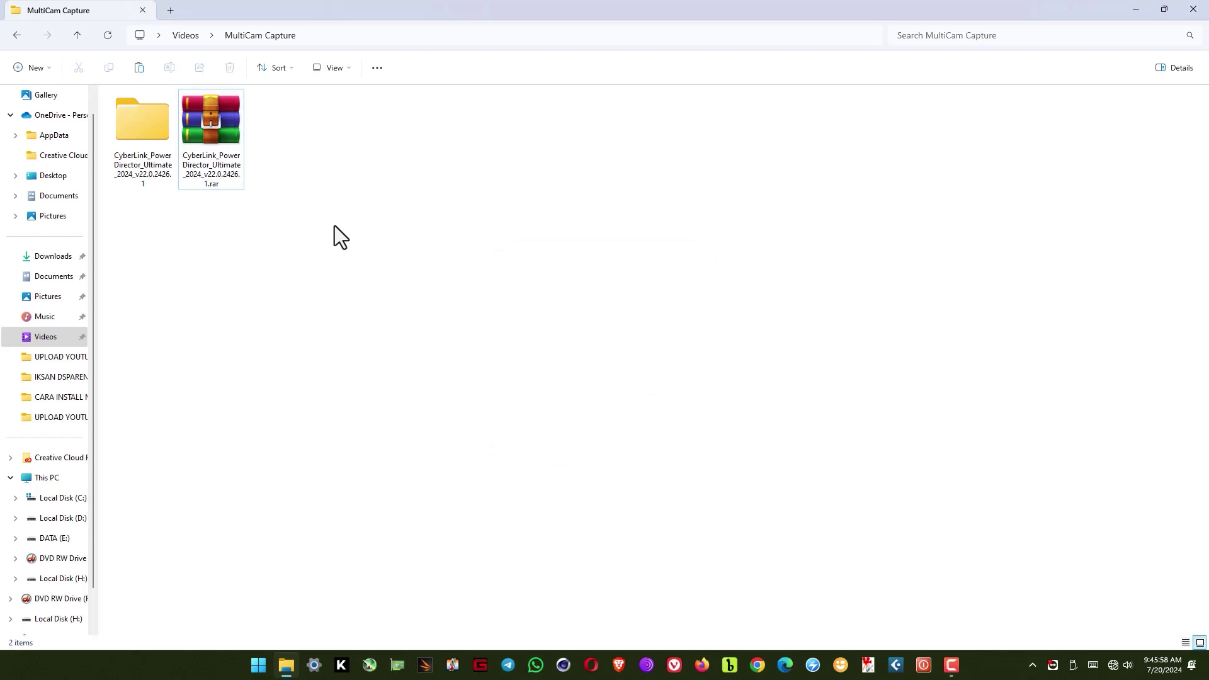
Step: Run PowerDirector_22.0.2426.1_Ultimate.exe from the nested CyberLink_PowerDirector_Ultimate_2024_v22.0.2426.1 folder as administrator and install PowerDirector
double_click(145, 142)
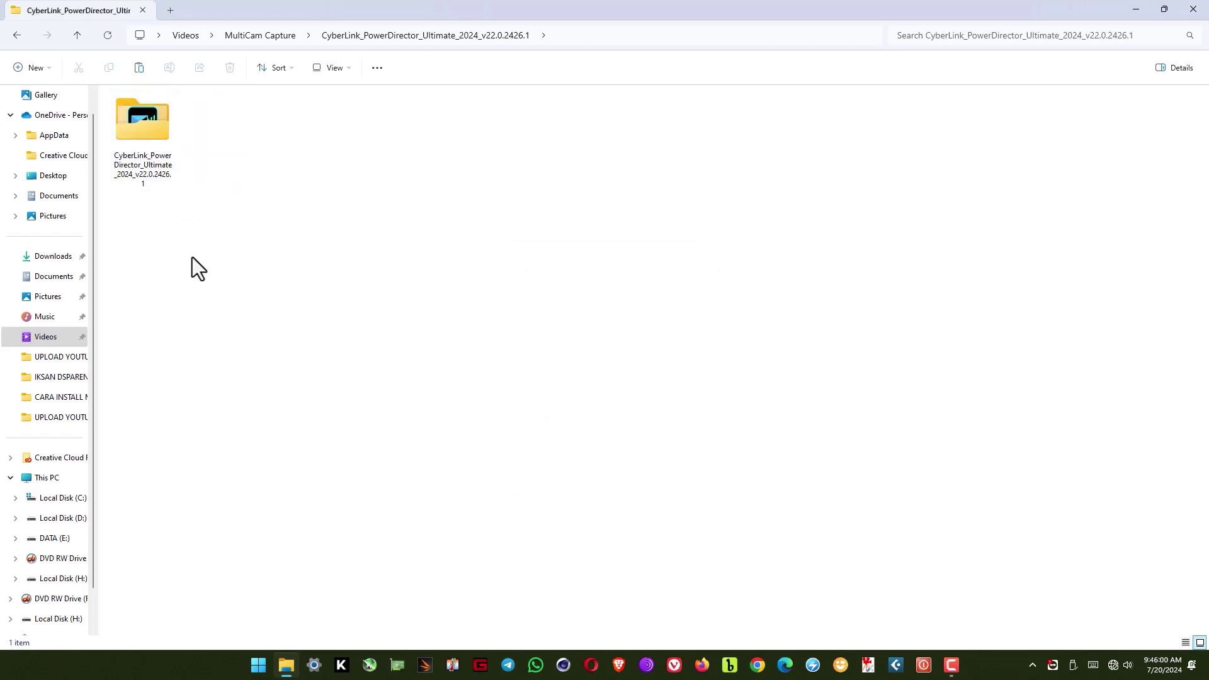
double_click(153, 144)
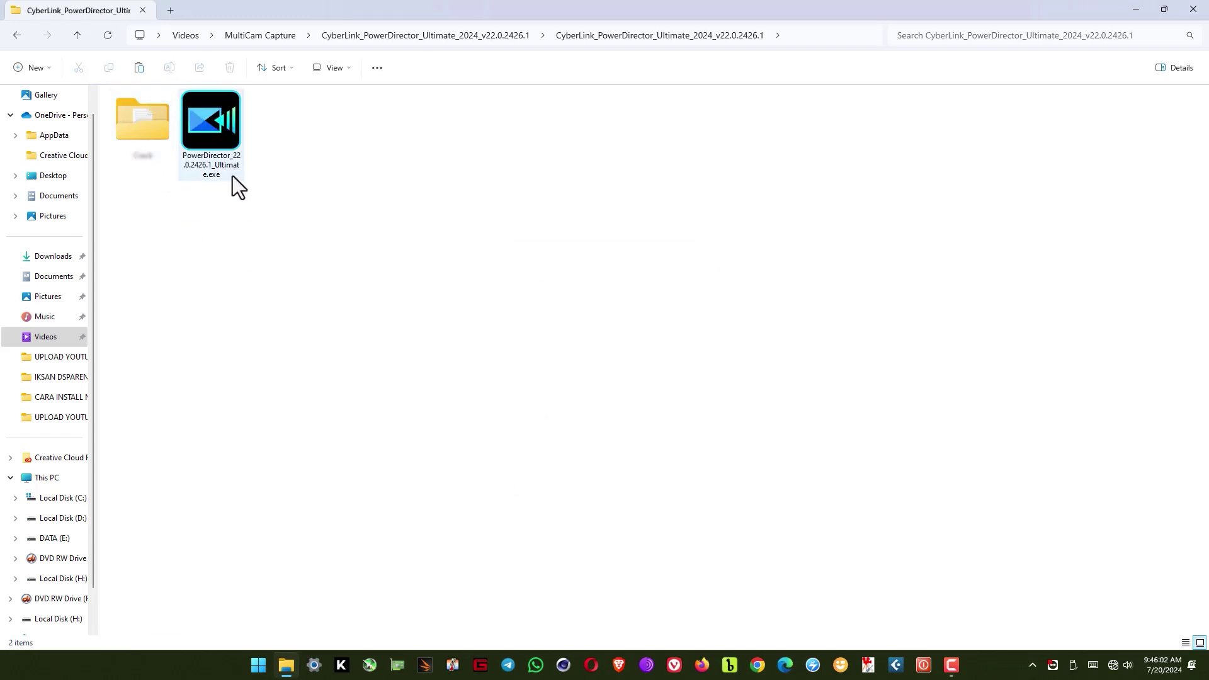
right_click(220, 142)
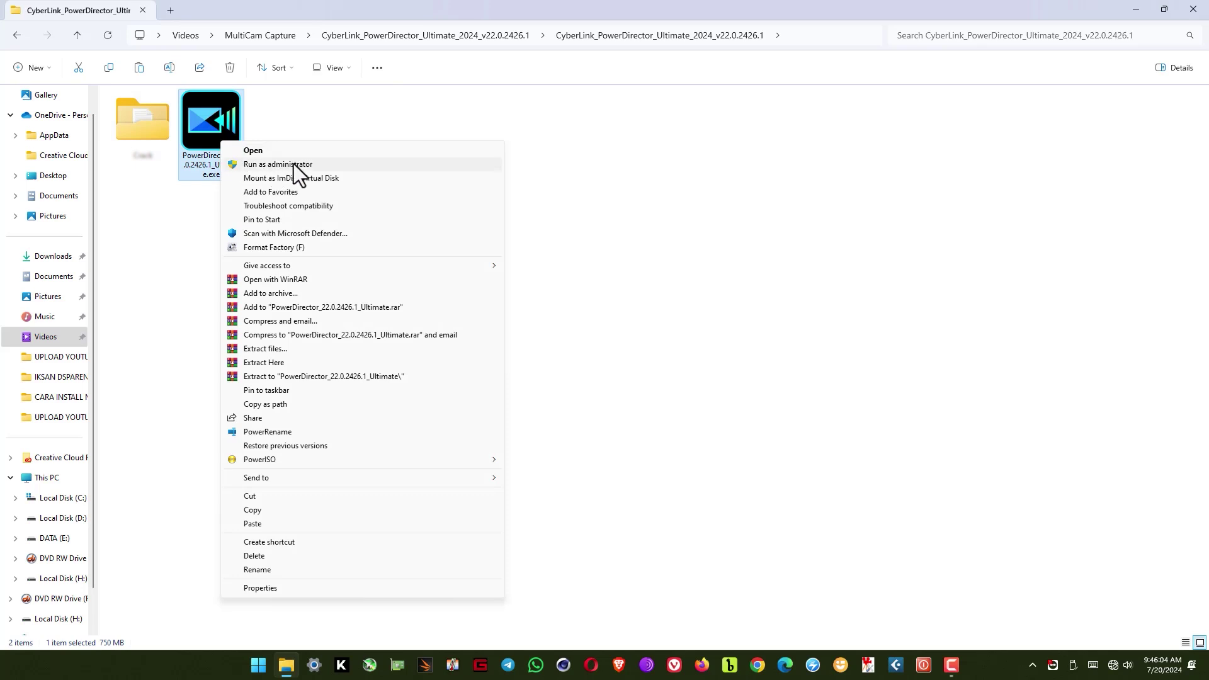
left_click(311, 165)
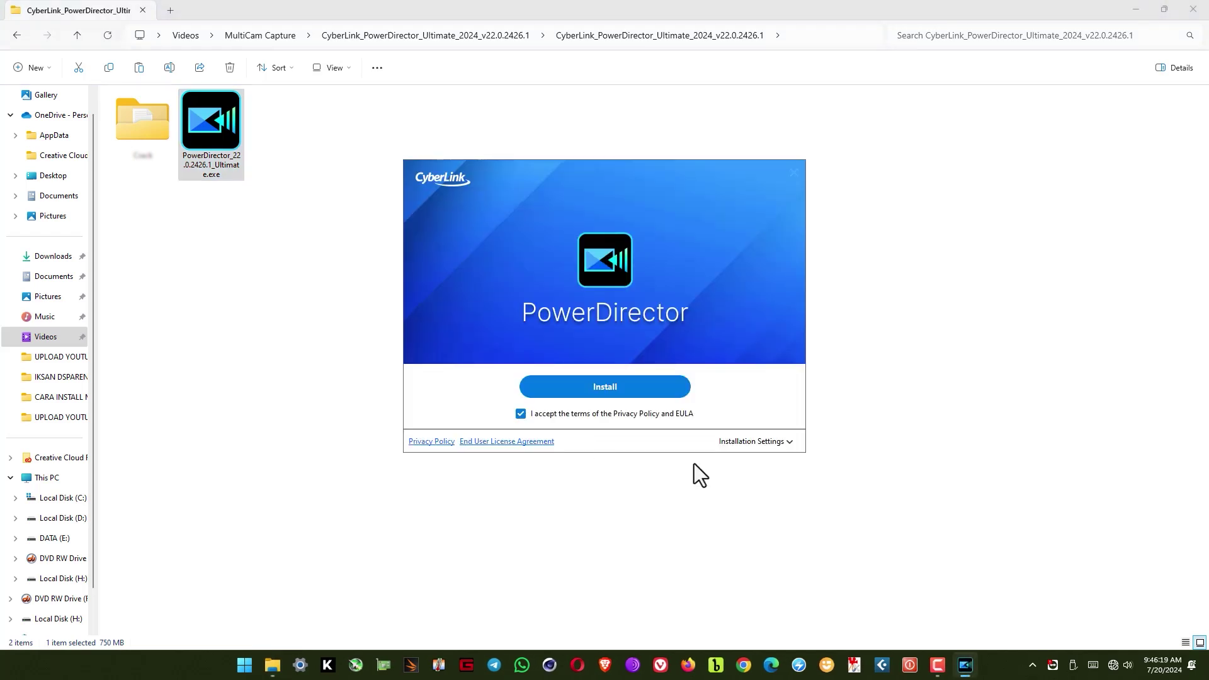
left_click(659, 389)
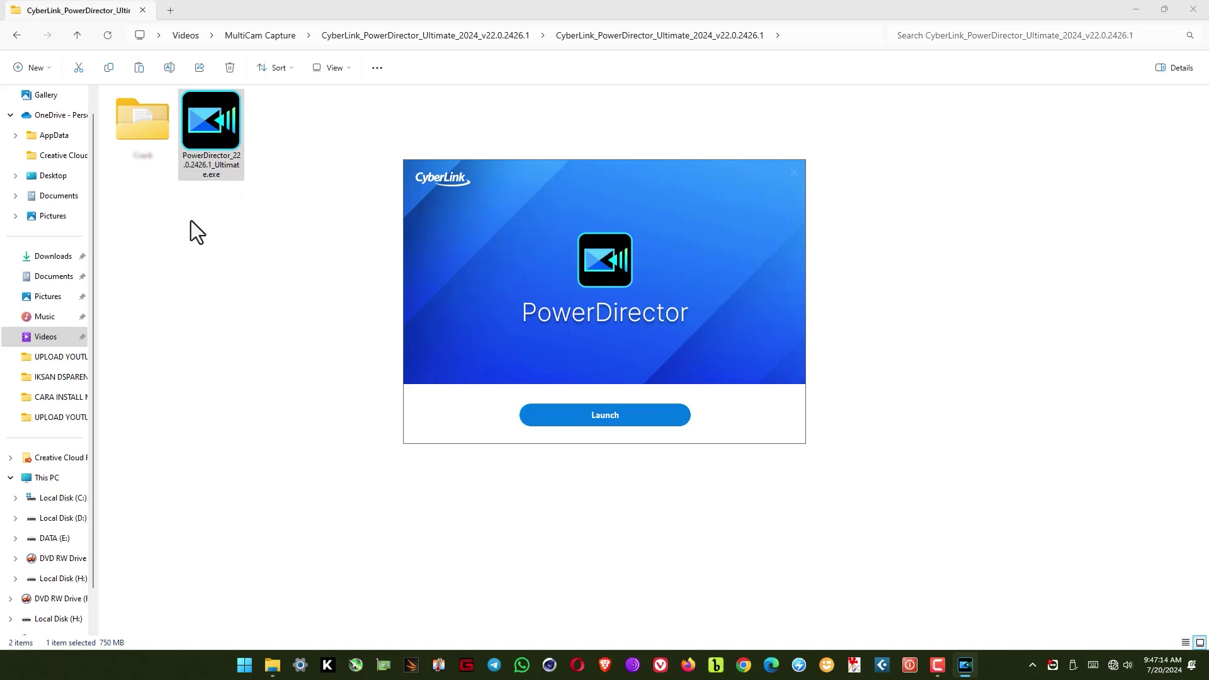
Step: Copy the Reg Patch.reg file from the Crack folder beside the installer
key("alt+F4")
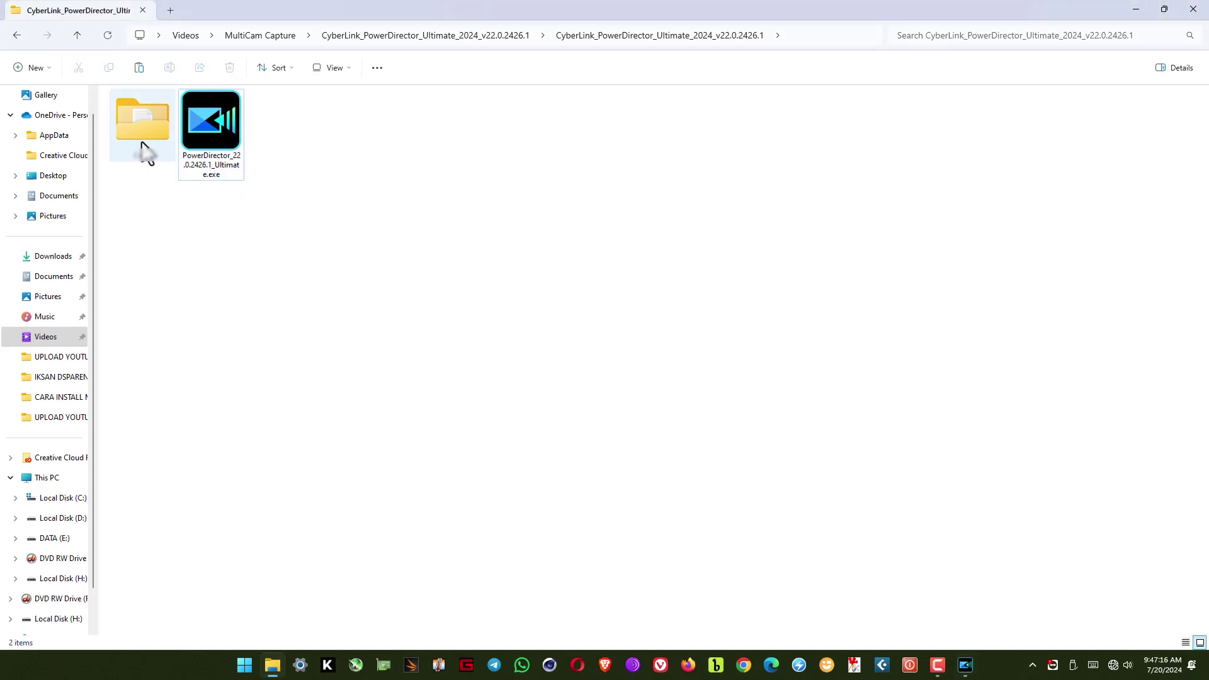
double_click(143, 149)
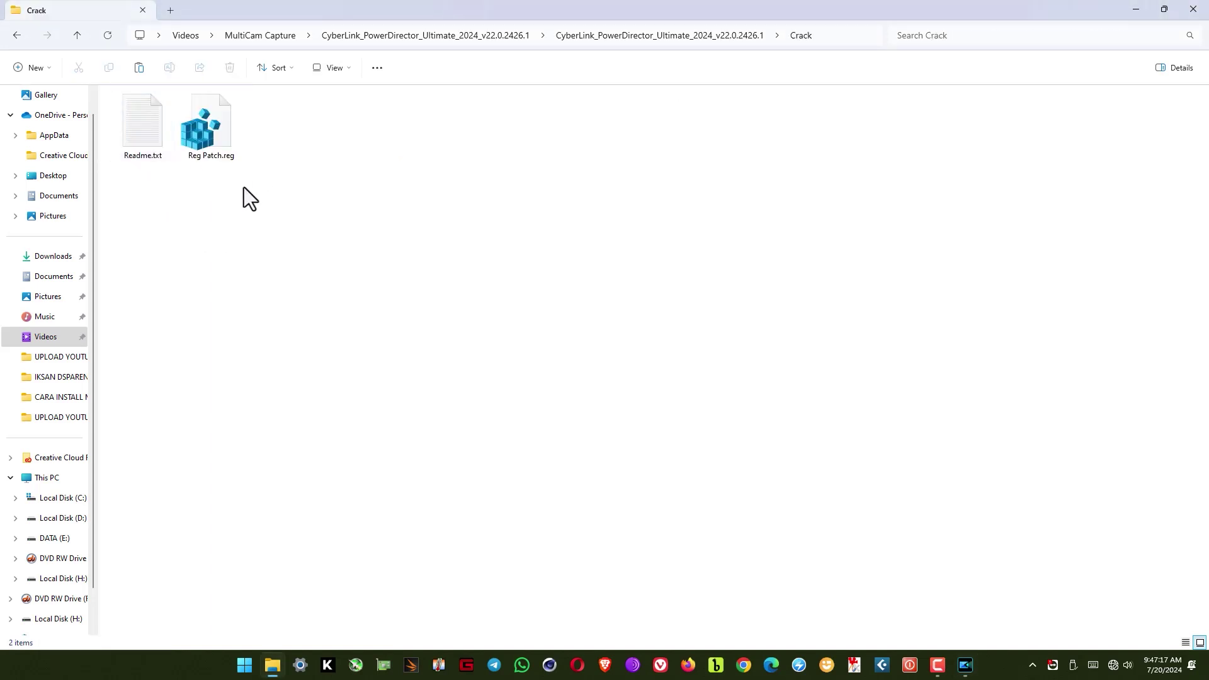
left_click(210, 155)
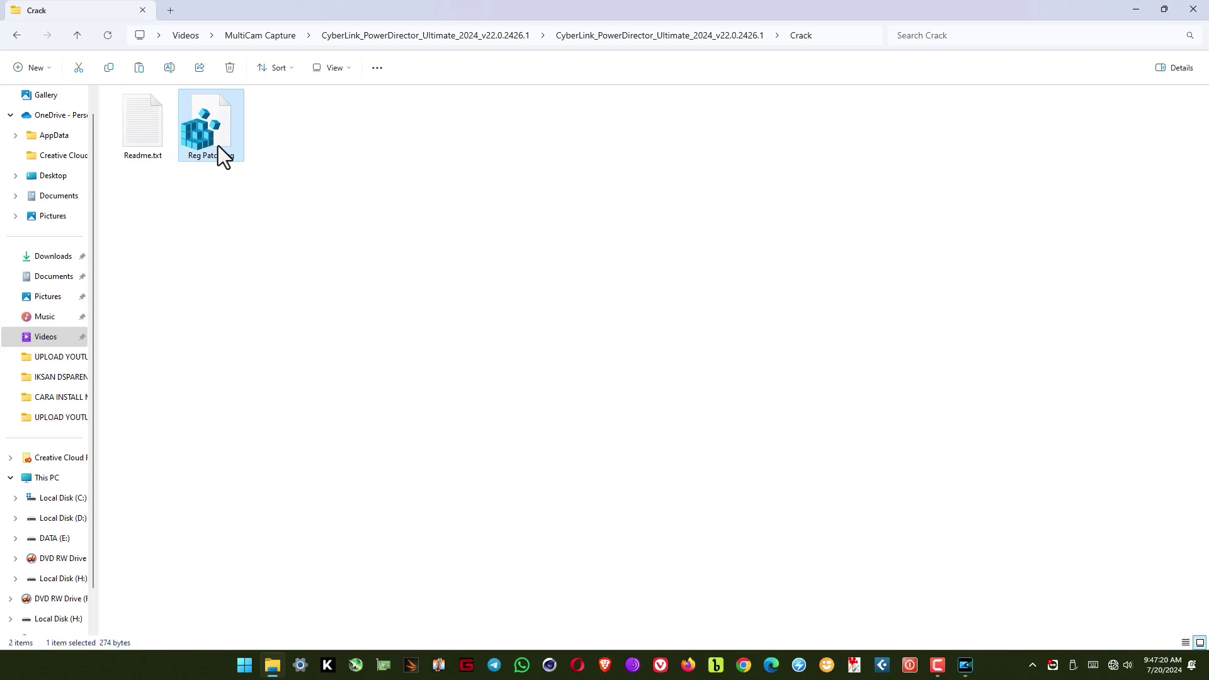
right_click(217, 146)
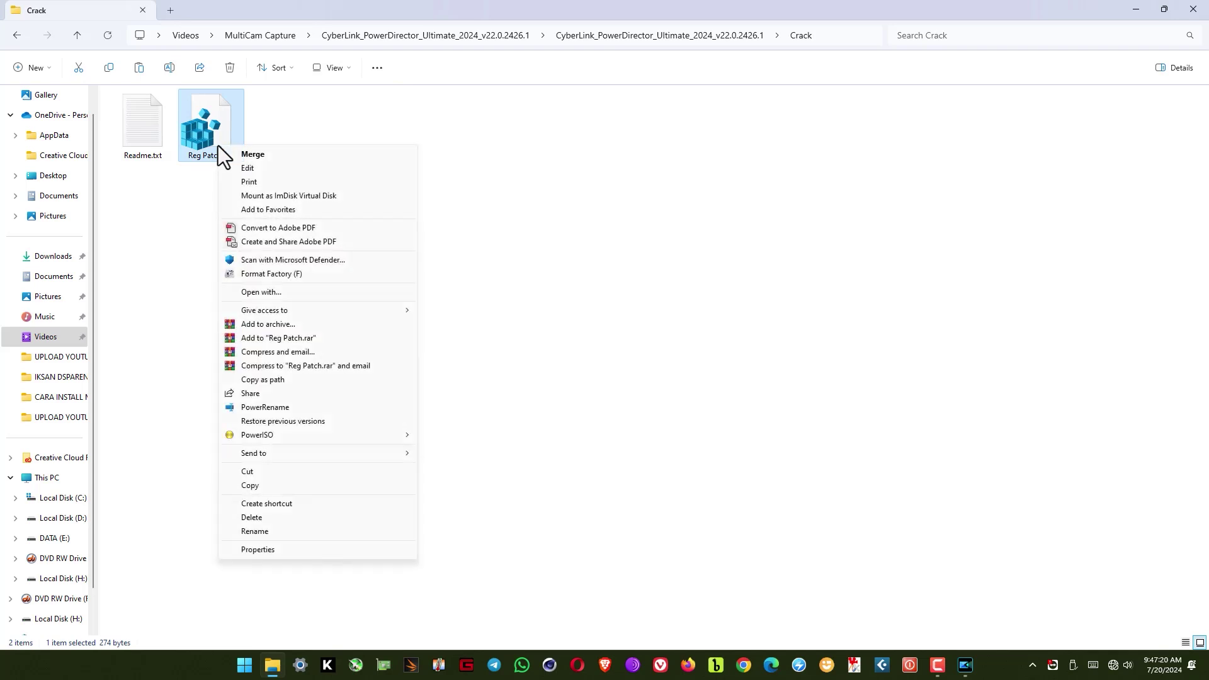
left_click(265, 487)
Step: Search Windows for "cyber" and open the installation folder that the CyberLink PowerDirector 2024 shortcut points to
left_click(248, 671)
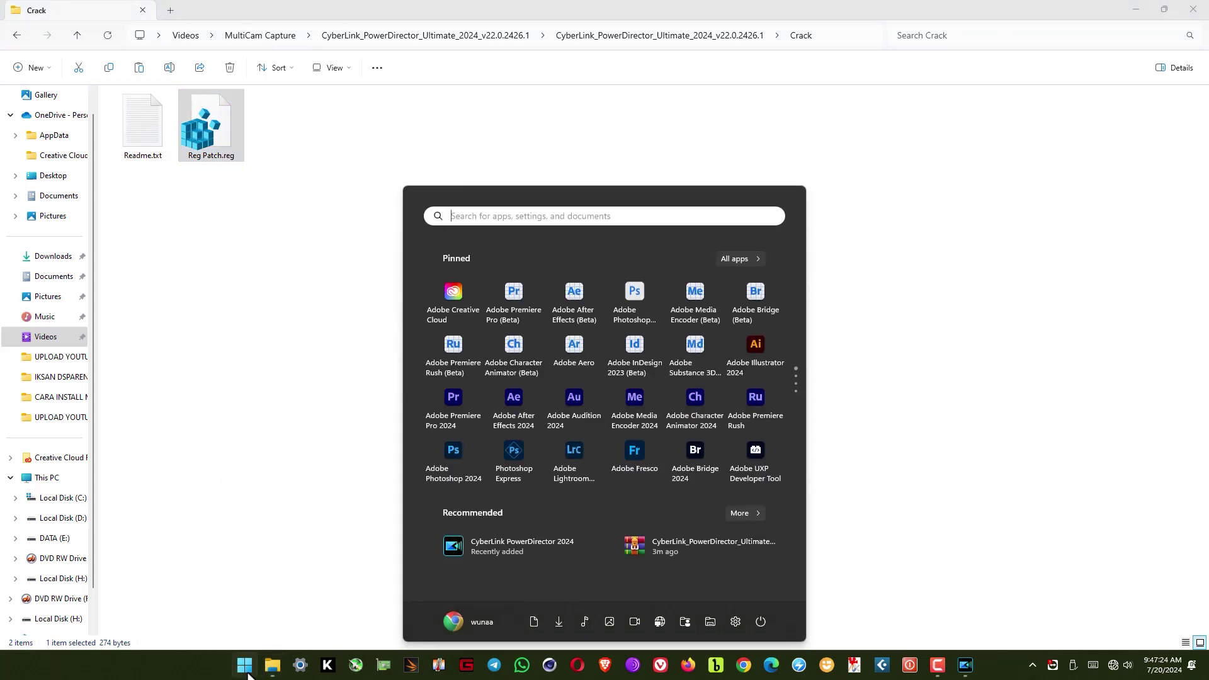
type("c")
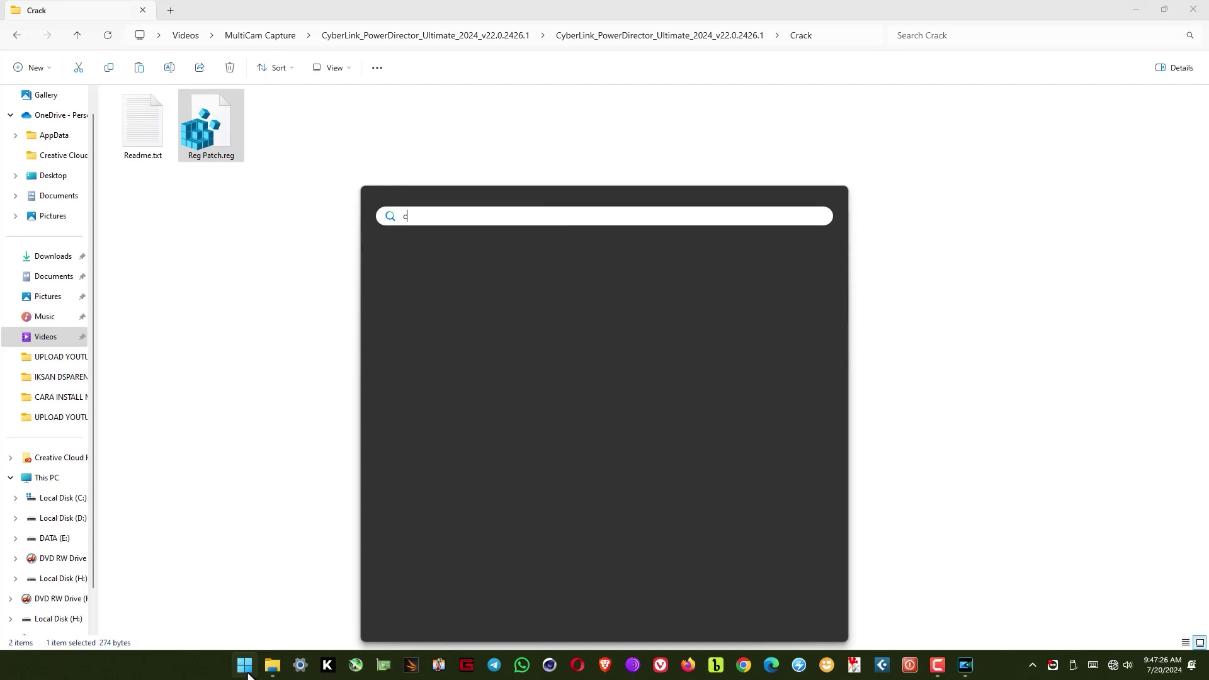
type("yber")
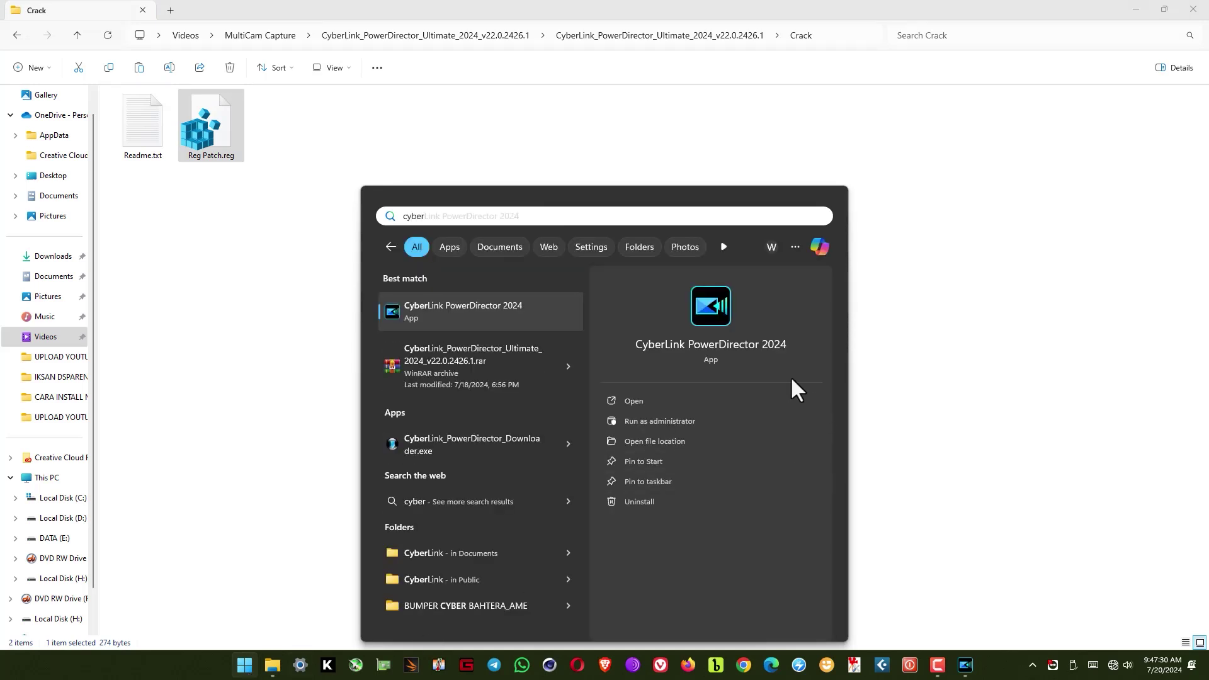
right_click(719, 314)
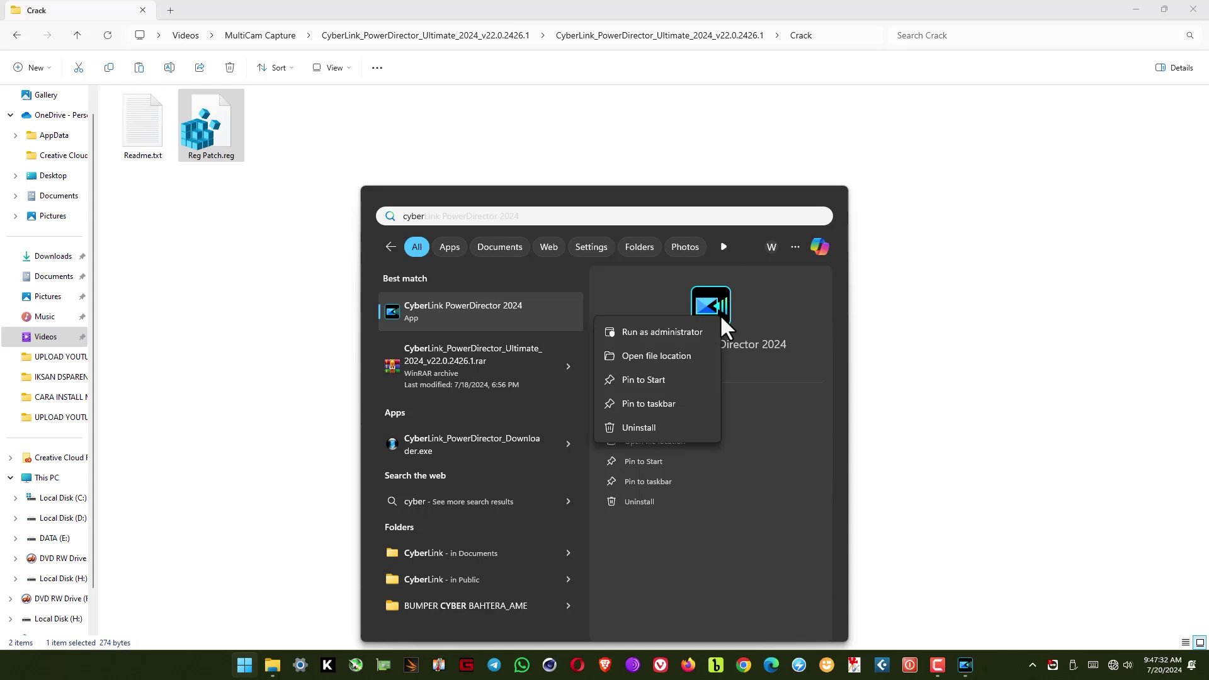
left_click(671, 359)
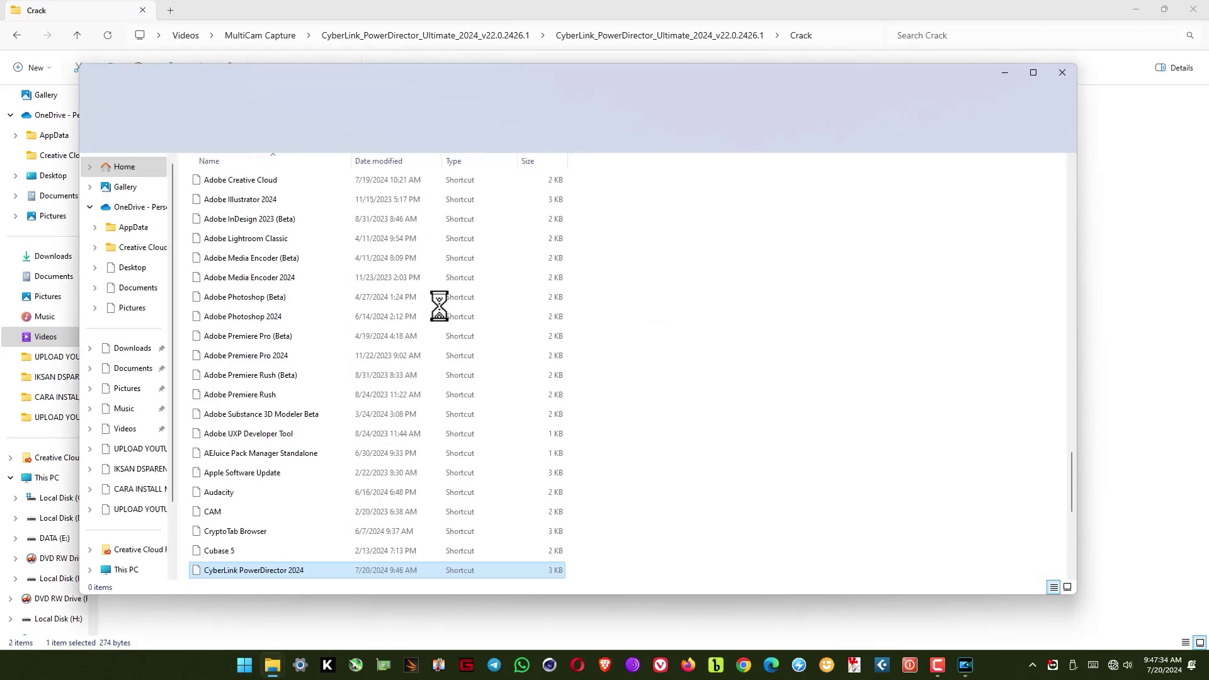
right_click(294, 572)
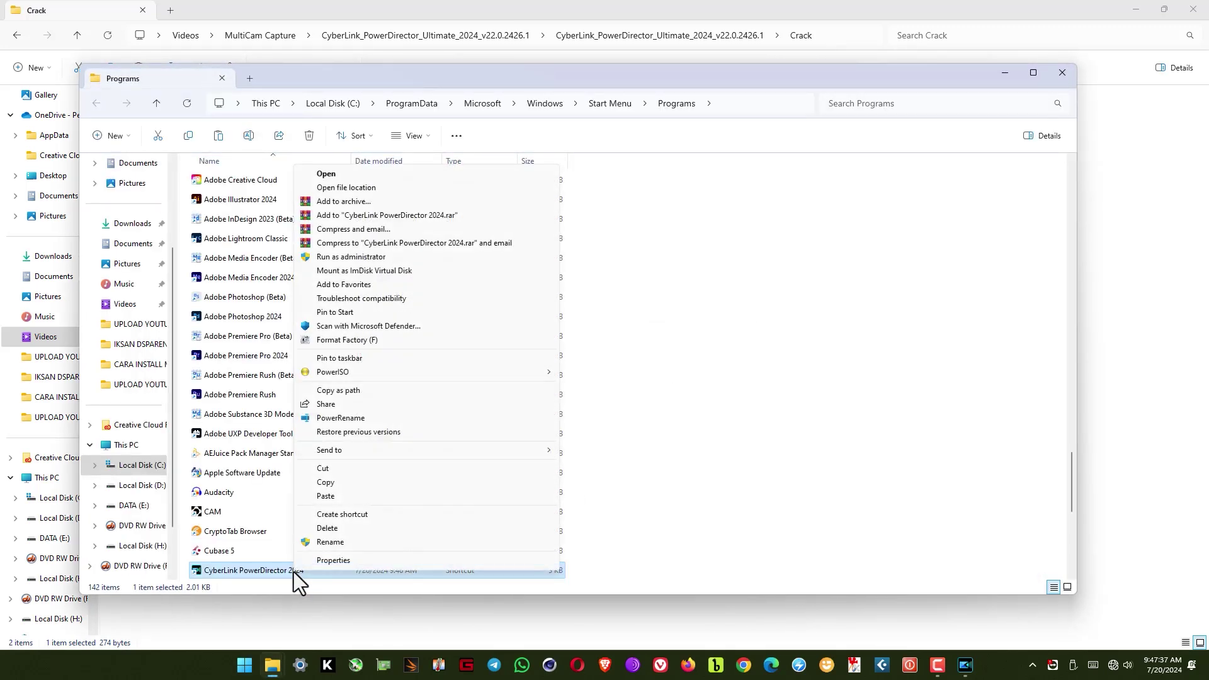
left_click(364, 191)
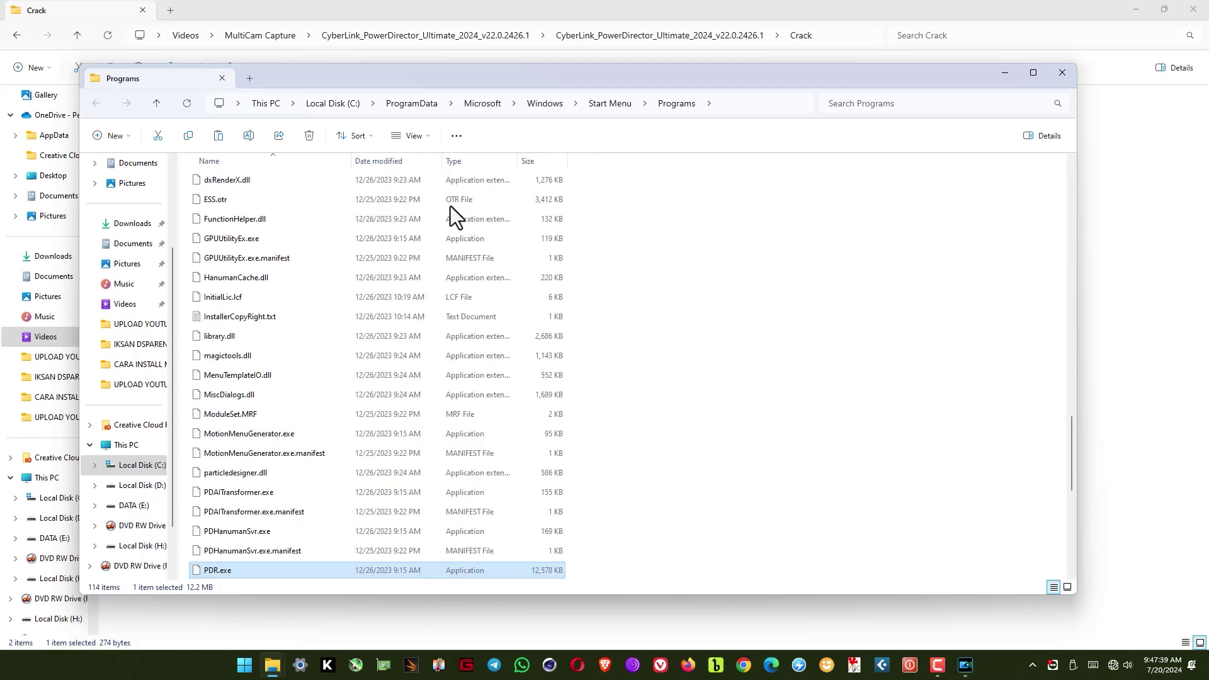
Step: Paste Reg Patch.reg into the PowerDirector22 program folder, granting administrator permission for the copy
left_click(805, 375)
right_click(760, 327)
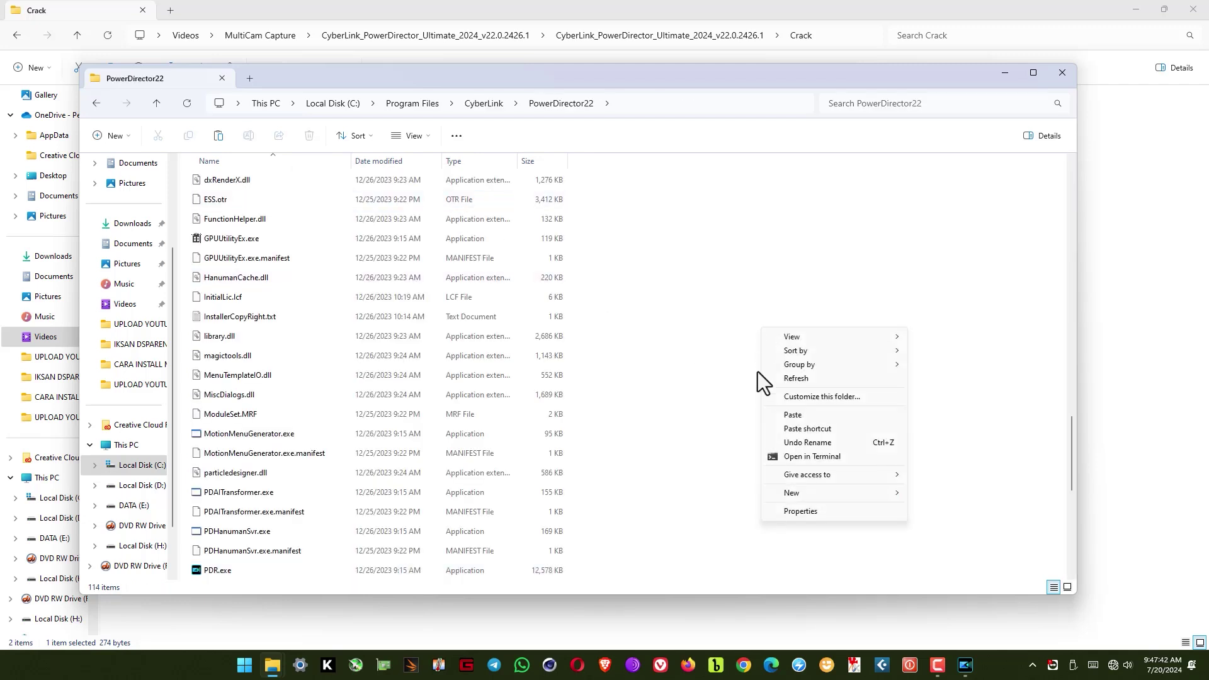
left_click(807, 416)
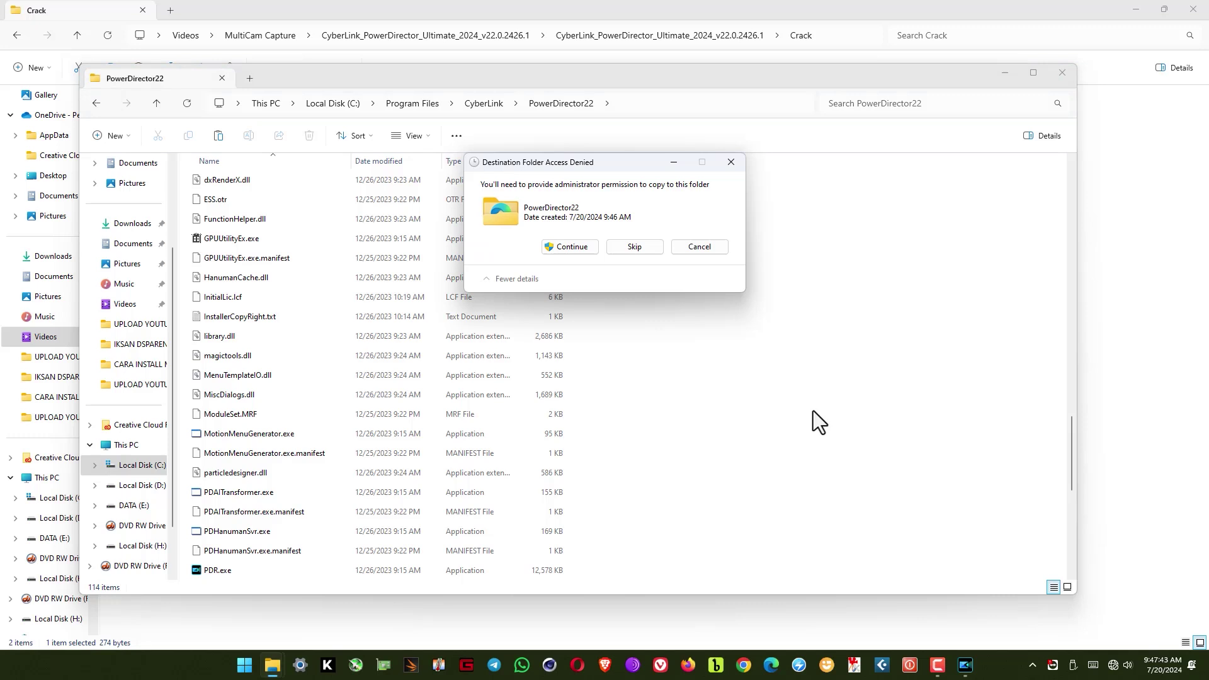
left_click(566, 248)
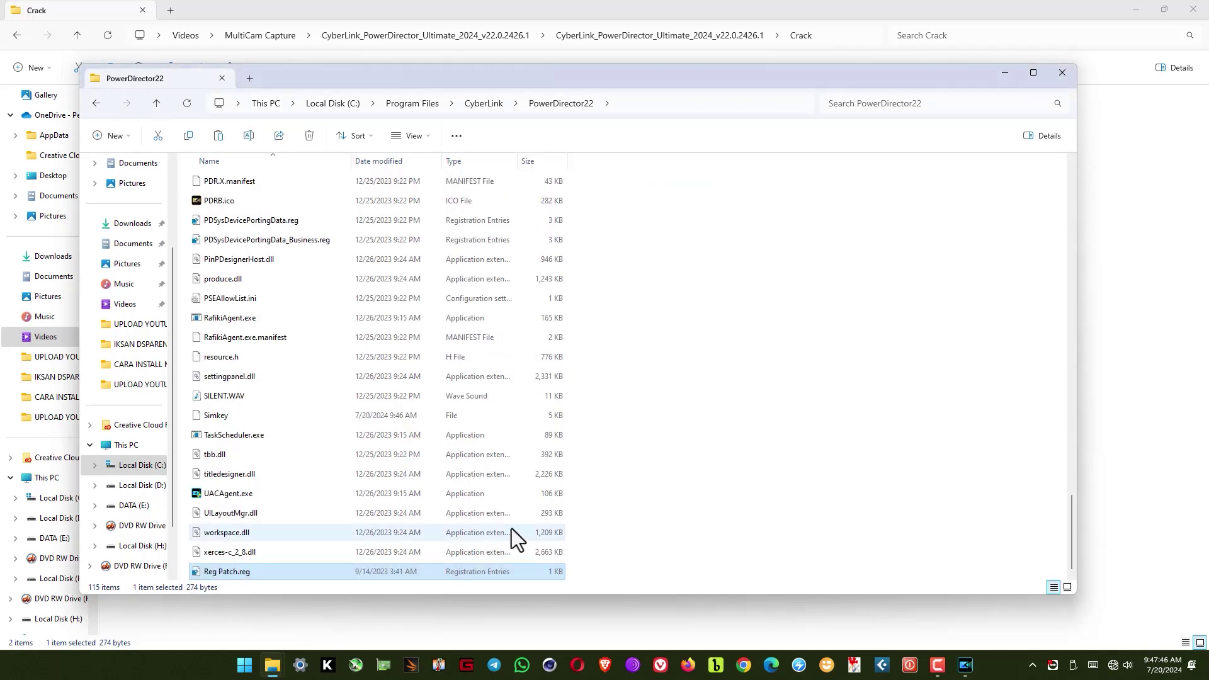
Step: Merge the pasted Reg Patch.reg into the Windows registry and close the PowerDirector22 folder window
double_click(229, 572)
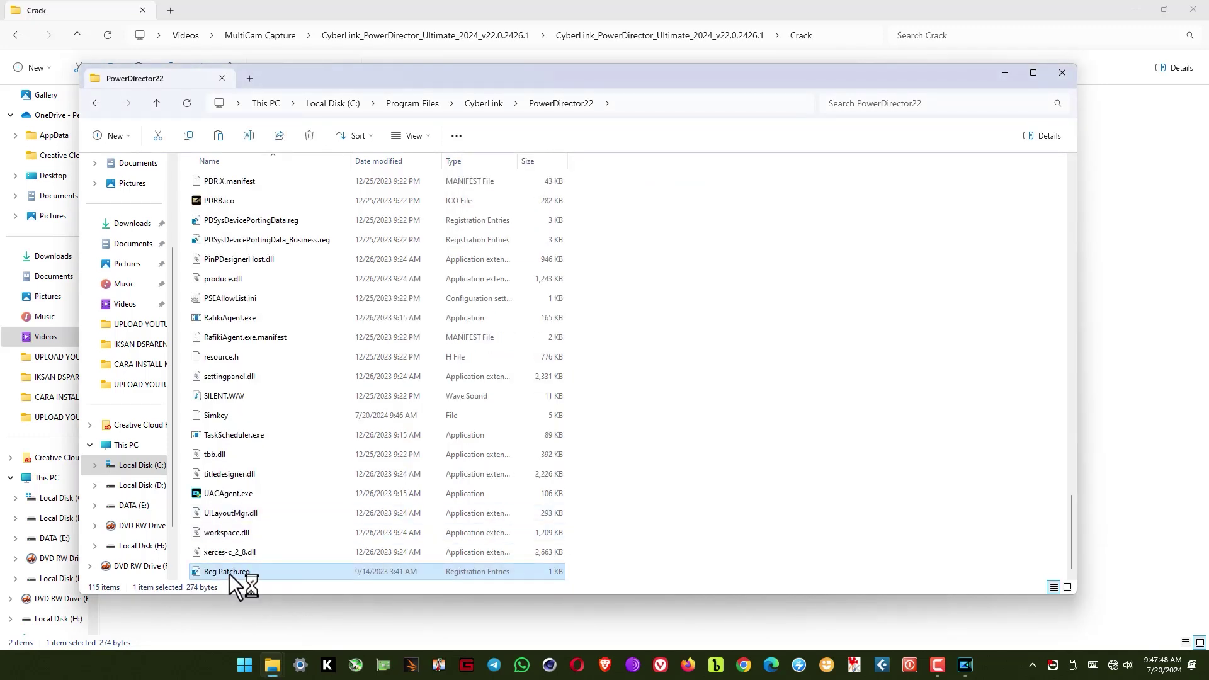
left_click(700, 347)
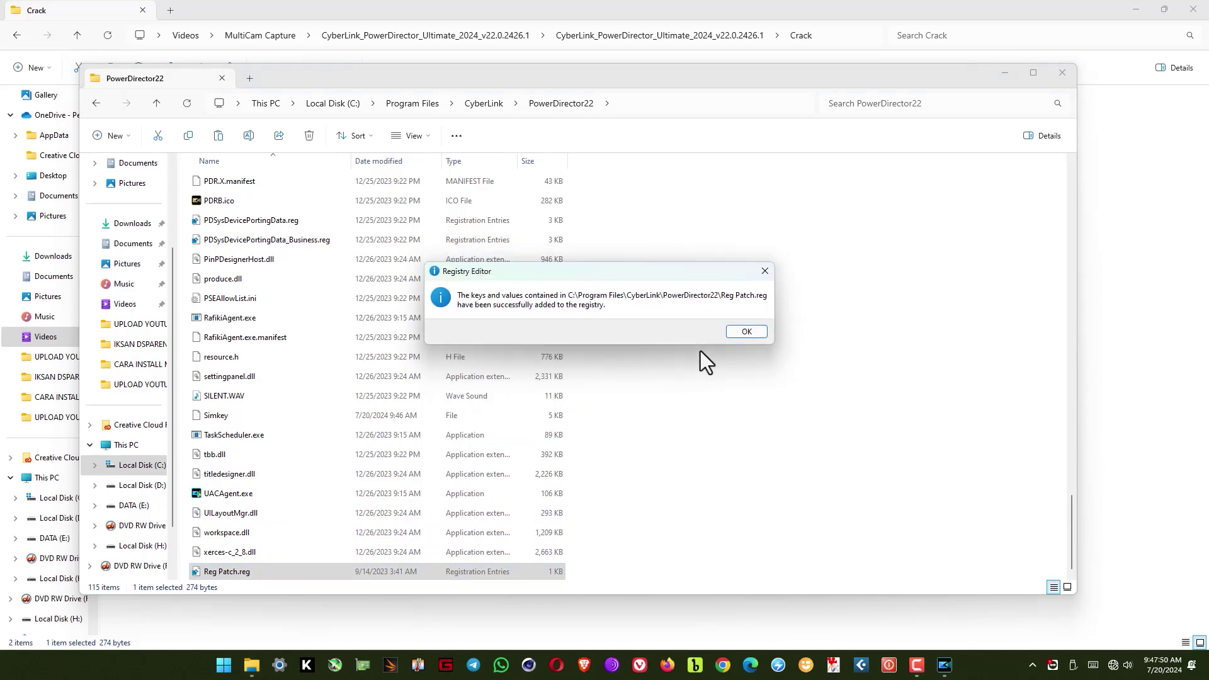
left_click(751, 336)
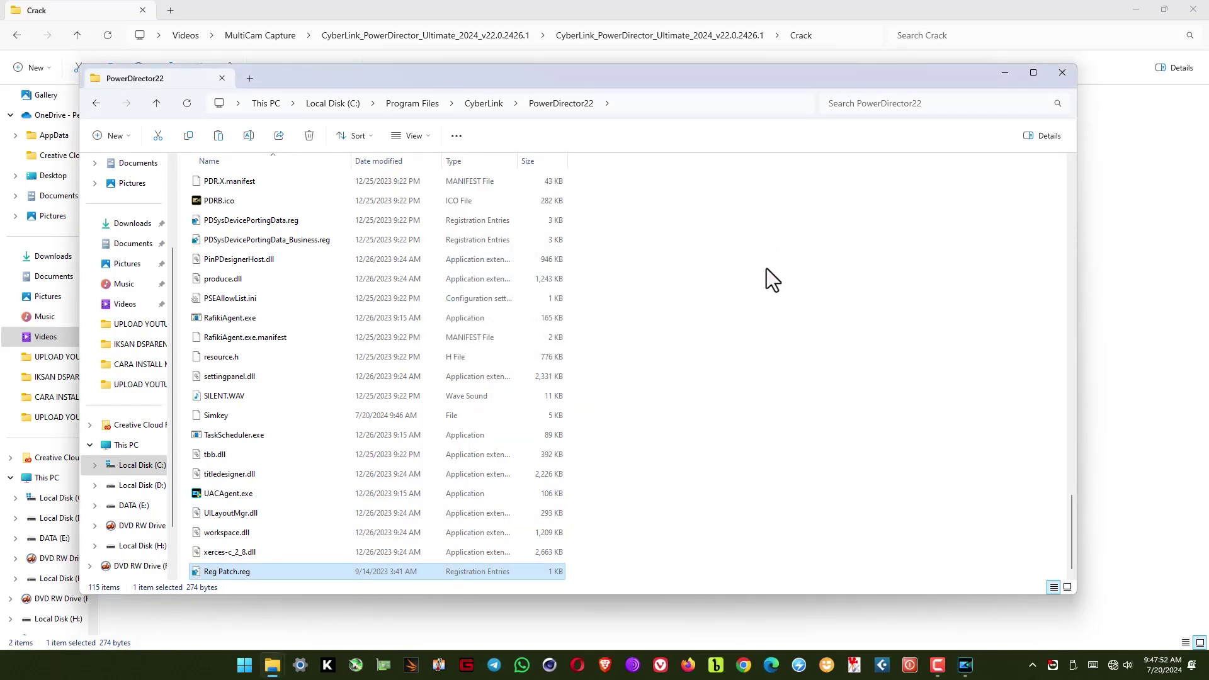
left_click(1061, 75)
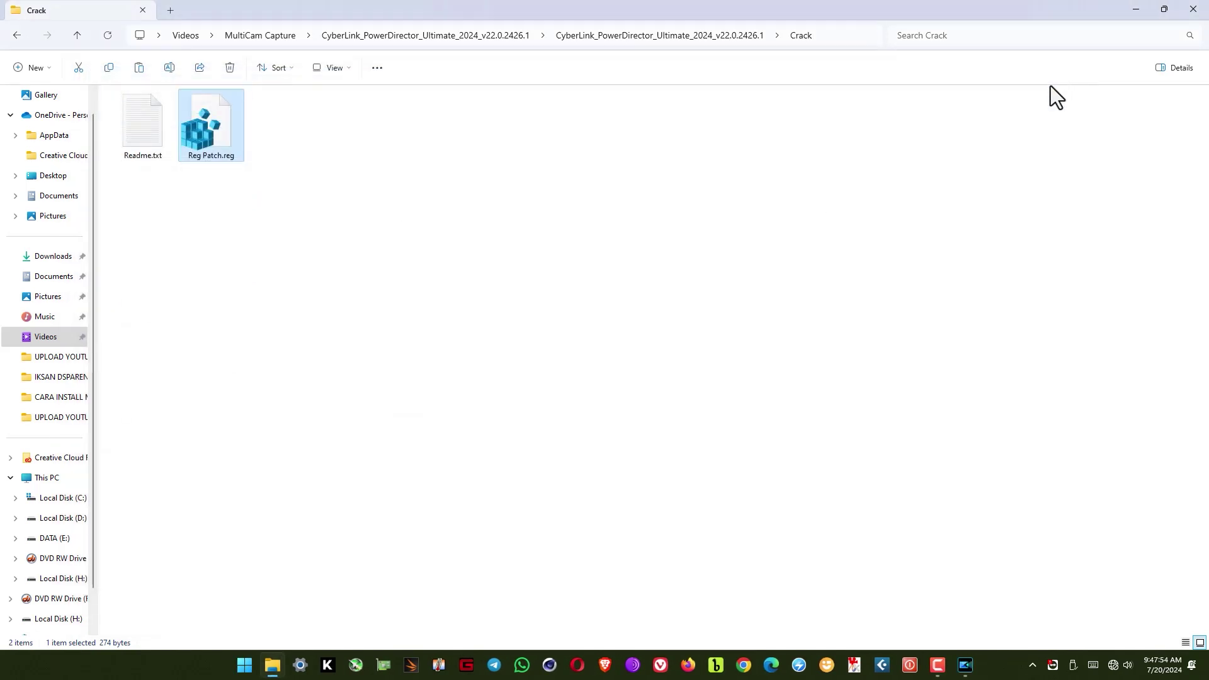
Step: Launch PowerDirector from the finished installer and decline to participate in the CyberLink Product Improvement Program
left_click(395, 264)
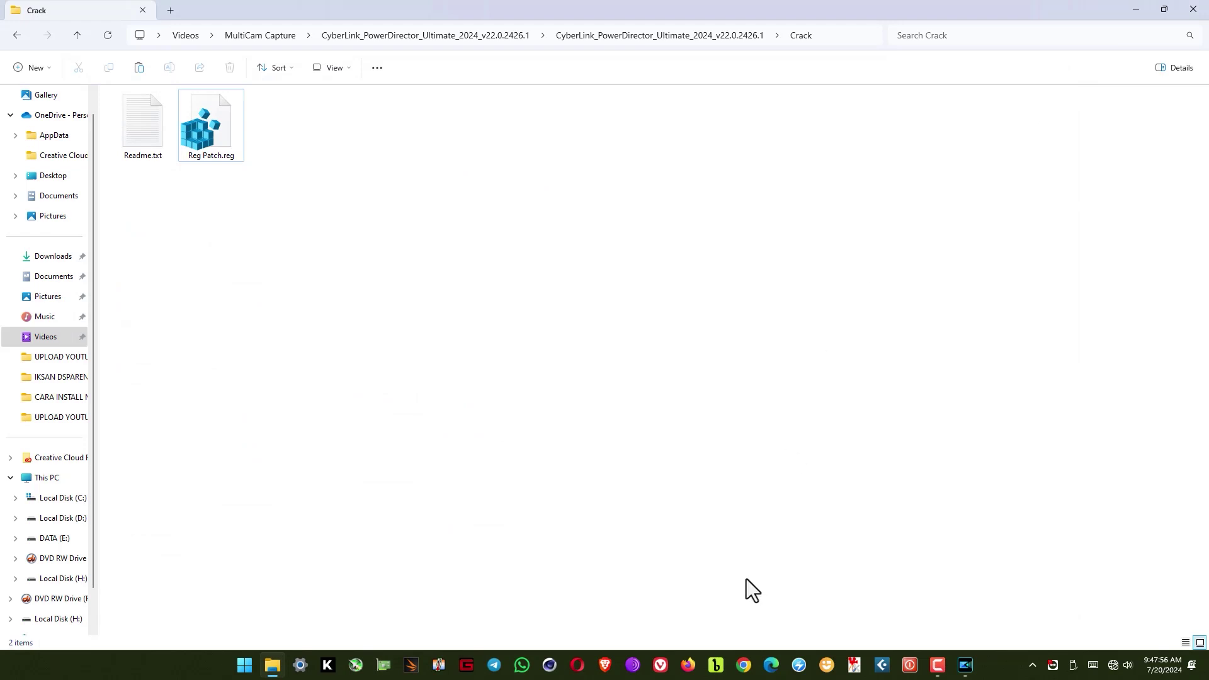
left_click(1137, 9)
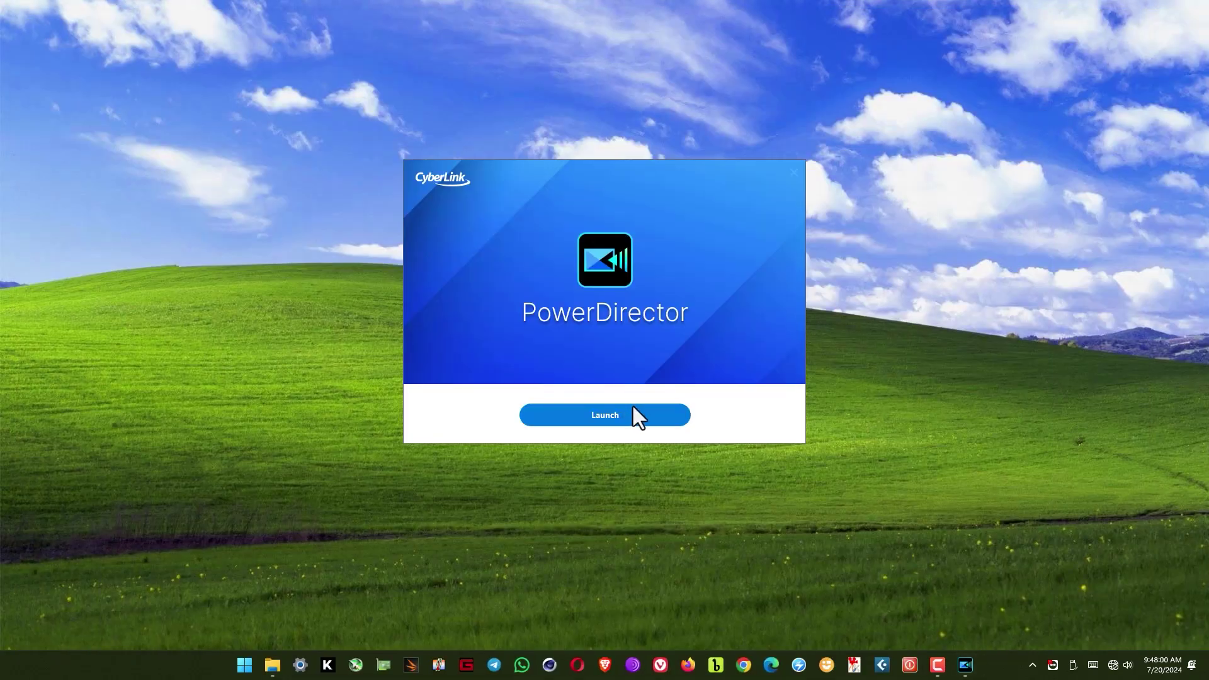
left_click(612, 419)
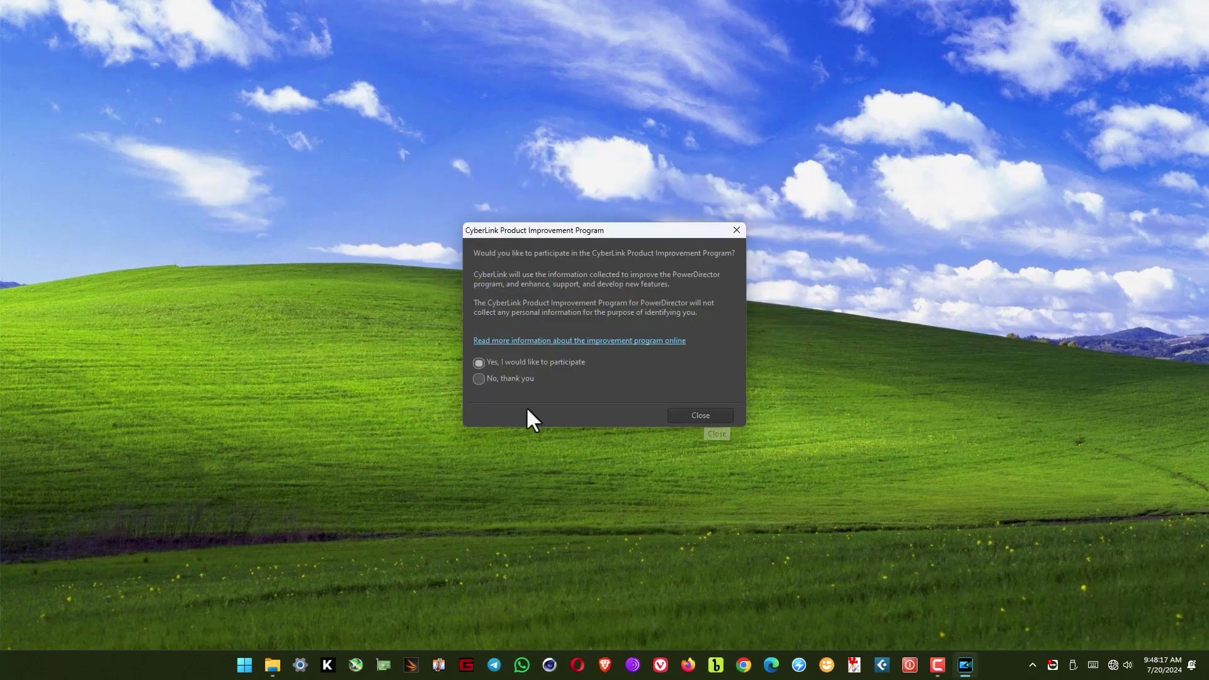
left_click(479, 380)
left_click(698, 418)
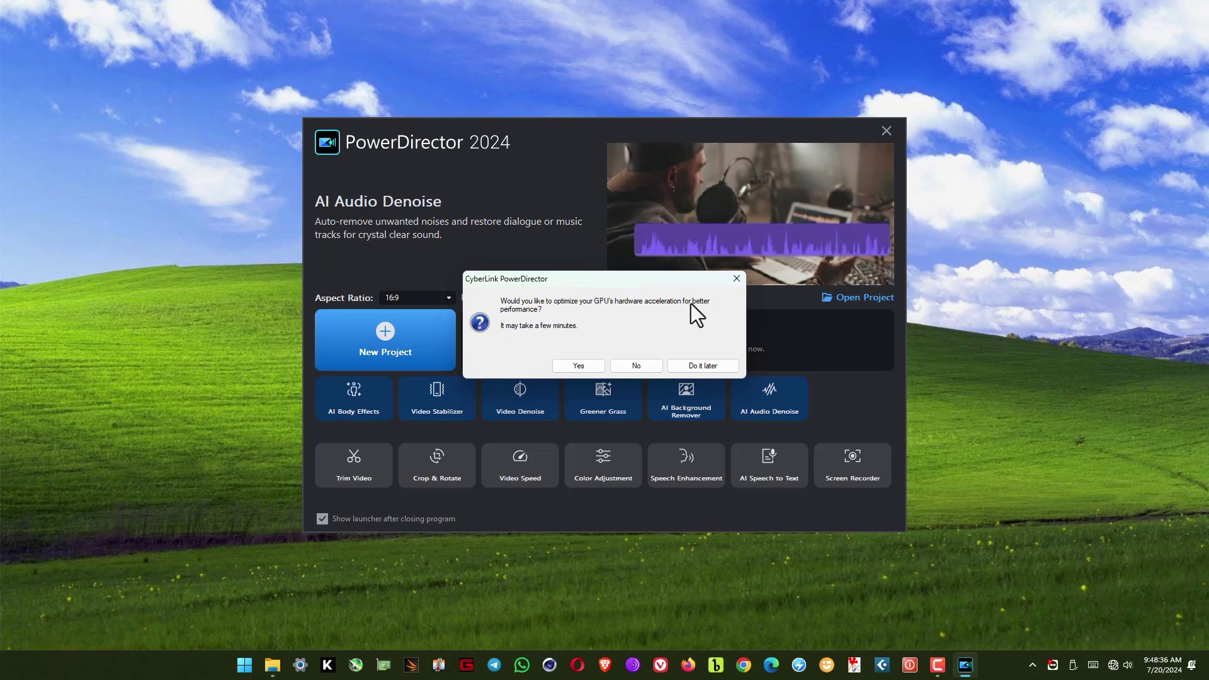
Step: Accept the GPU hardware acceleration optimization and create a new 16:9 project, dismissing the introductory tip
left_click(592, 368)
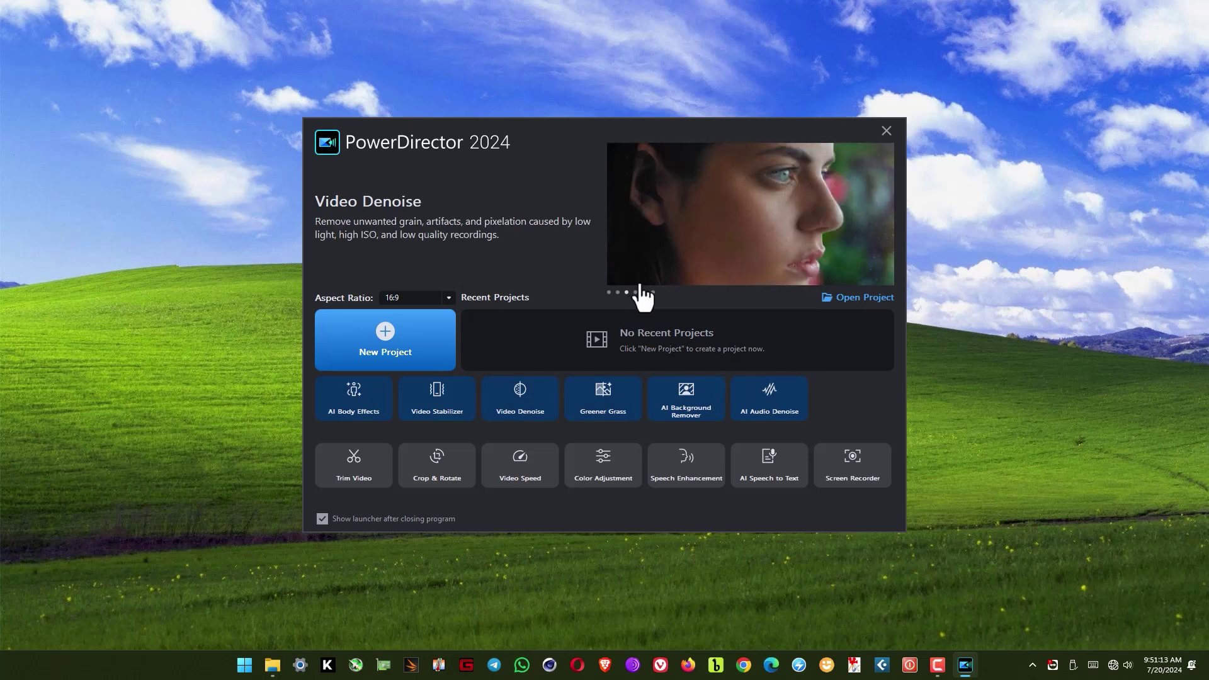
left_click(364, 353)
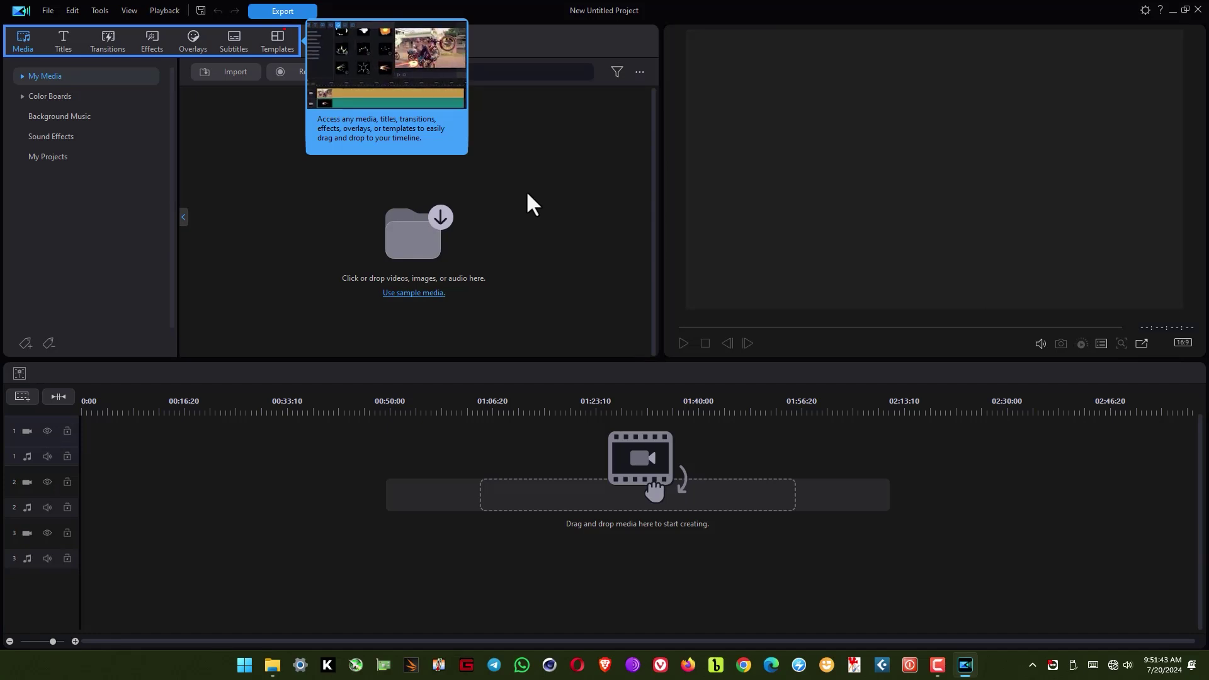
left_click(55, 39)
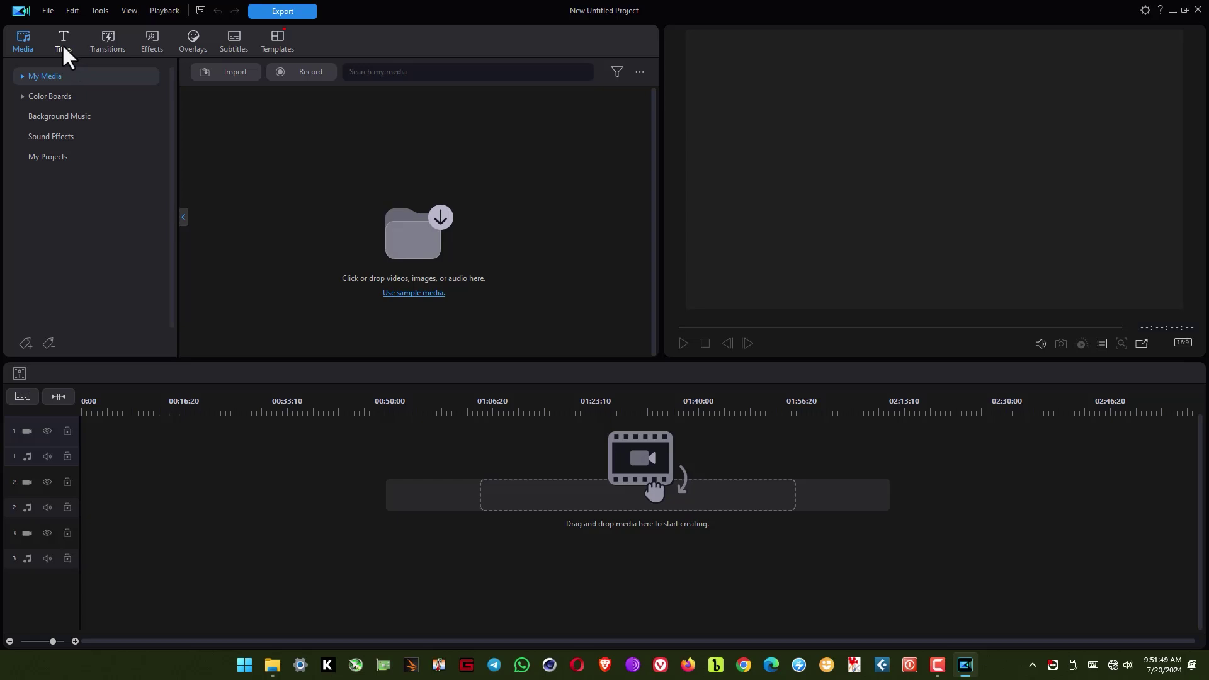
Step: Look through the Titles, Transitions, Effects, Overlays and Subtitles rooms of the new project
left_click(62, 41)
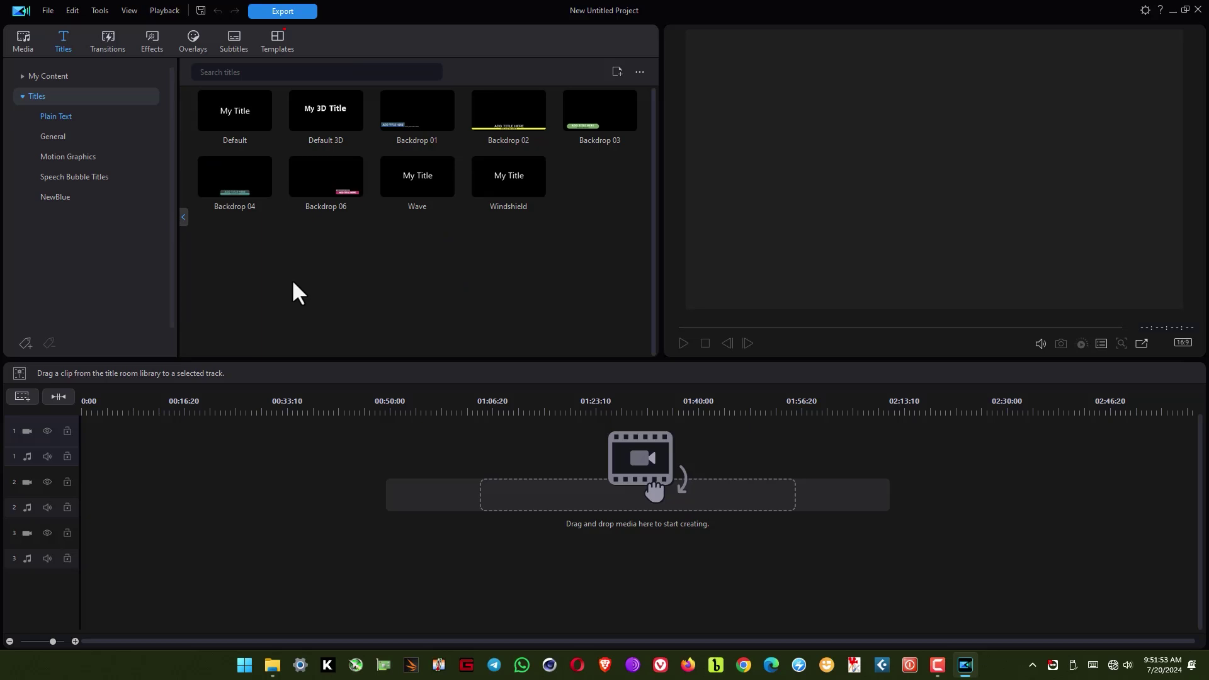
left_click(104, 43)
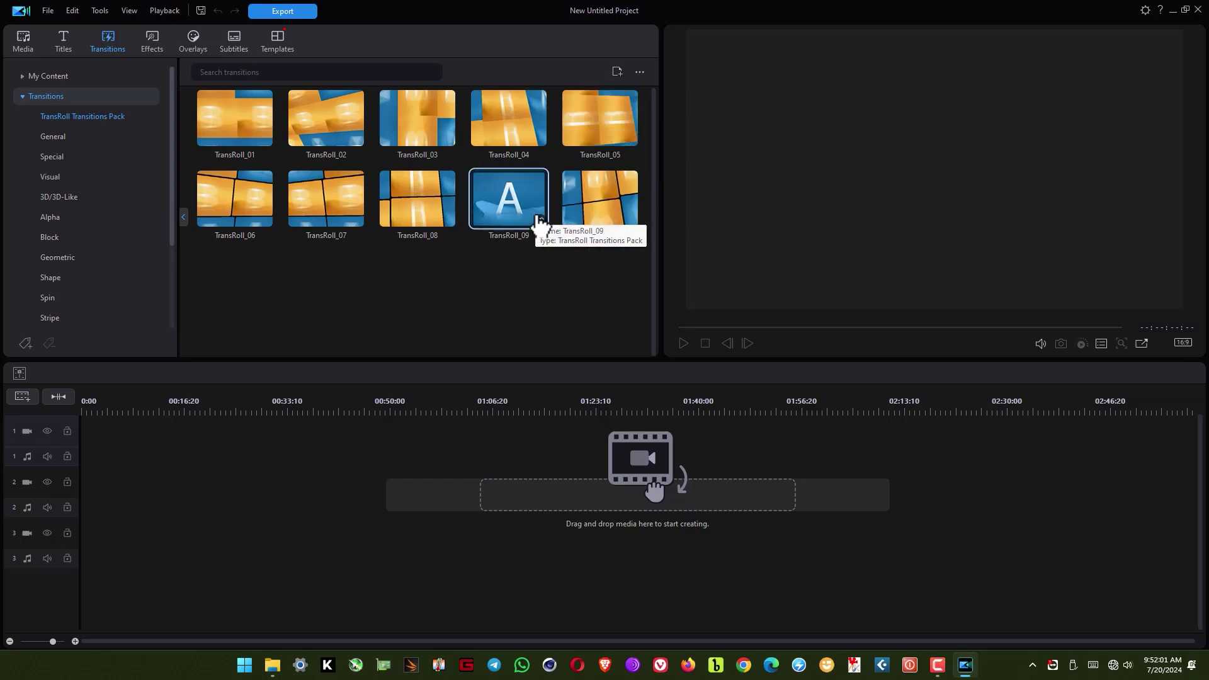
left_click(149, 40)
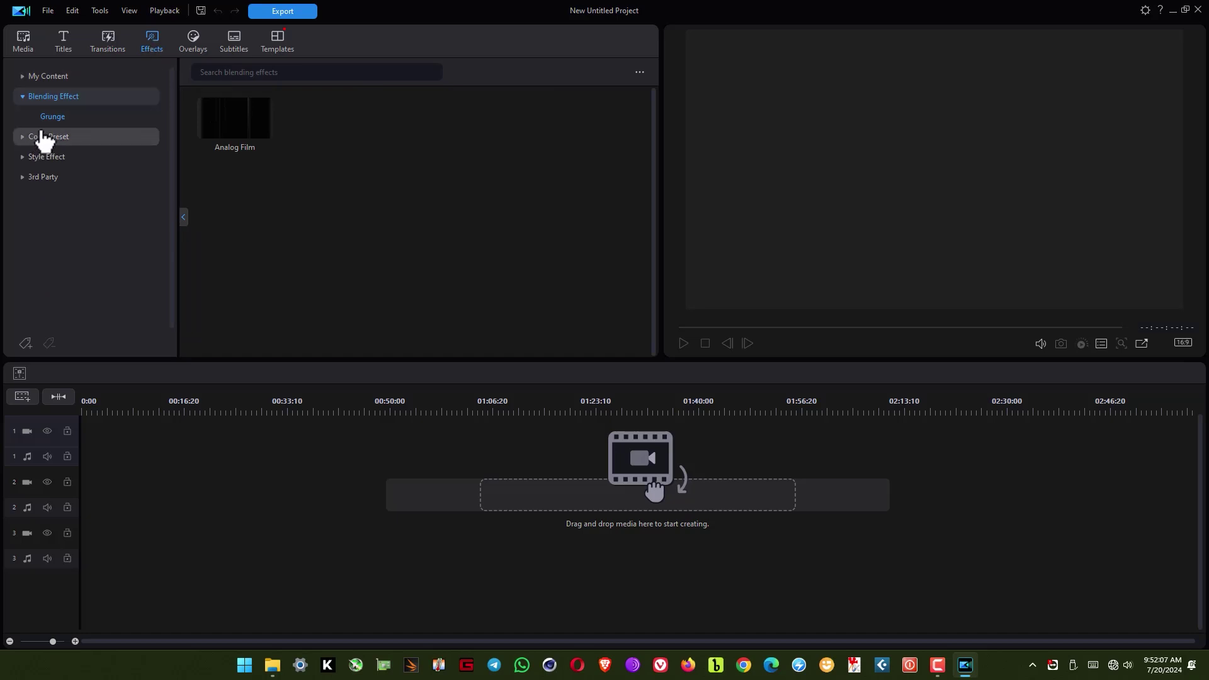
left_click(195, 45)
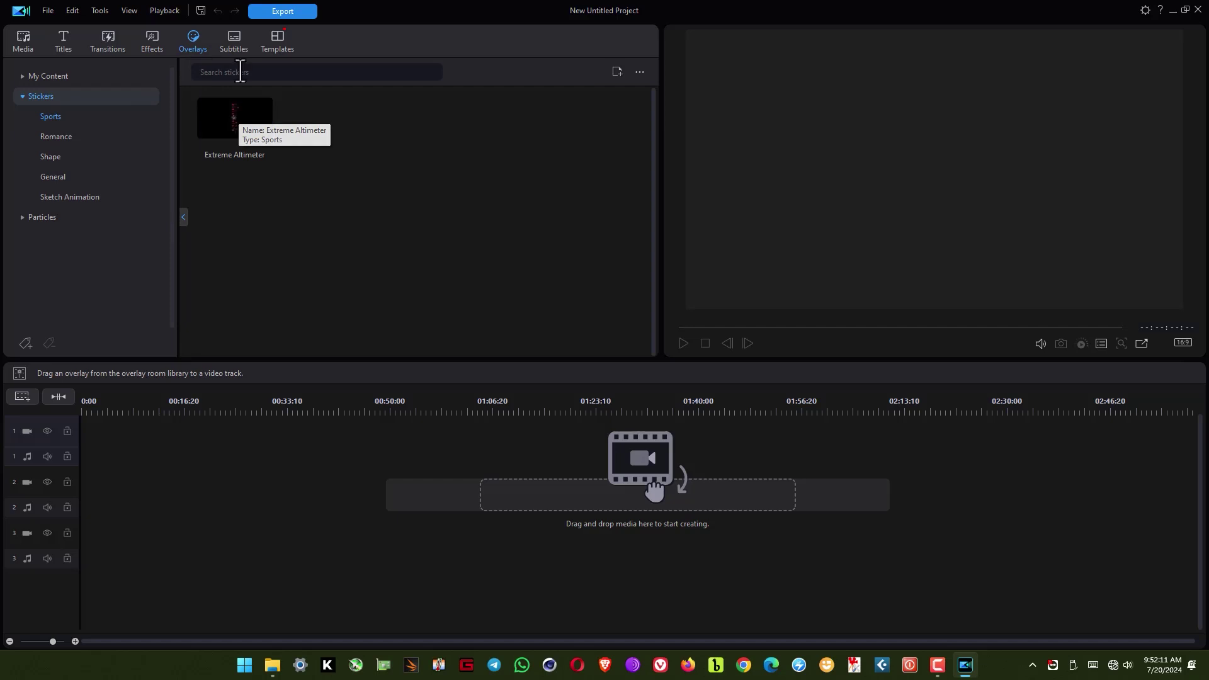
left_click(235, 43)
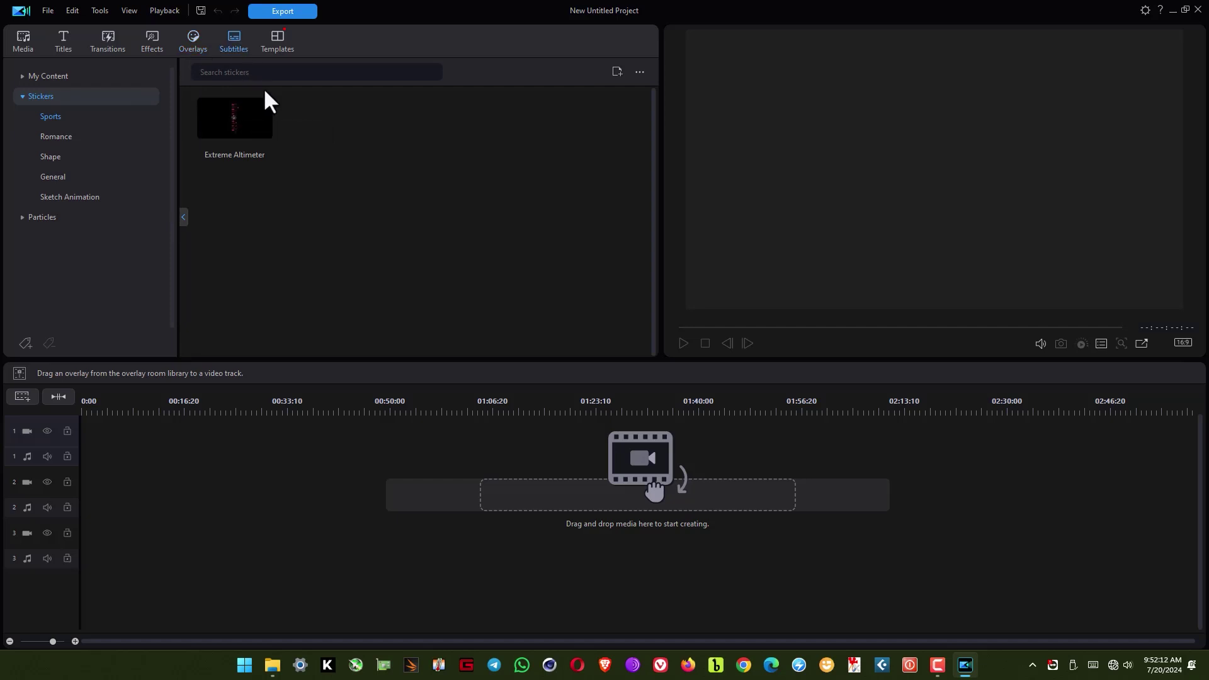
Step: Check the Subtitles and Templates rooms, and preview the Backdrop 02, Backdrop 03 and Windshield titles in the Plain Text category
left_click(233, 47)
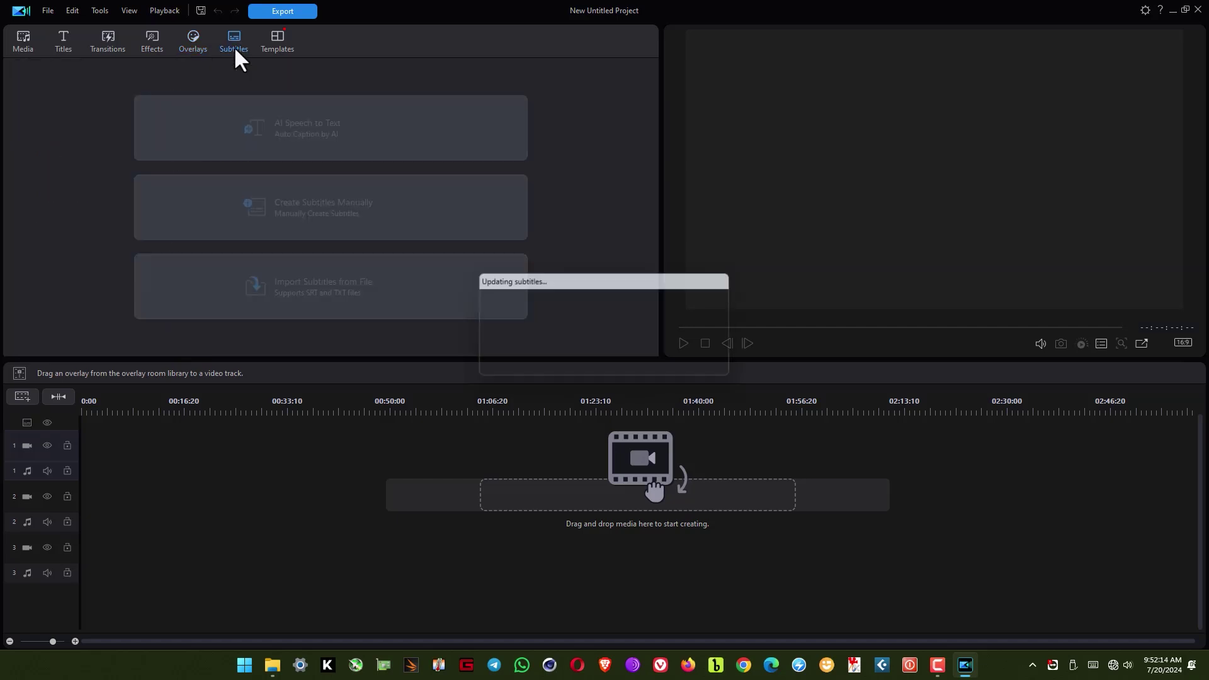
left_click(281, 45)
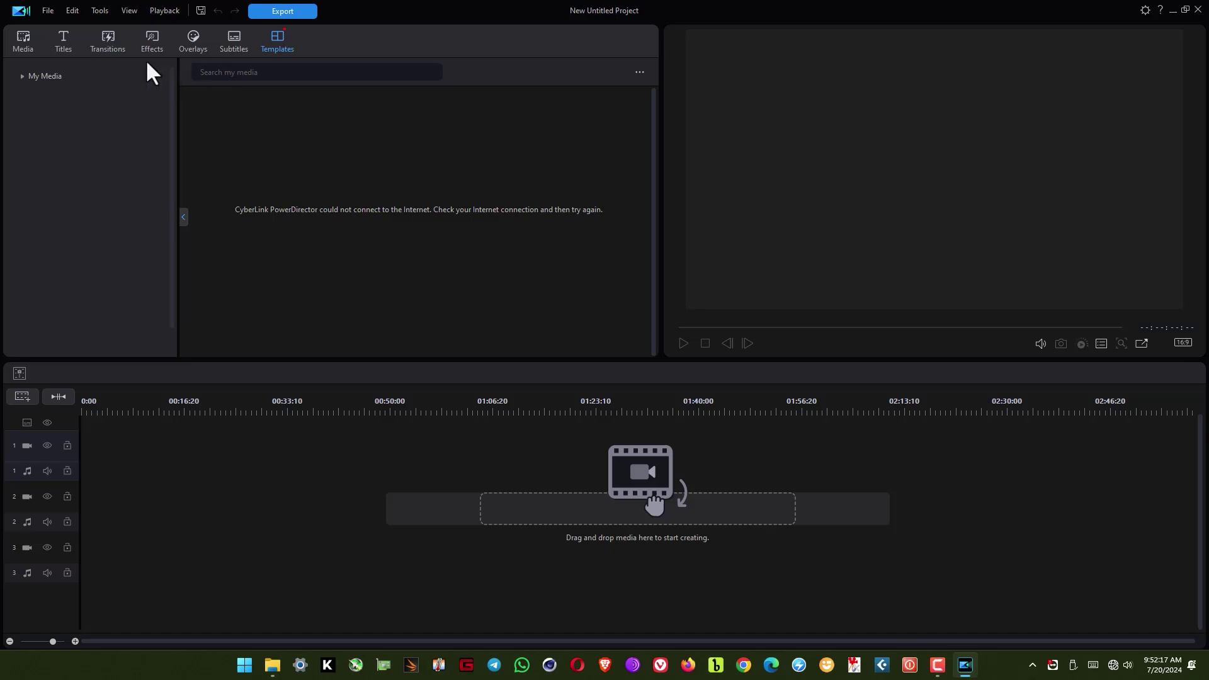
left_click(63, 44)
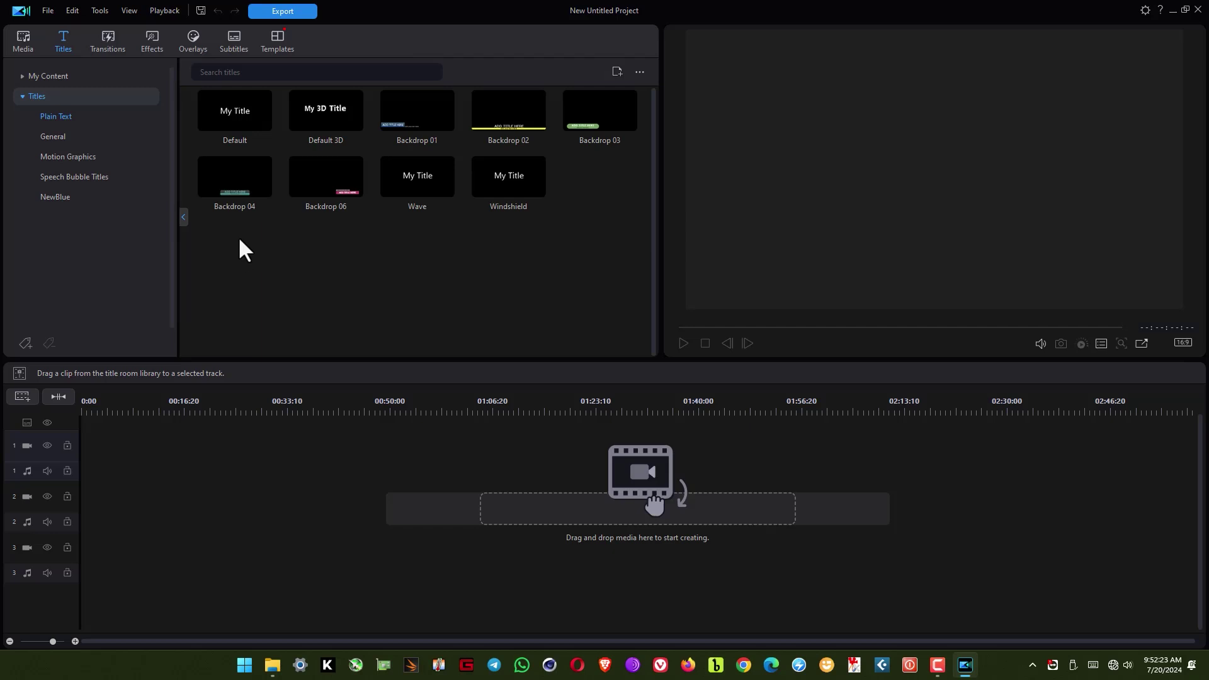
left_click(508, 135)
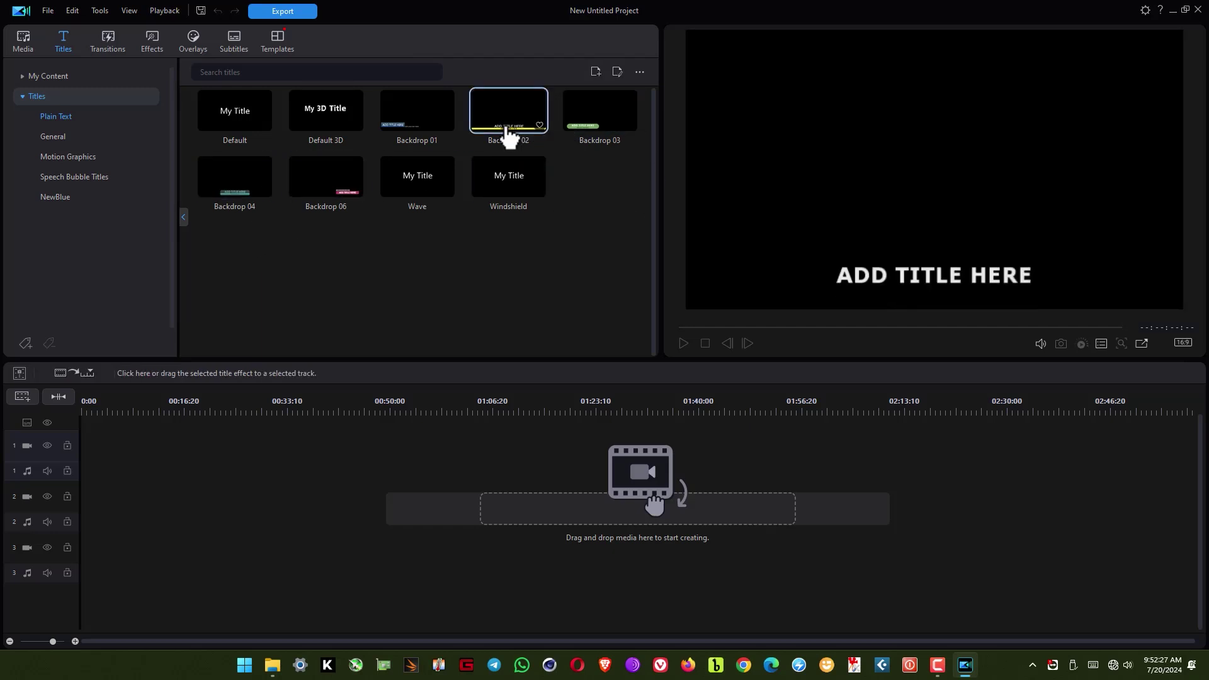
left_click(590, 126)
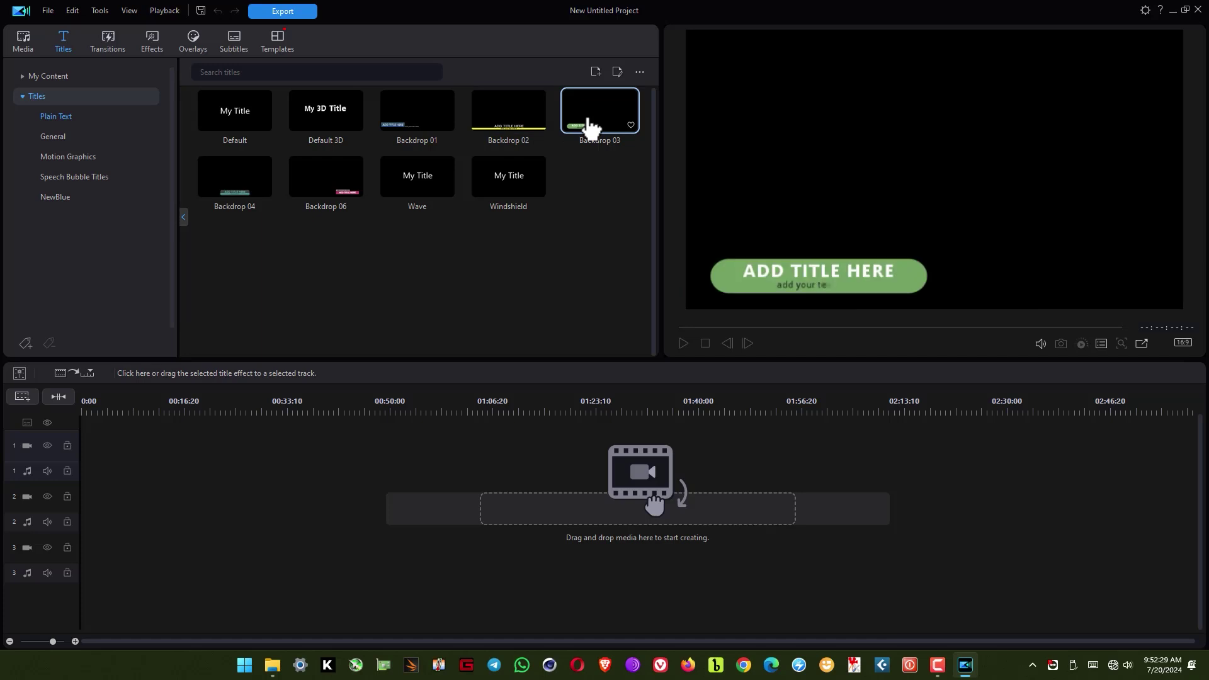
left_click(506, 182)
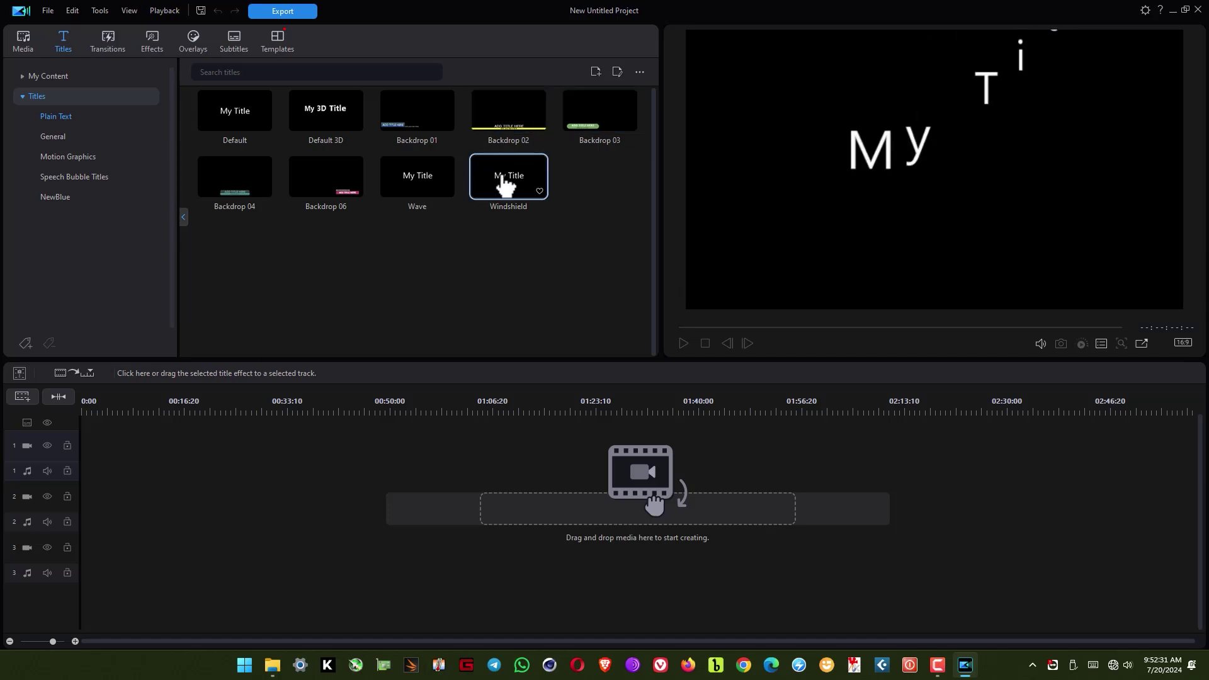
Step: Browse the General, Alpha, Visual, TransRoll Transitions Pack and Spin transitions, and examine the Analog Film blending effect
left_click(98, 52)
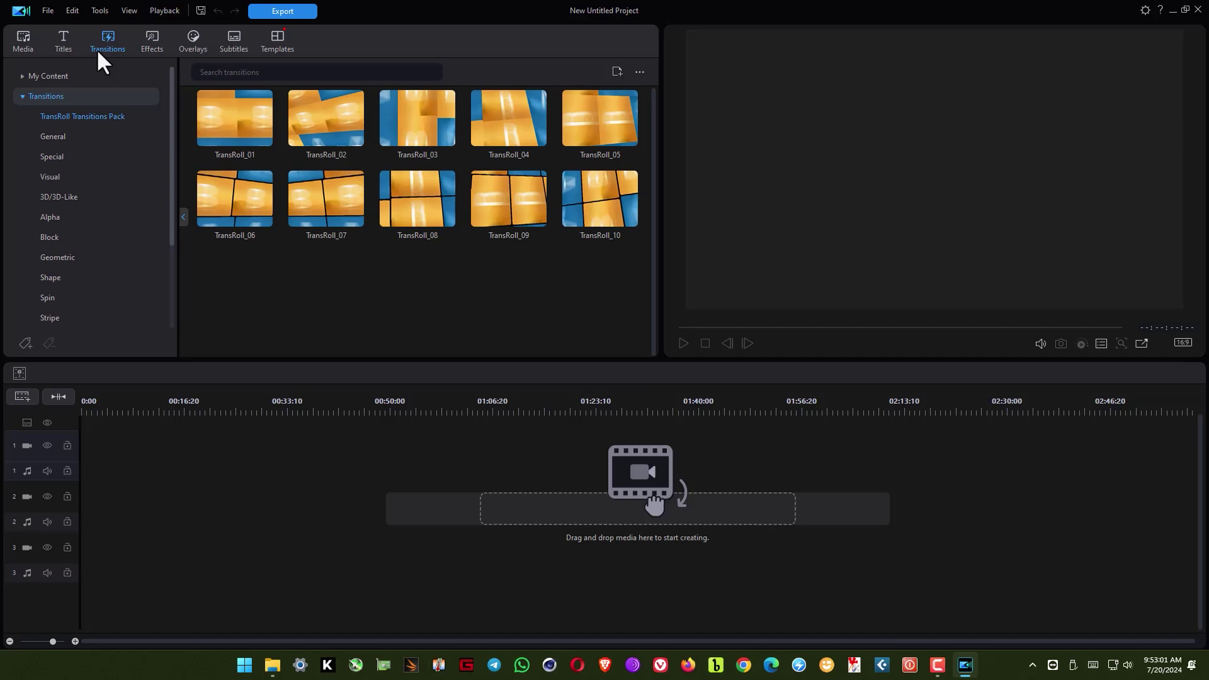
left_click(70, 137)
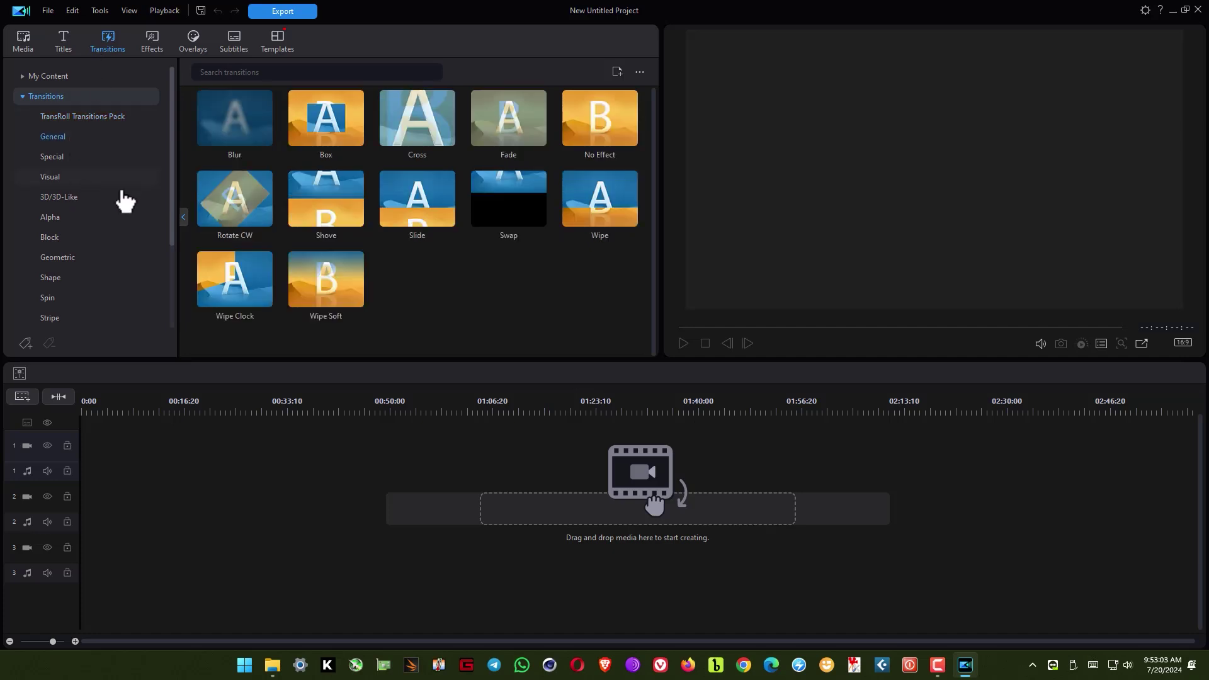
left_click(64, 219)
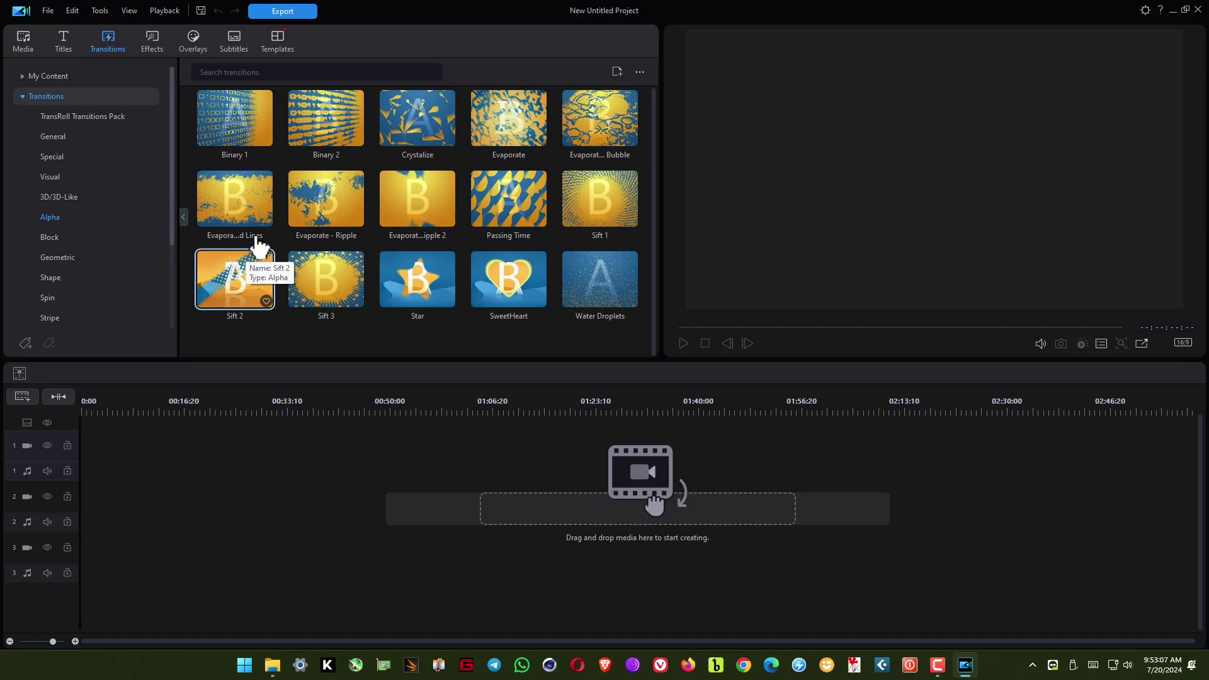
left_click(58, 184)
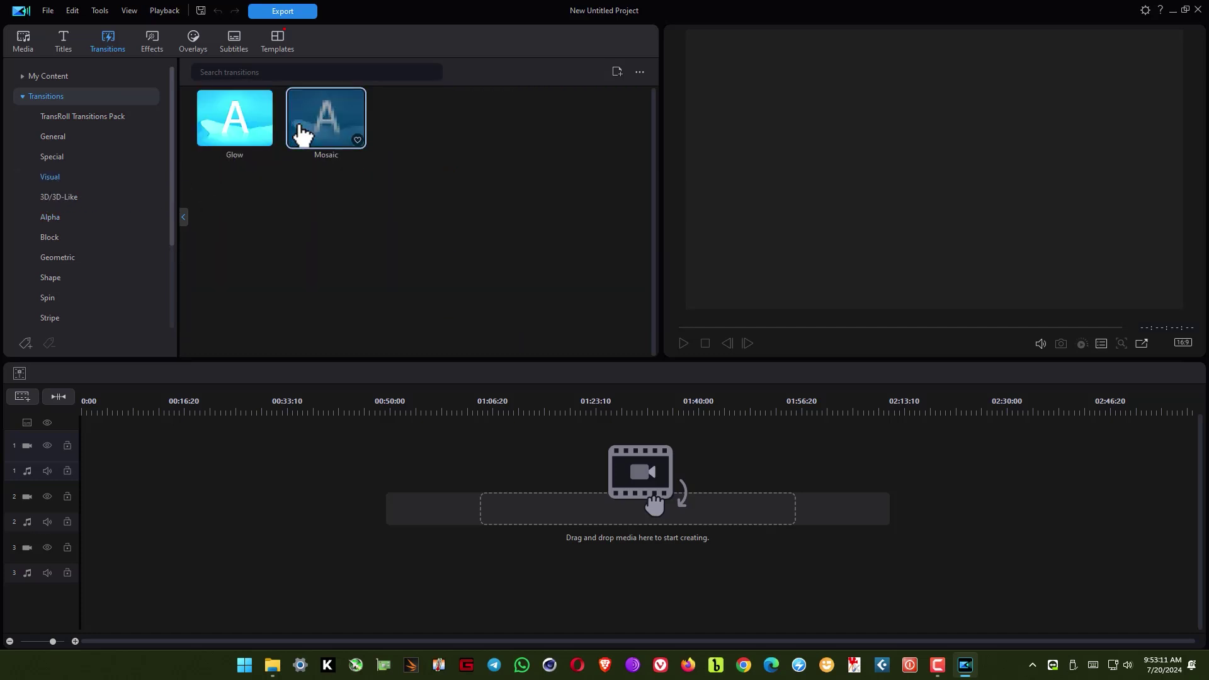
left_click(60, 118)
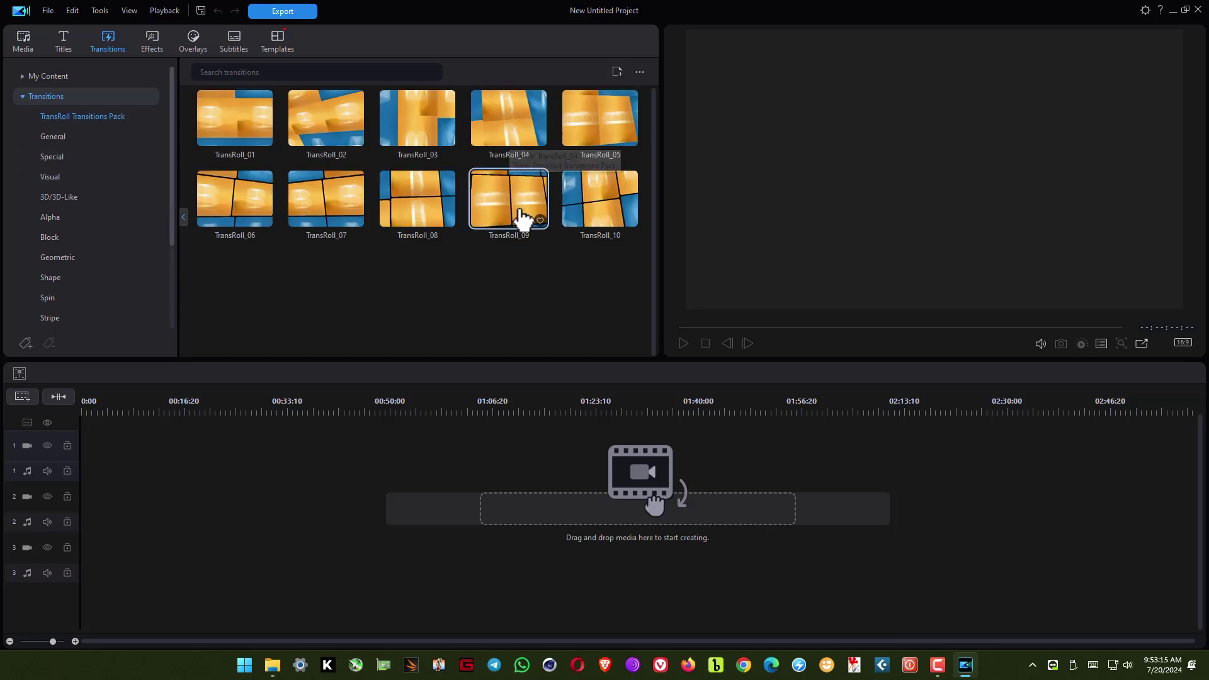
left_click(54, 296)
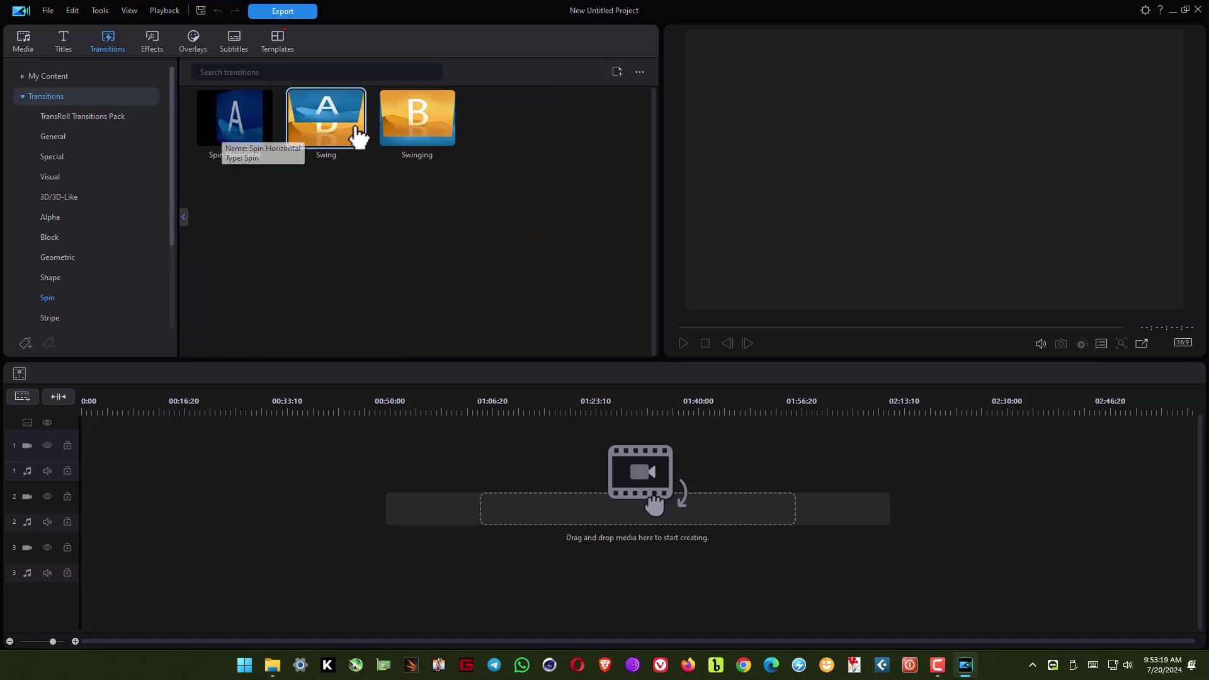
left_click(149, 43)
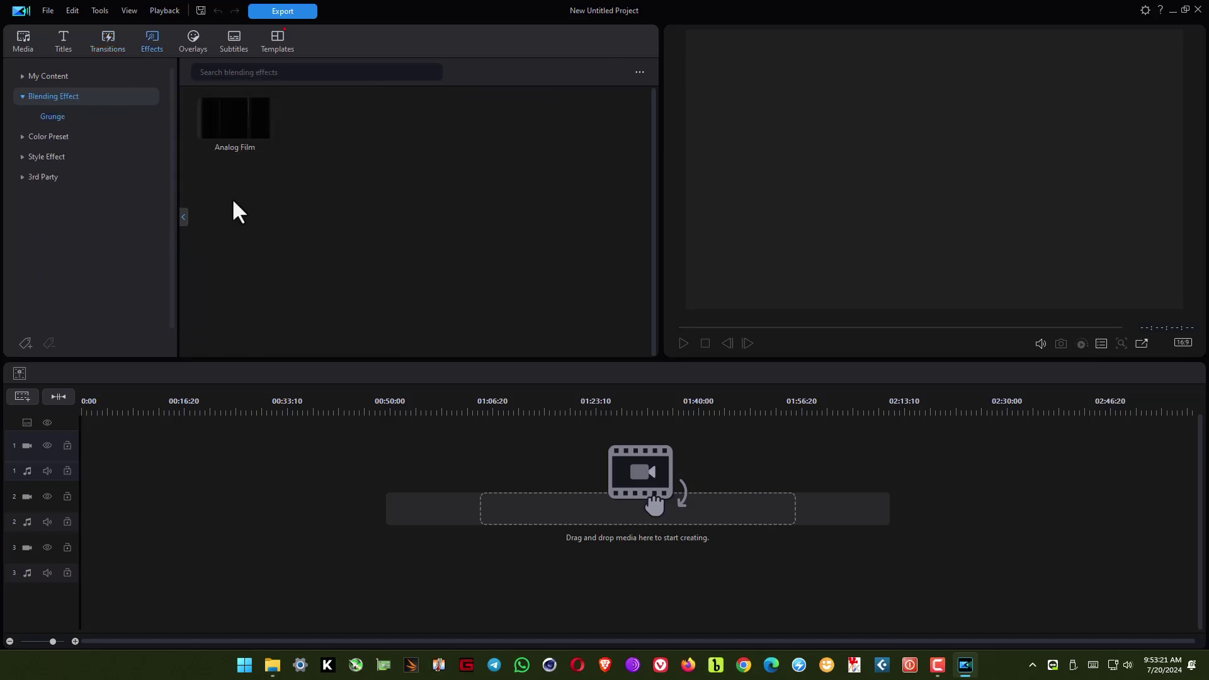
left_click(235, 134)
Step: Hide and restore the category list in the Titles room, and preview the Extreme 1 and Radar titles under General
left_click(62, 39)
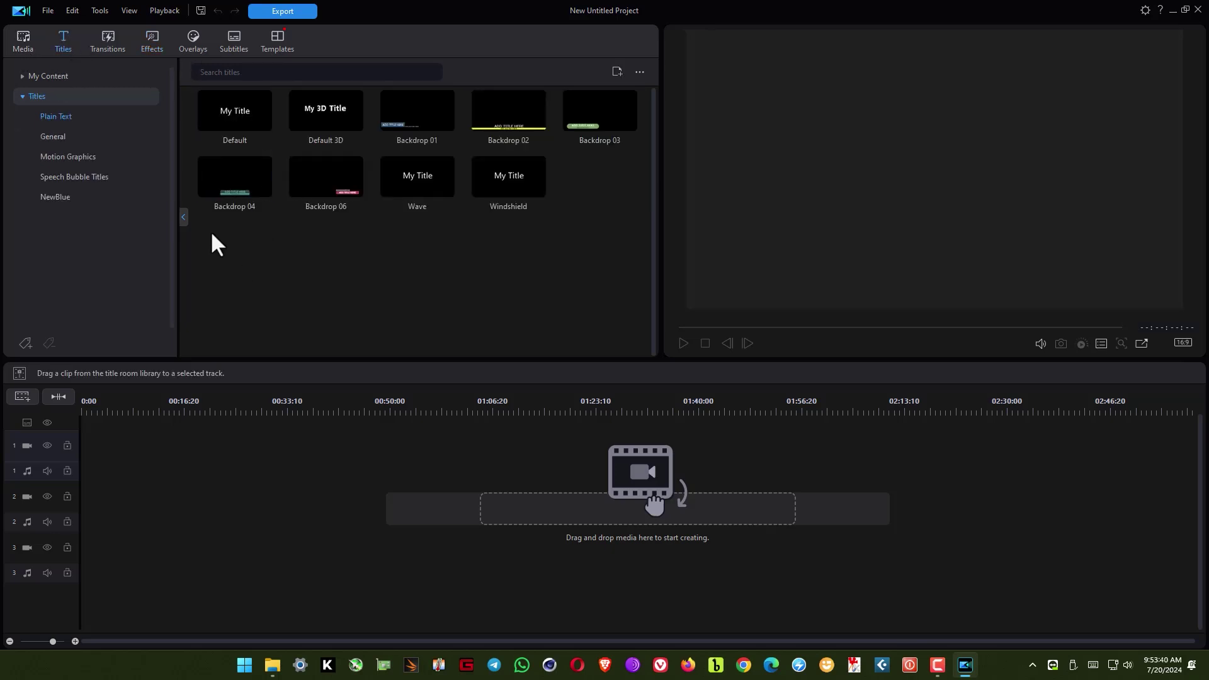
left_click(183, 218)
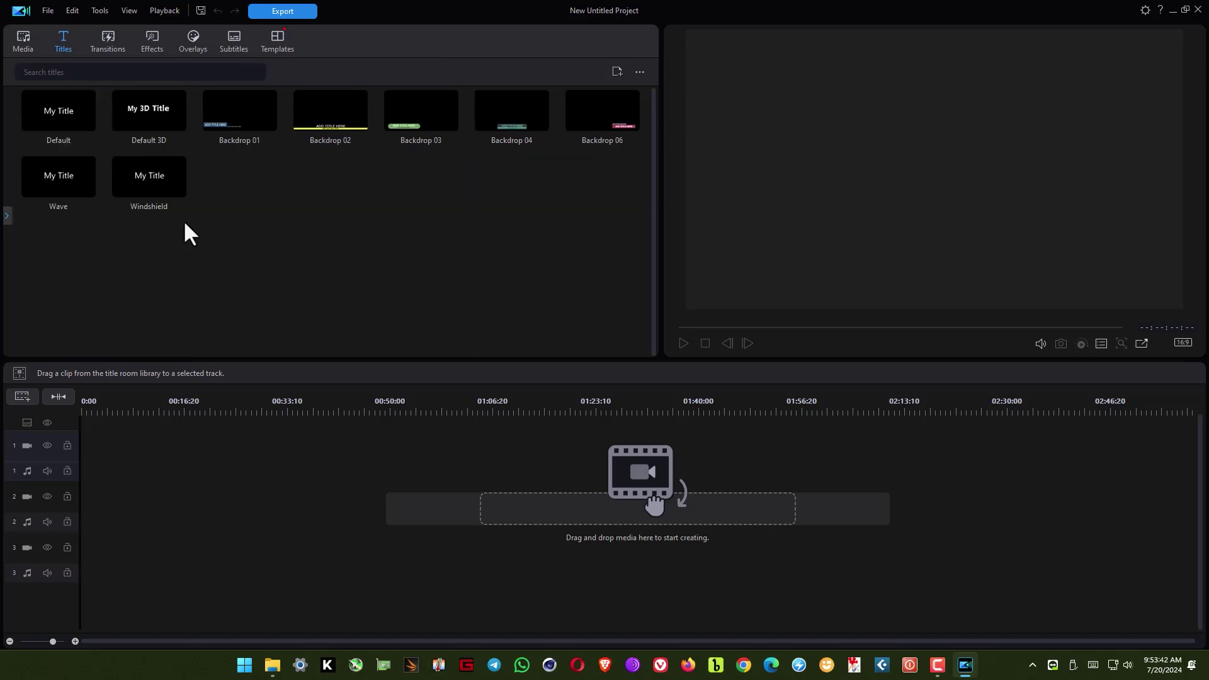
mouse_move(7, 217)
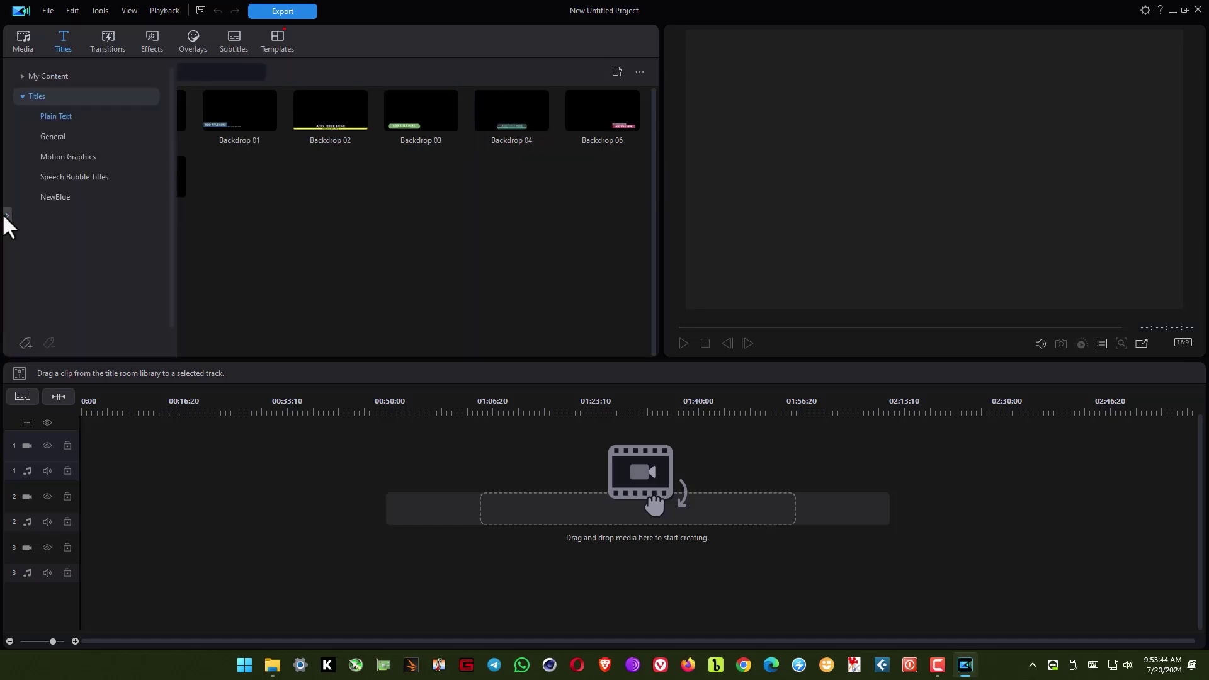
left_click(5, 215)
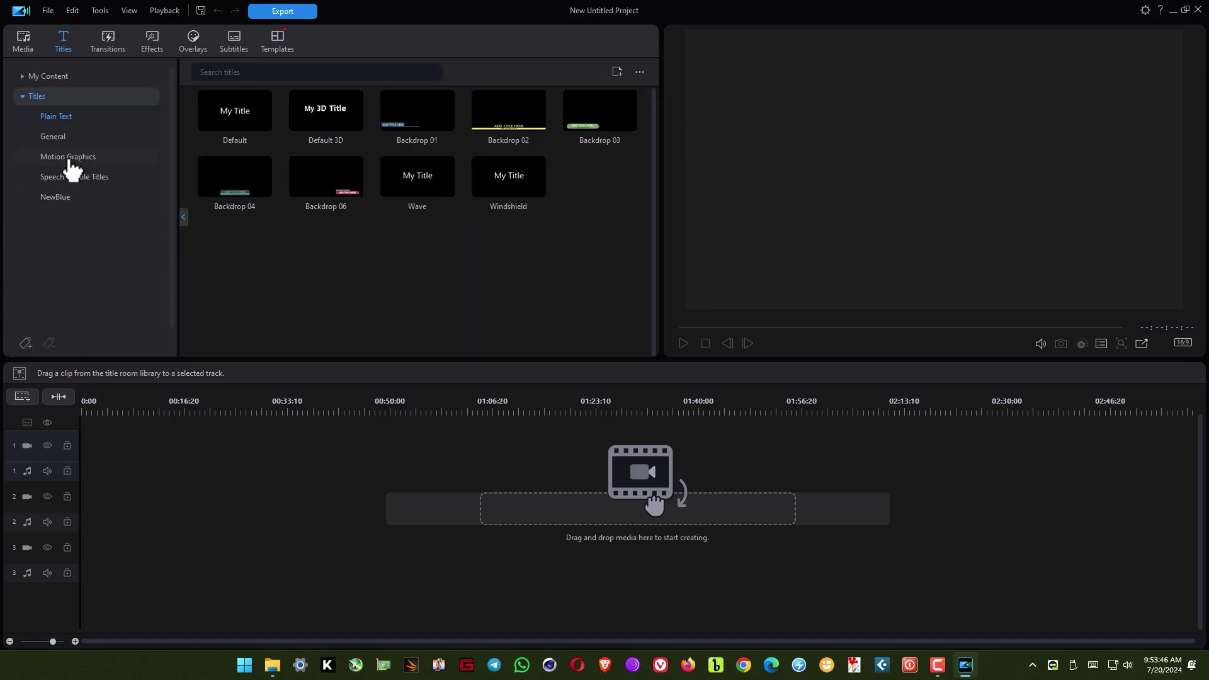
left_click(63, 141)
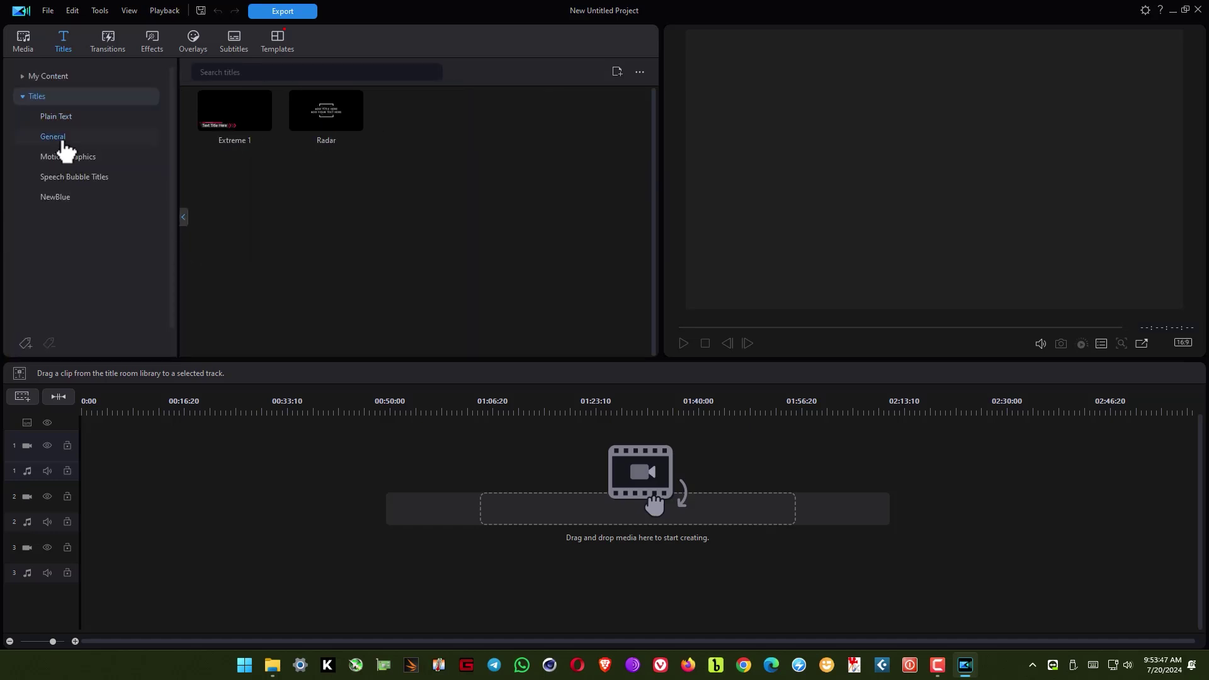
left_click(238, 120)
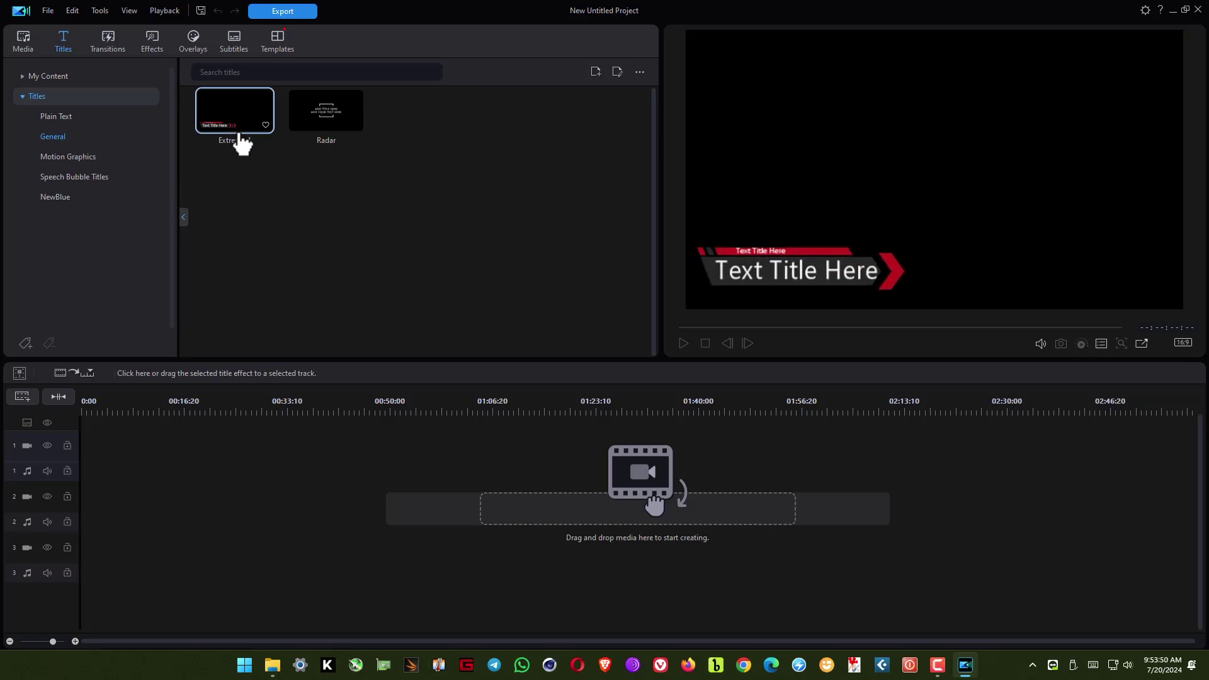
left_click(311, 130)
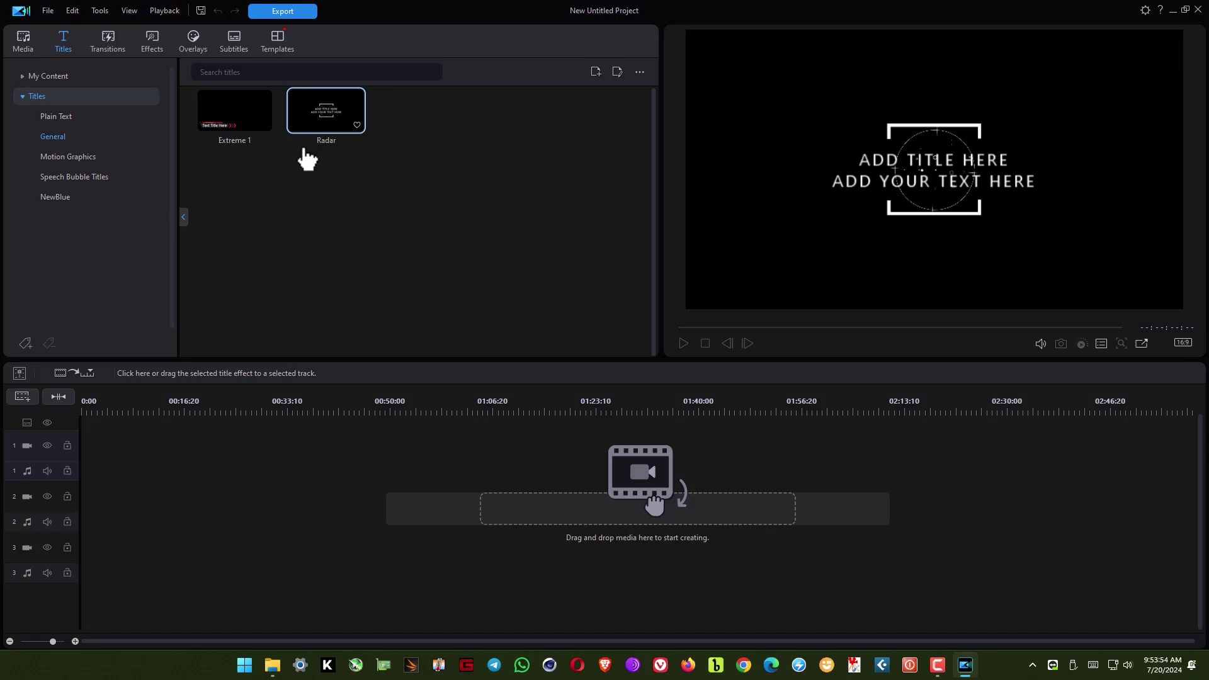
Step: Look through the Motion Graphics, Speech Bubble and NewBlue titles, previewing Motion Graphics 014 and the THINKS speech bubble
left_click(86, 160)
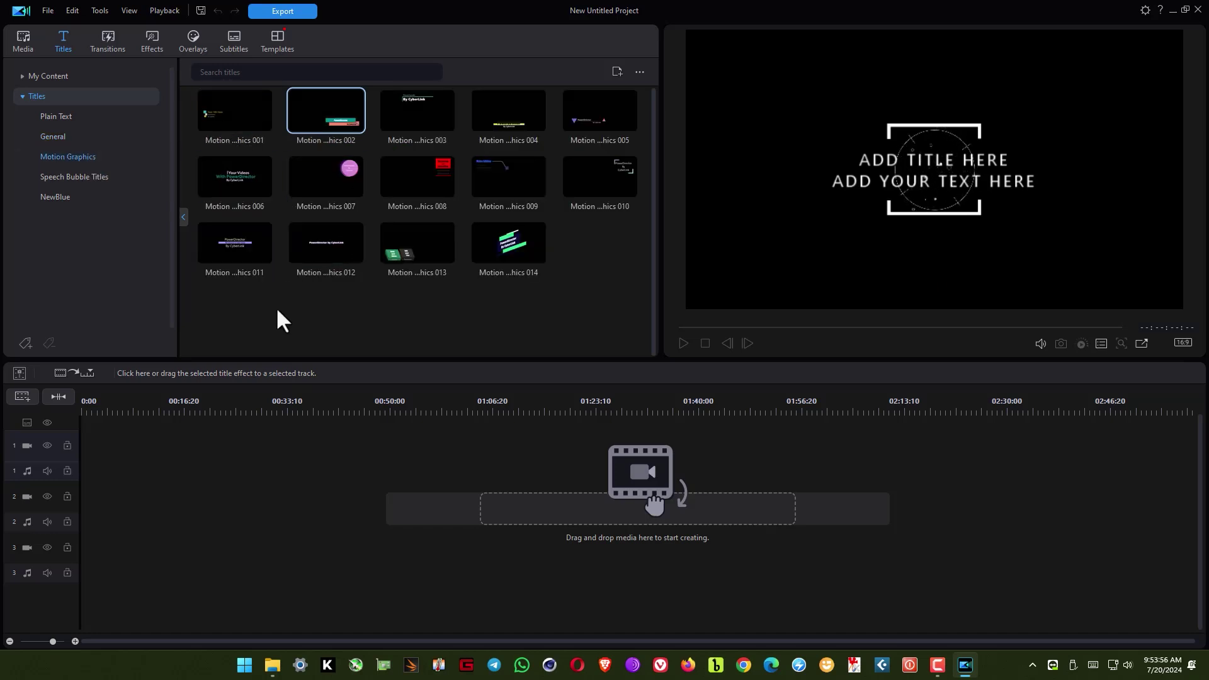
left_click(507, 255)
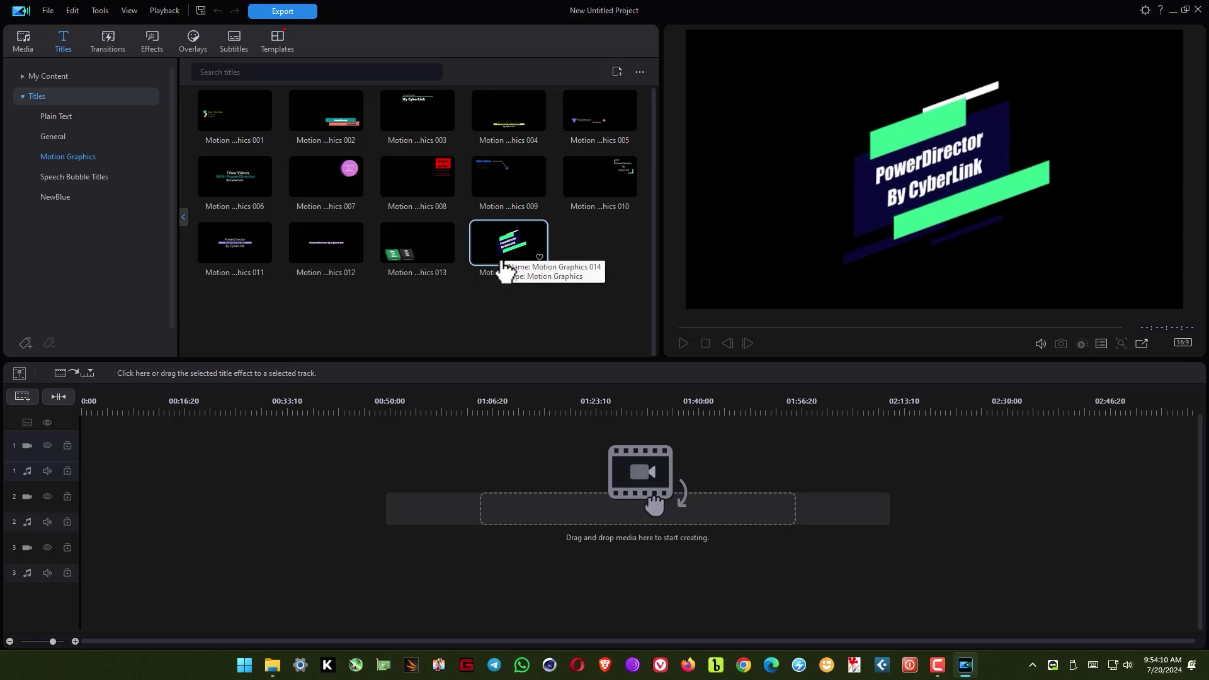
left_click(53, 178)
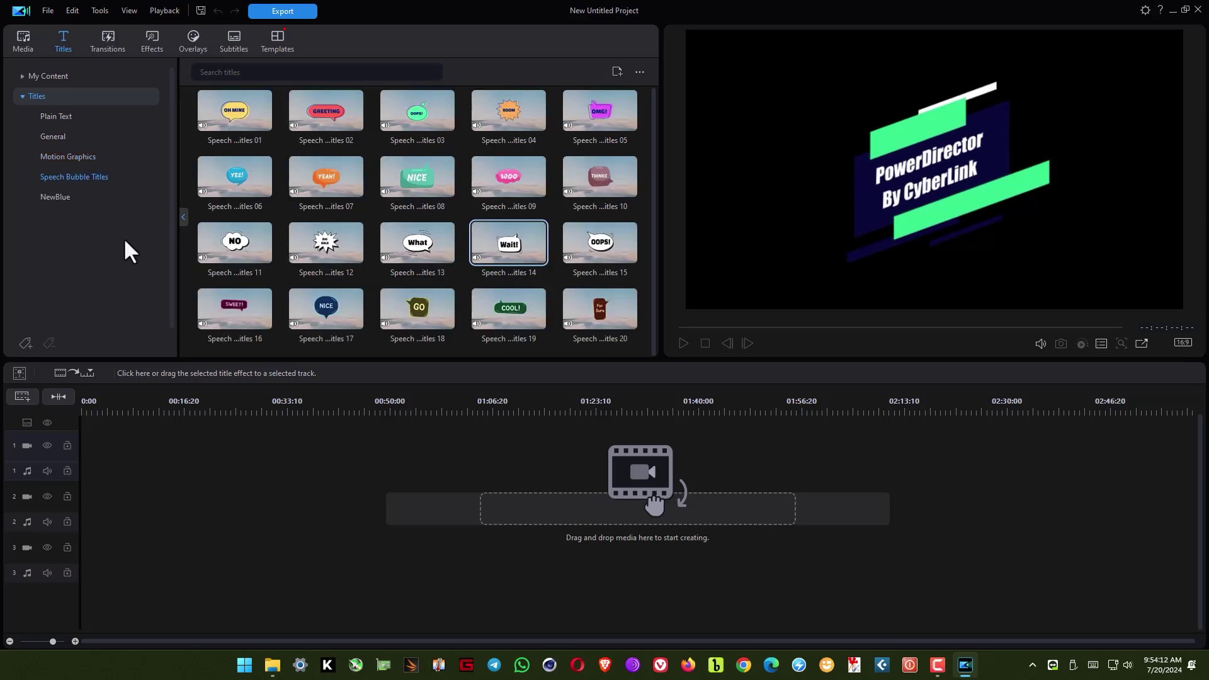
key("Down")
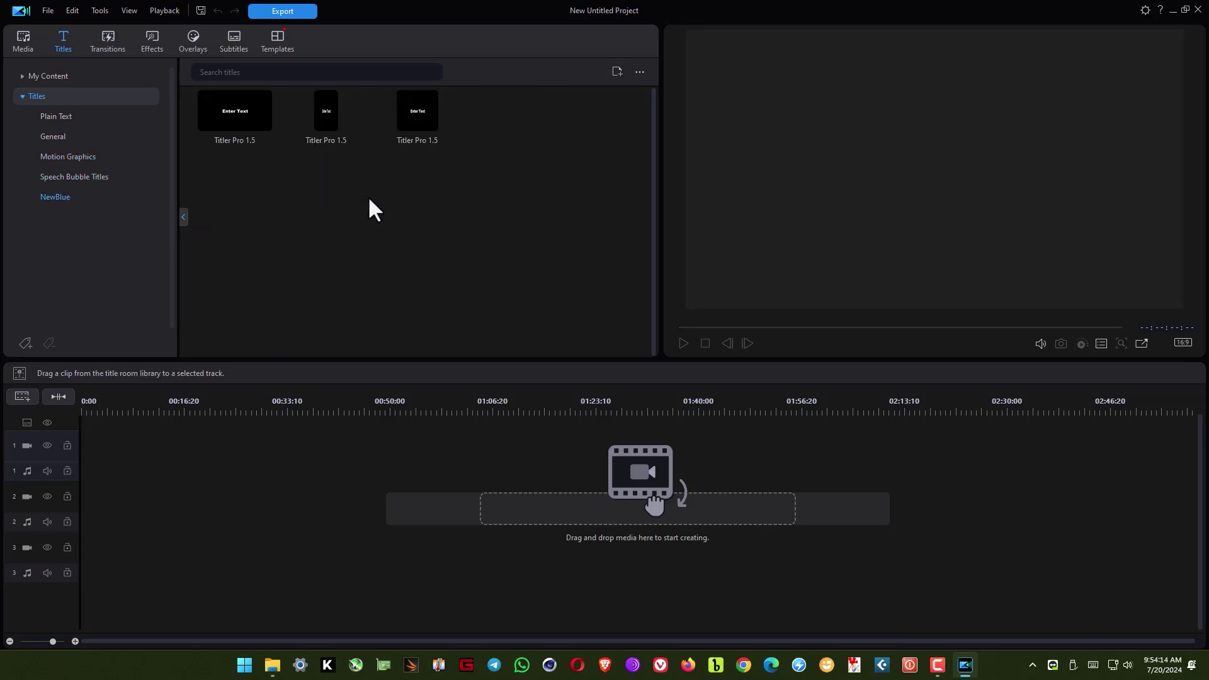
key("Up")
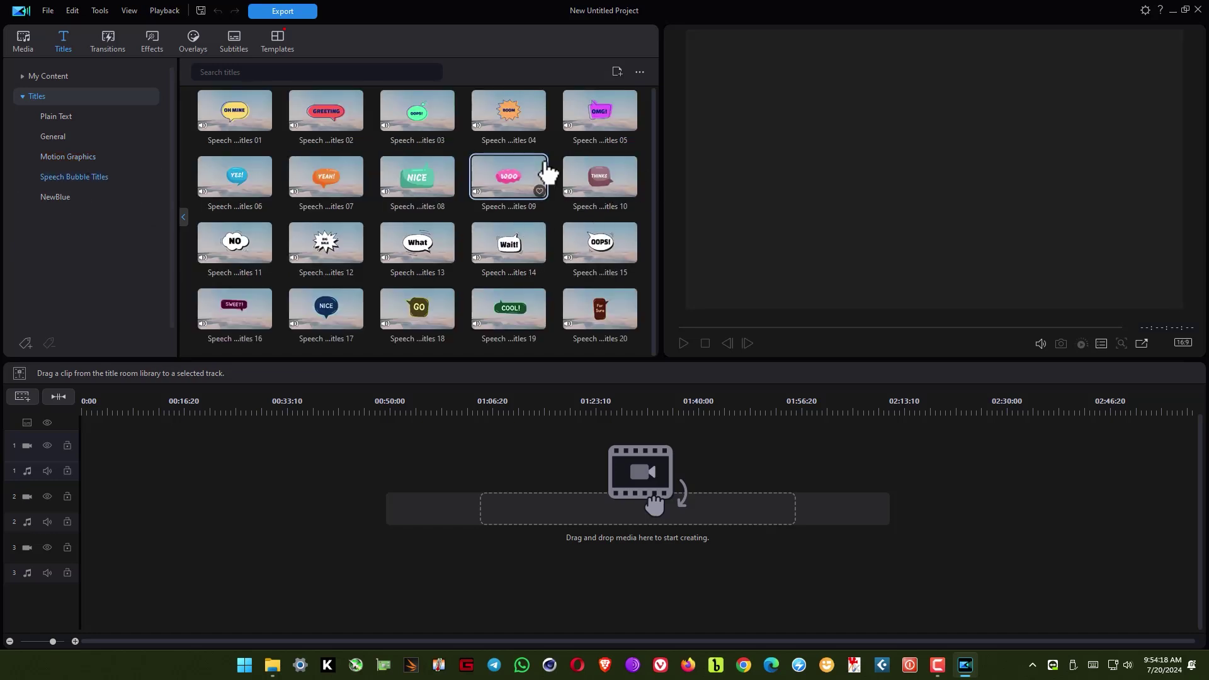
left_click(589, 184)
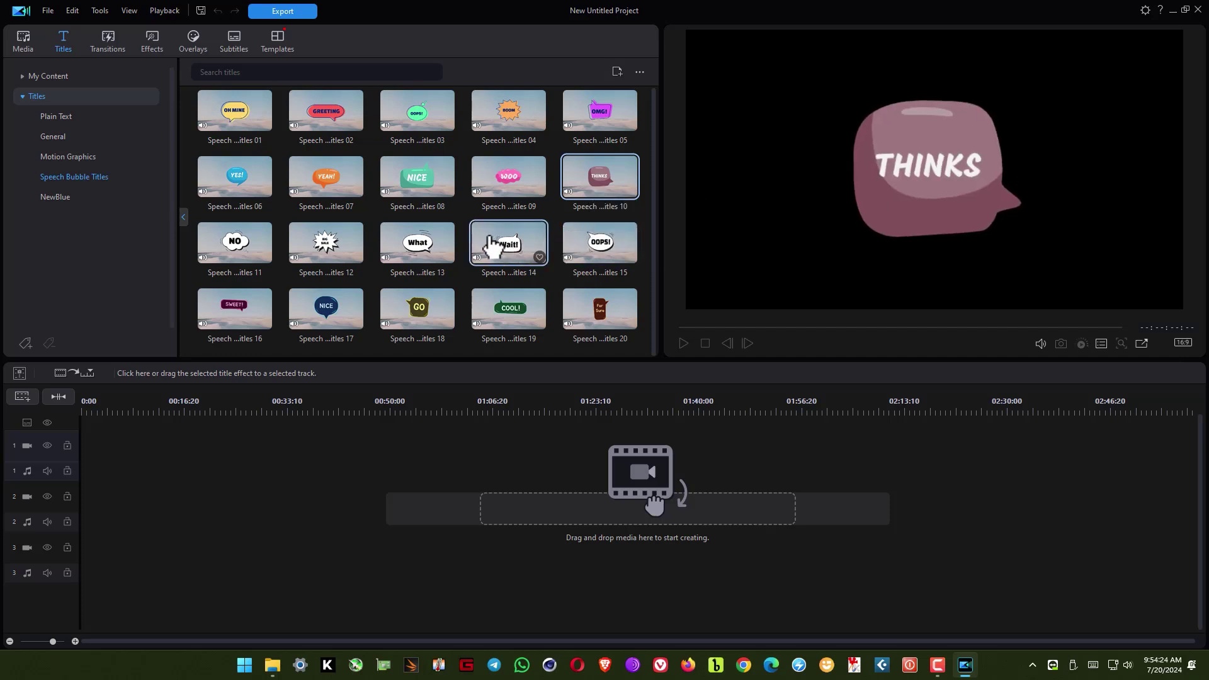
key("Down")
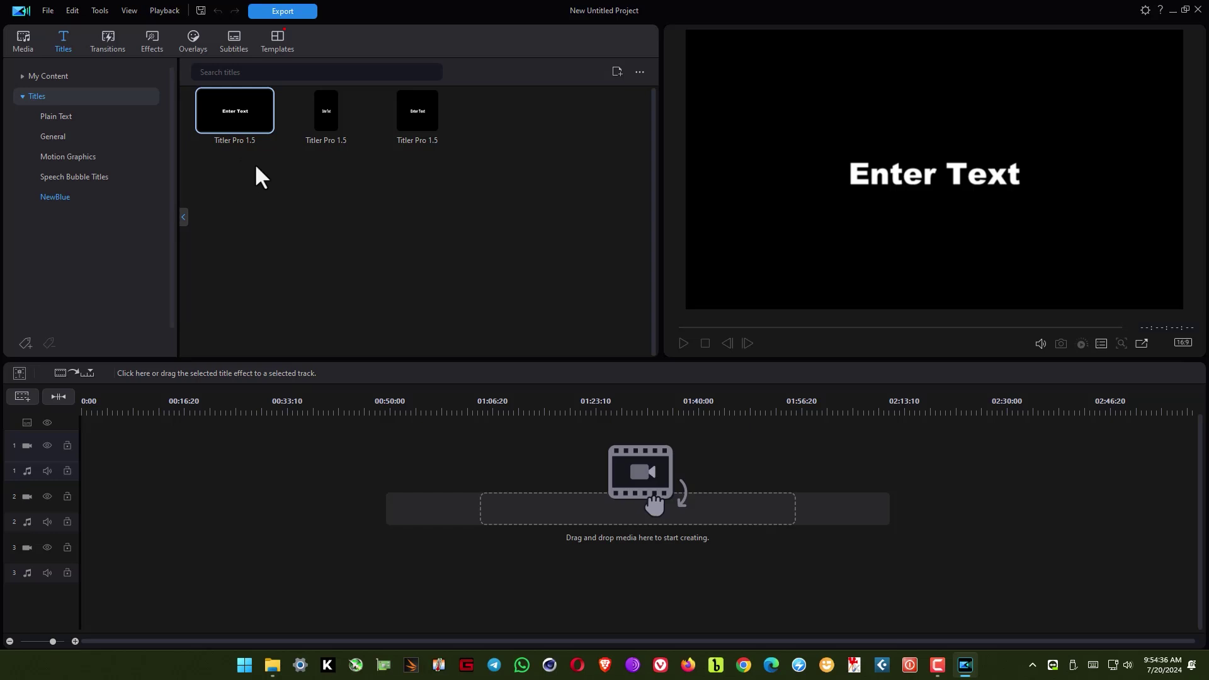
left_click(75, 157)
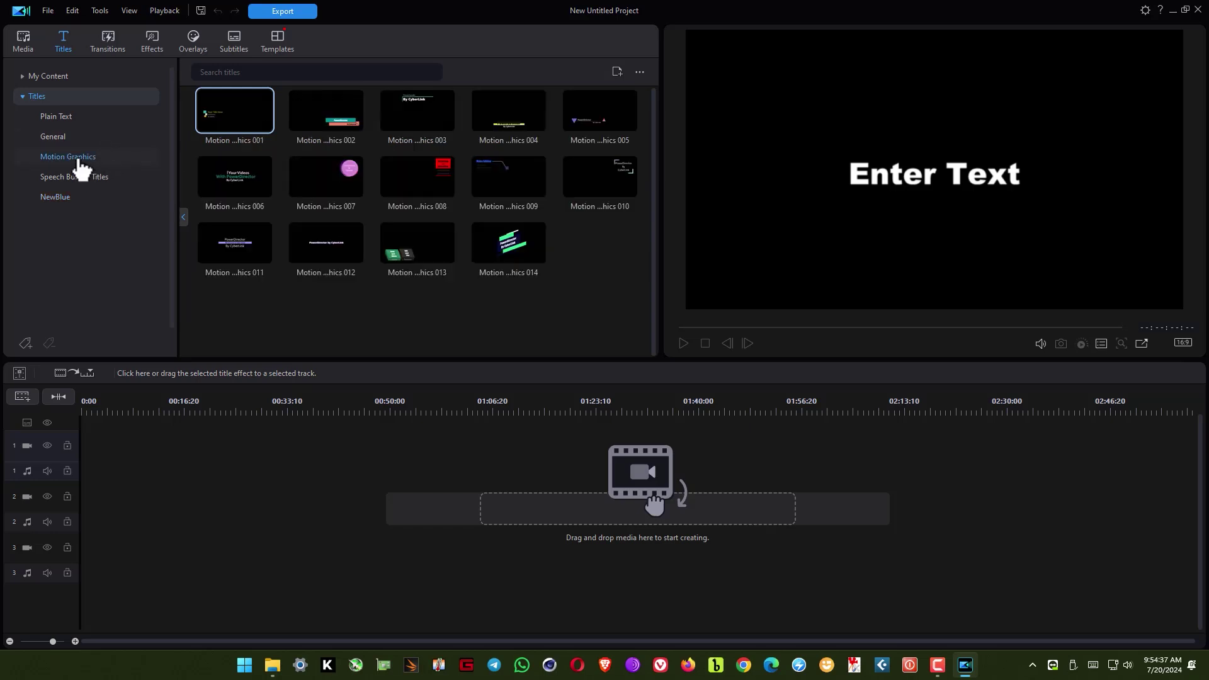
Step: Examine the Architecture, Lighting and Scenery color presets in the Effects room
left_click(96, 46)
left_click(153, 42)
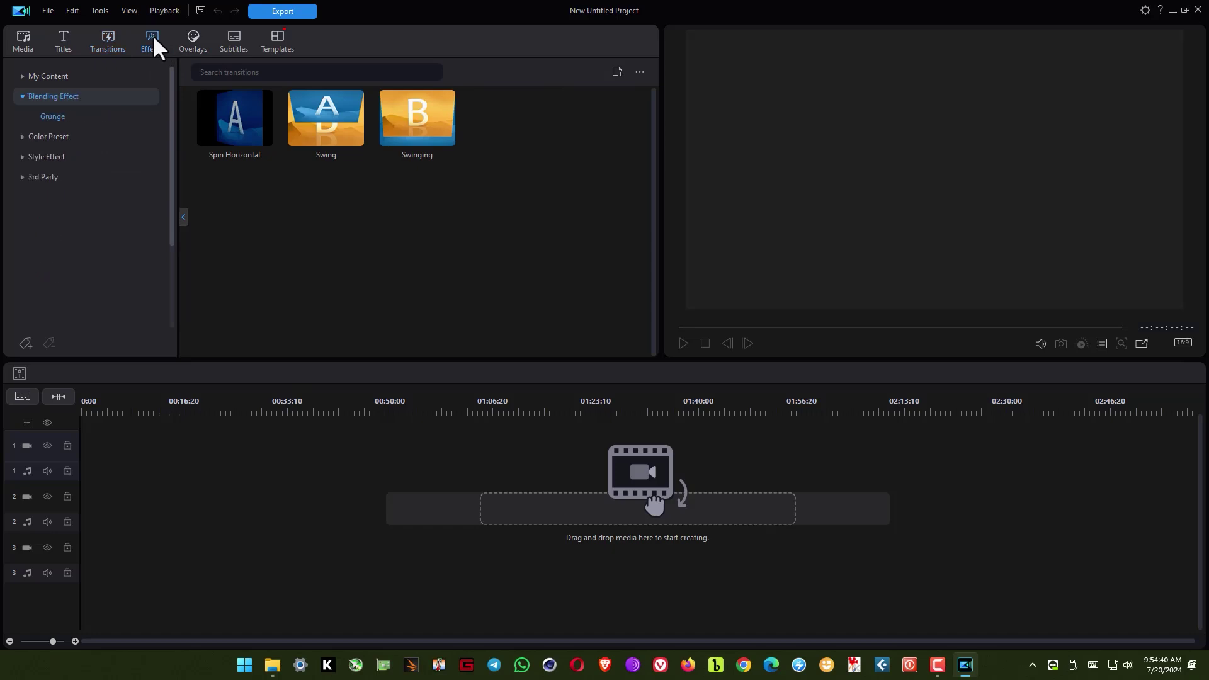
left_click(57, 137)
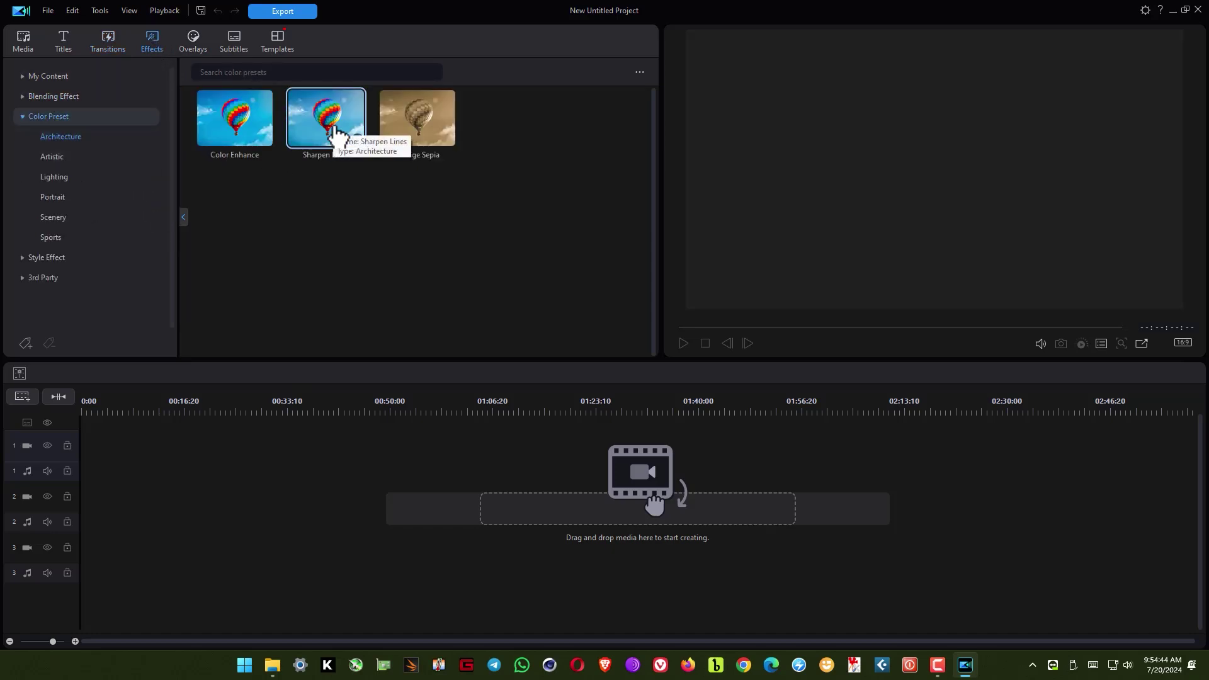
left_click(55, 177)
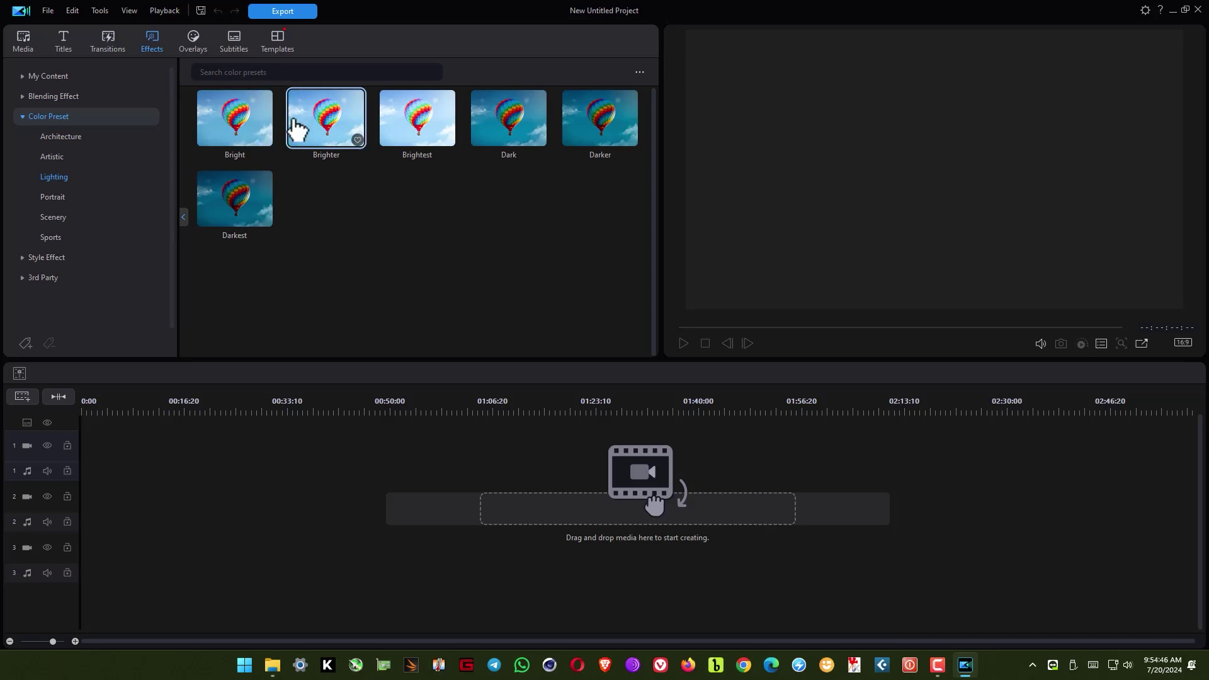
left_click(53, 218)
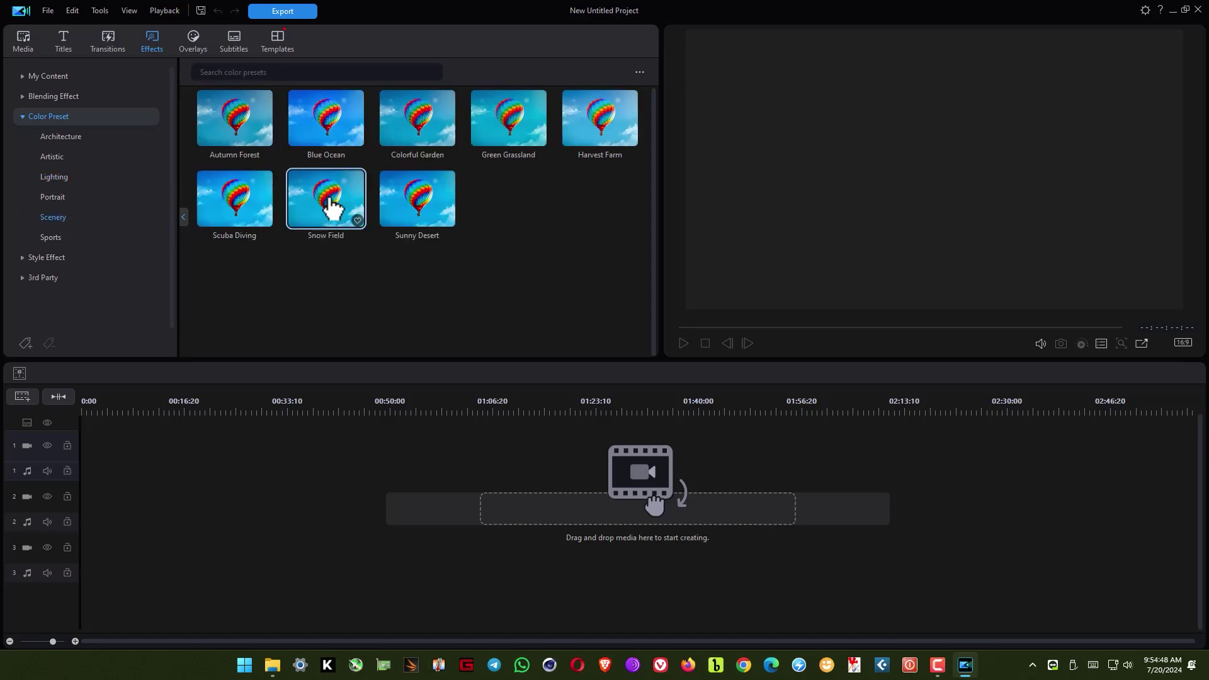
Step: Expand the Style Effect group and browse its Particle, Special and Style effects
left_click(23, 258)
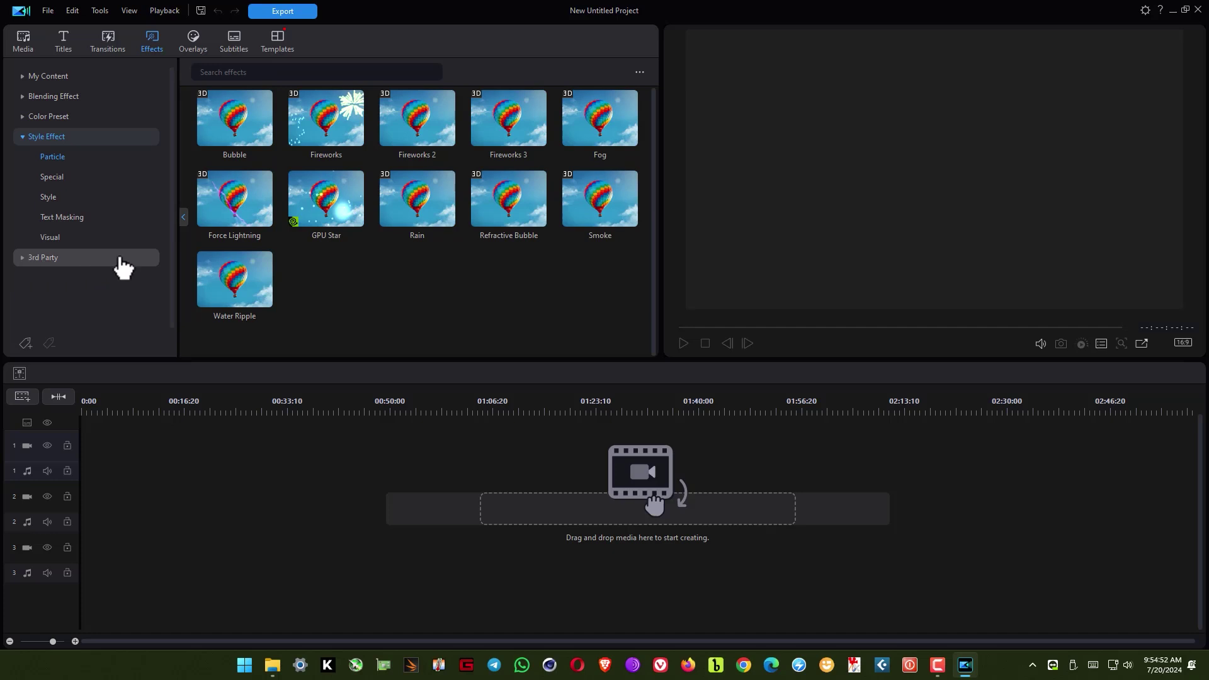
left_click(57, 181)
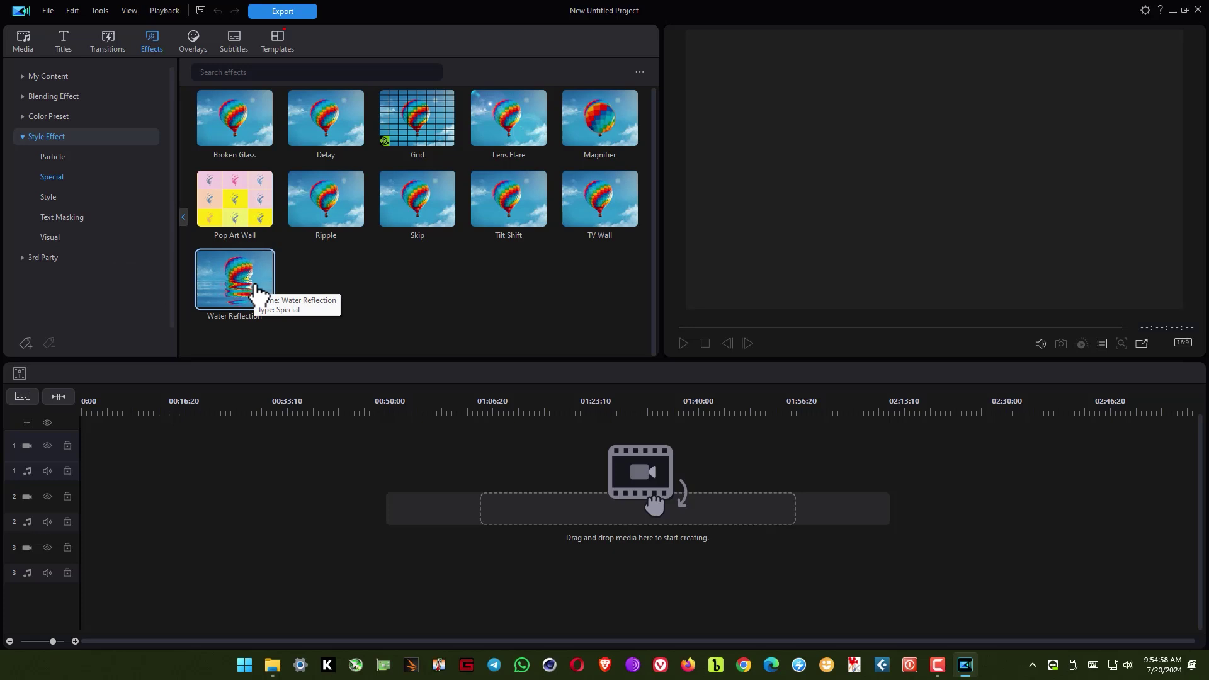
left_click(63, 205)
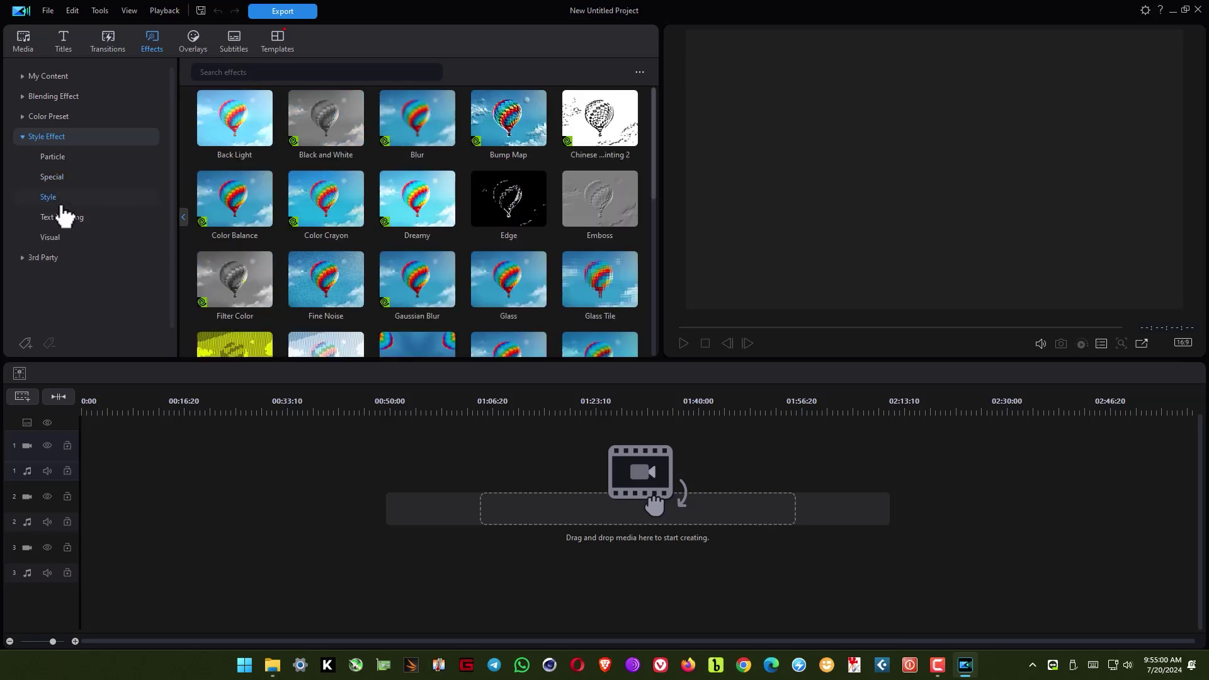
Step: Browse the Text Masking and Visual effects in the Style Effect group
left_click(63, 217)
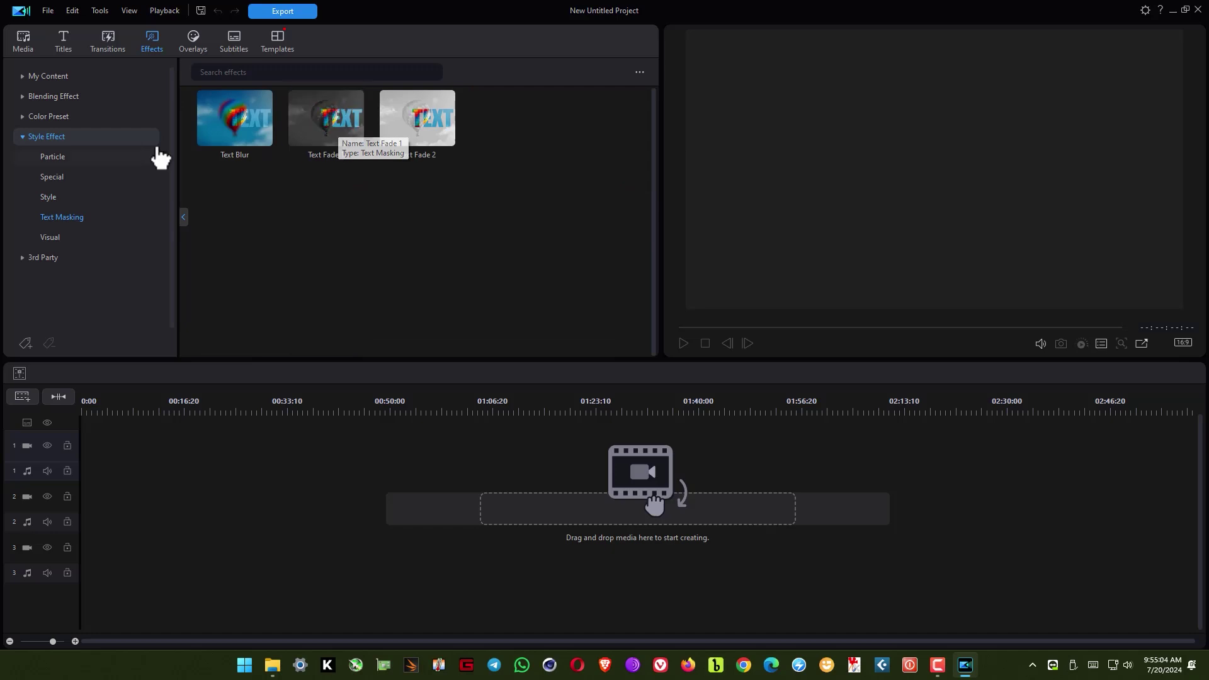
left_click(56, 238)
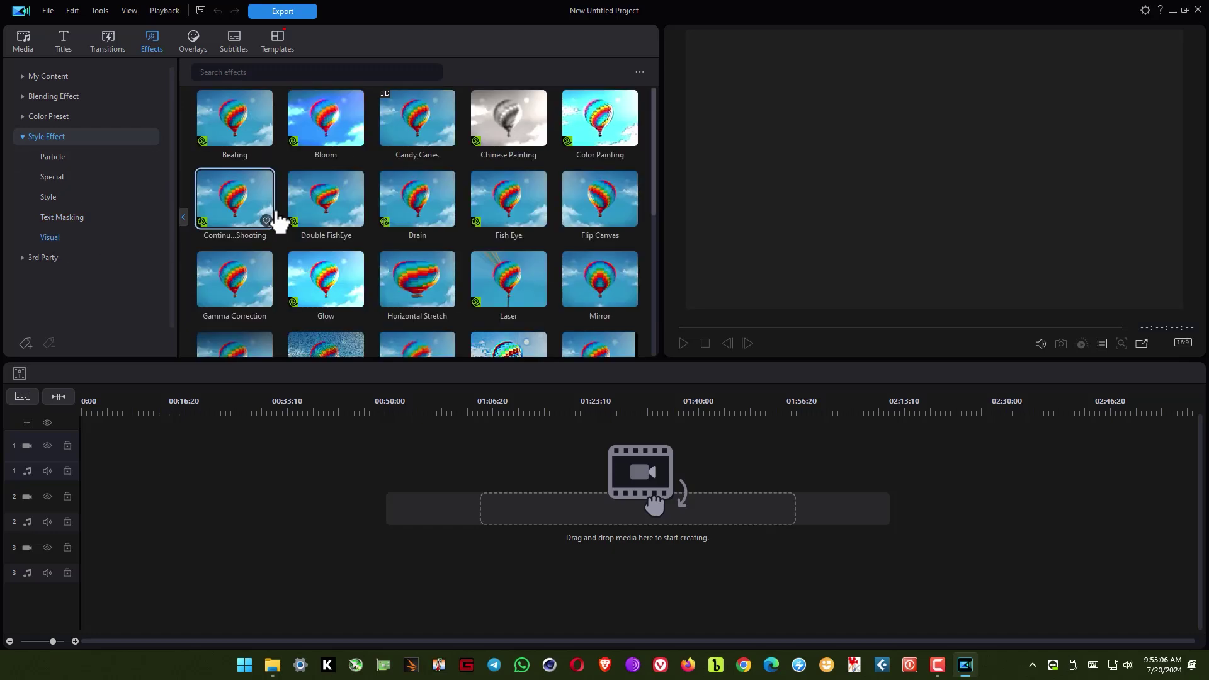
scroll(429, 237, "down", 5)
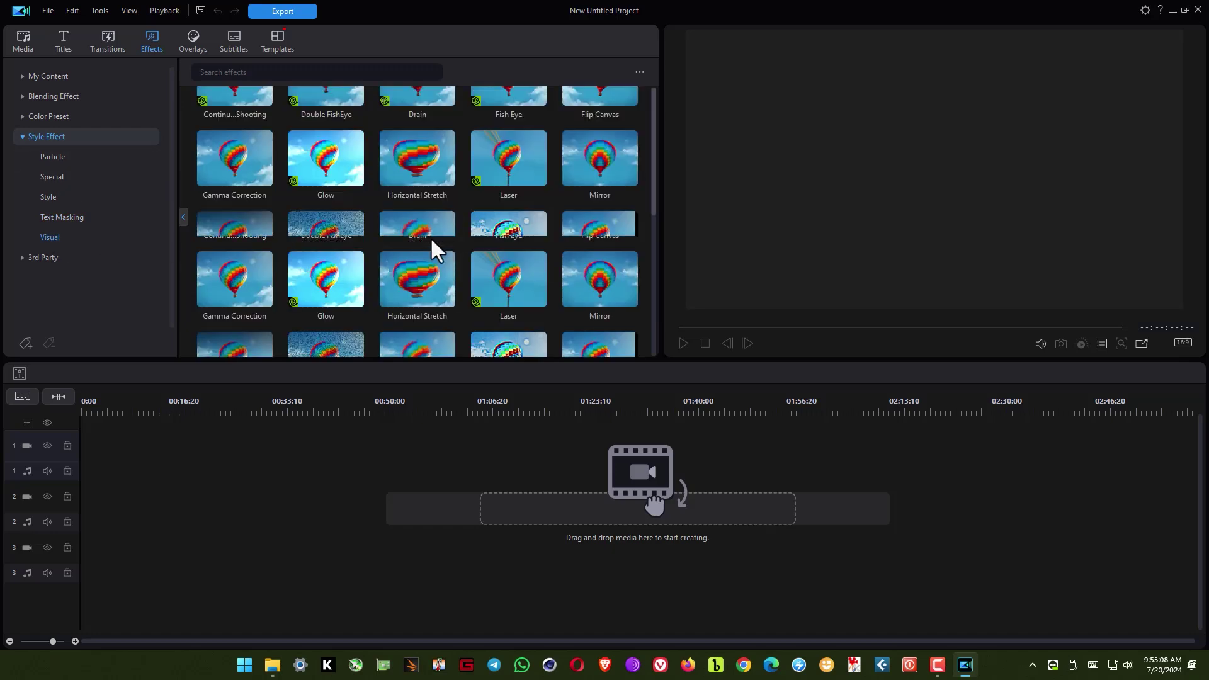
Step: Look through the 3rd Party effects: BorisFX Film Style, Image Restoration and Stylize, and NewBlue Video Essentials VII
left_click(39, 259)
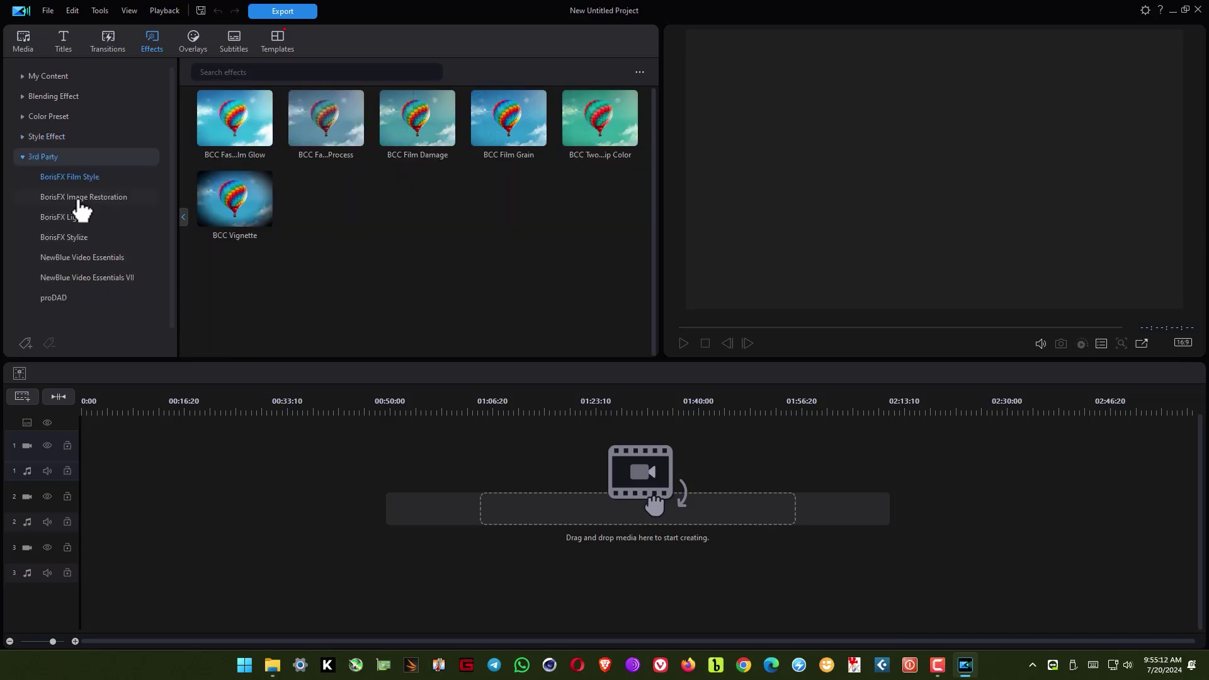
left_click(82, 198)
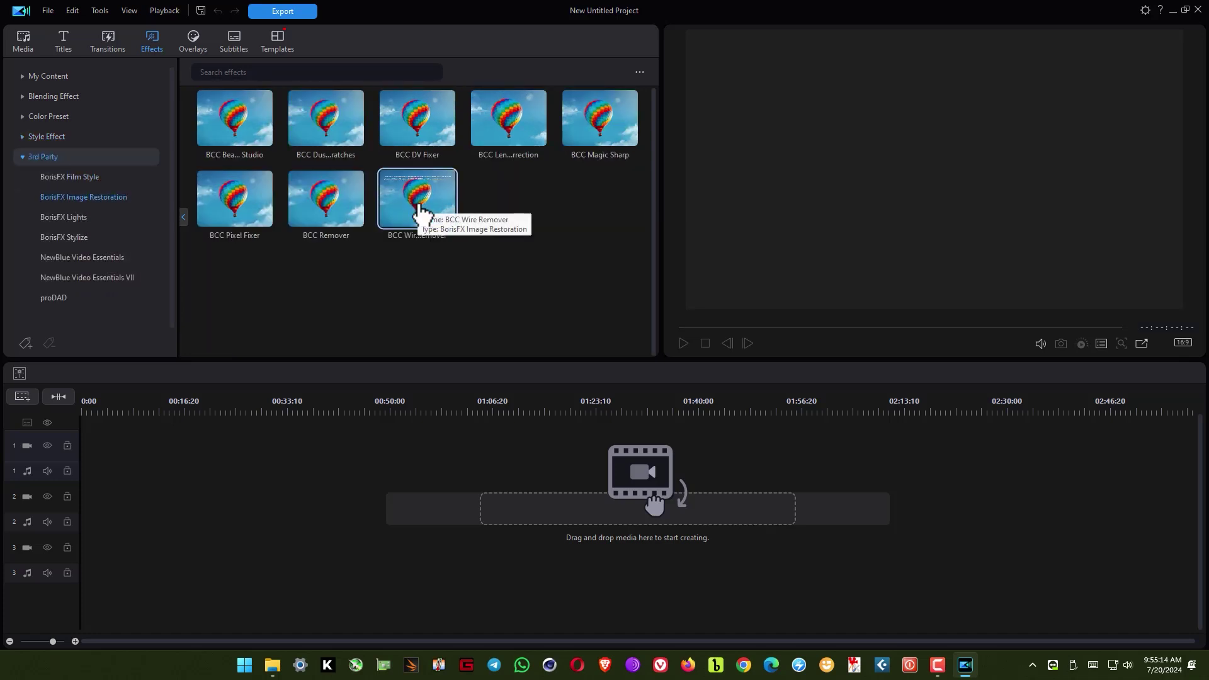
left_click(82, 238)
scroll(357, 248, "down", 2)
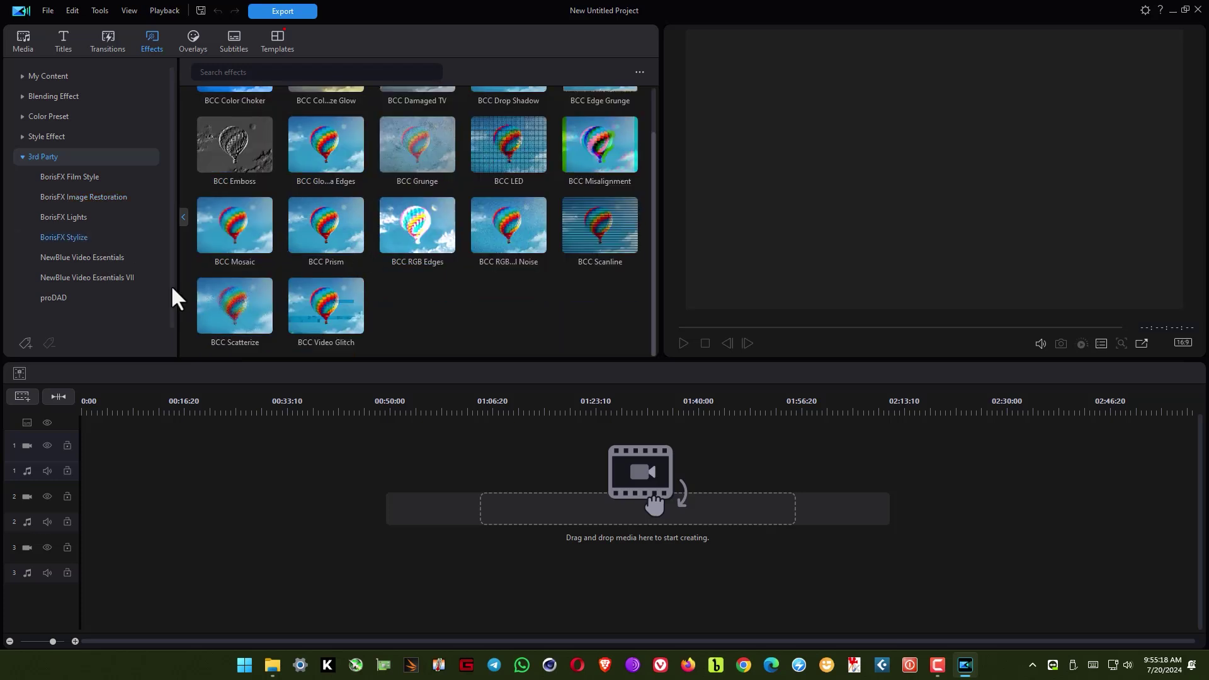
left_click(94, 280)
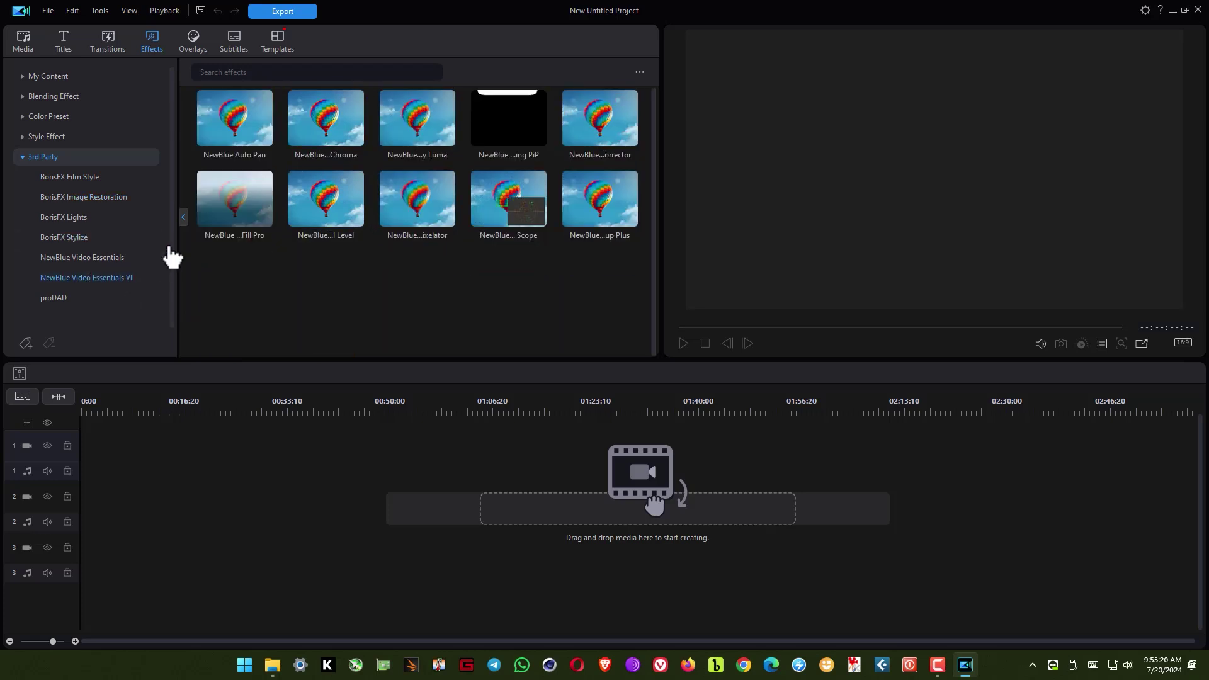
Step: Pass through the Subtitles room to the Media room, and view the media import dialog without choosing a file
left_click(234, 51)
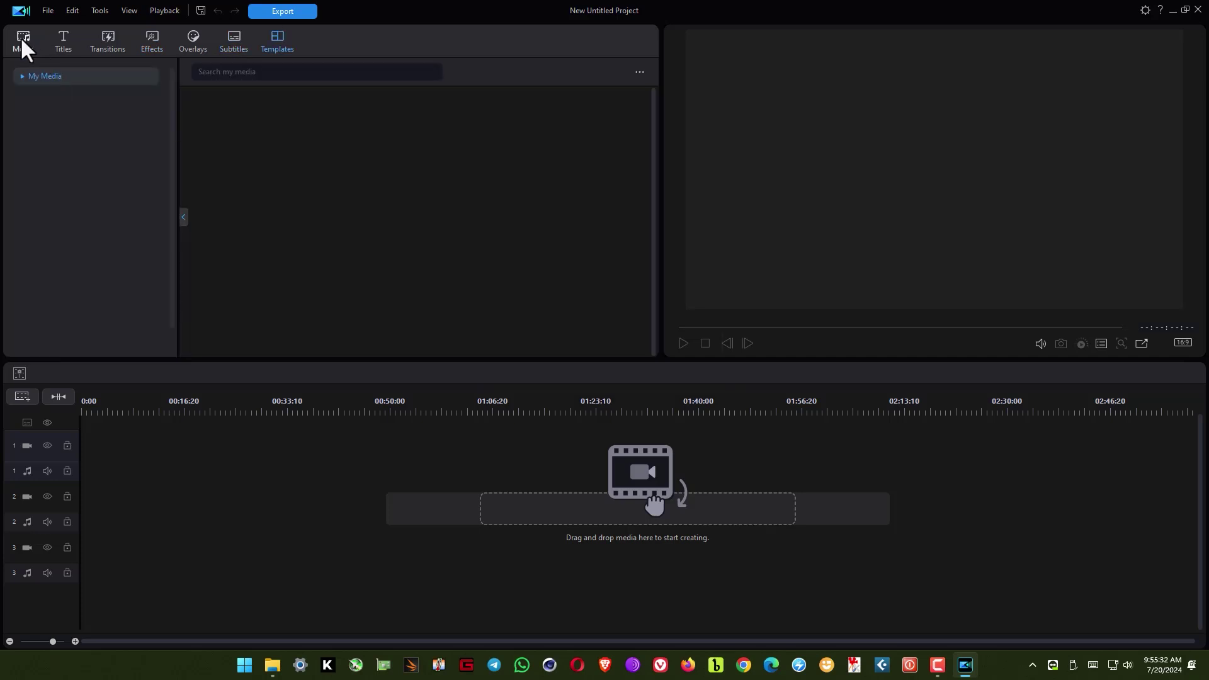
left_click(22, 39)
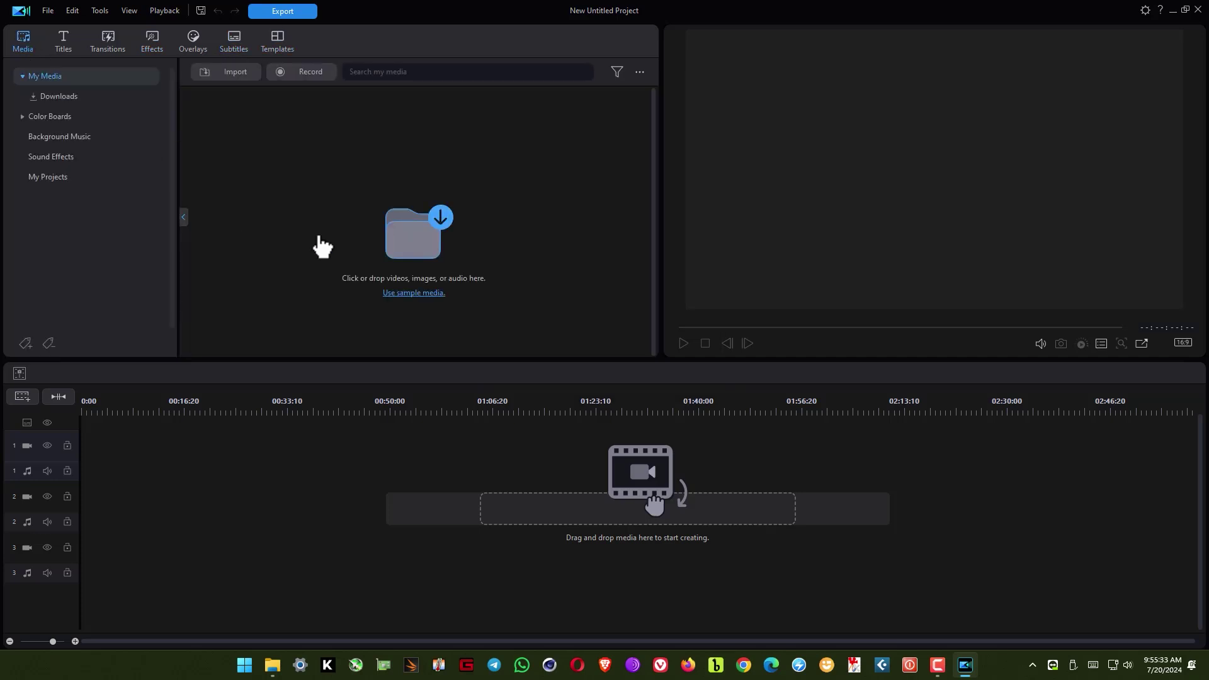
left_click(418, 233)
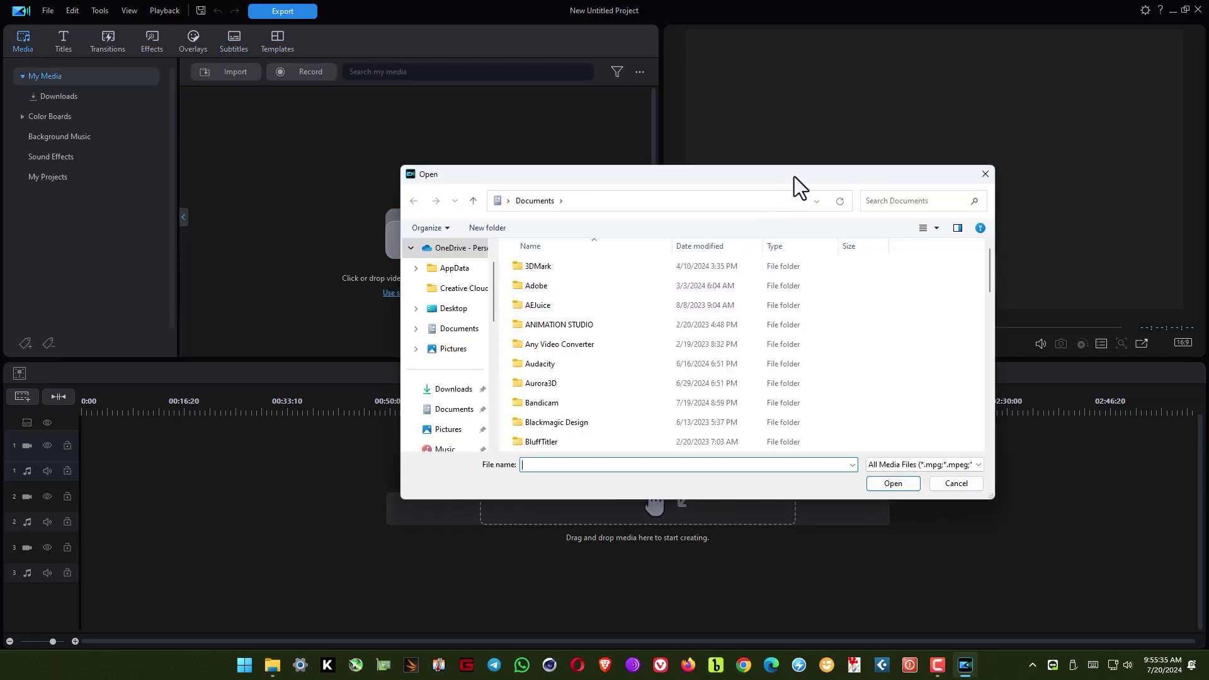
left_click(985, 174)
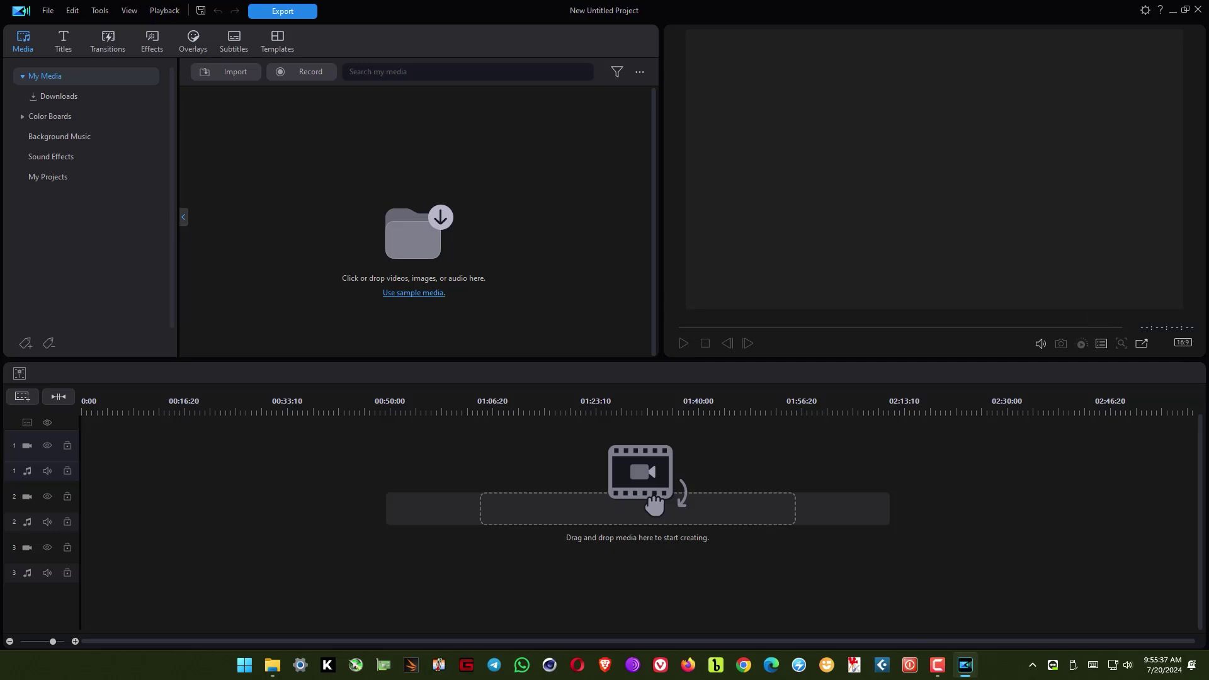
Step: Switch to File Explorer, import the waterfall MP4 from the Videos folder into the media library, and place it at the start of track 2
key("alt+Tab")
left_click(173, 11)
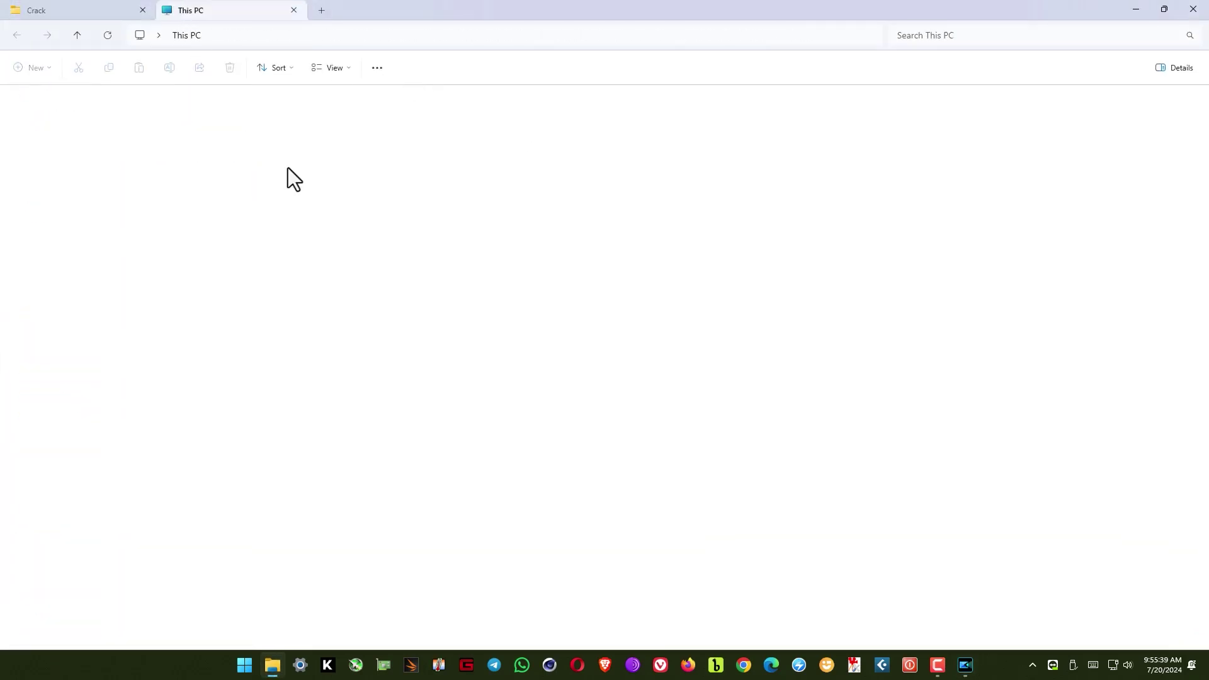
left_click(46, 361)
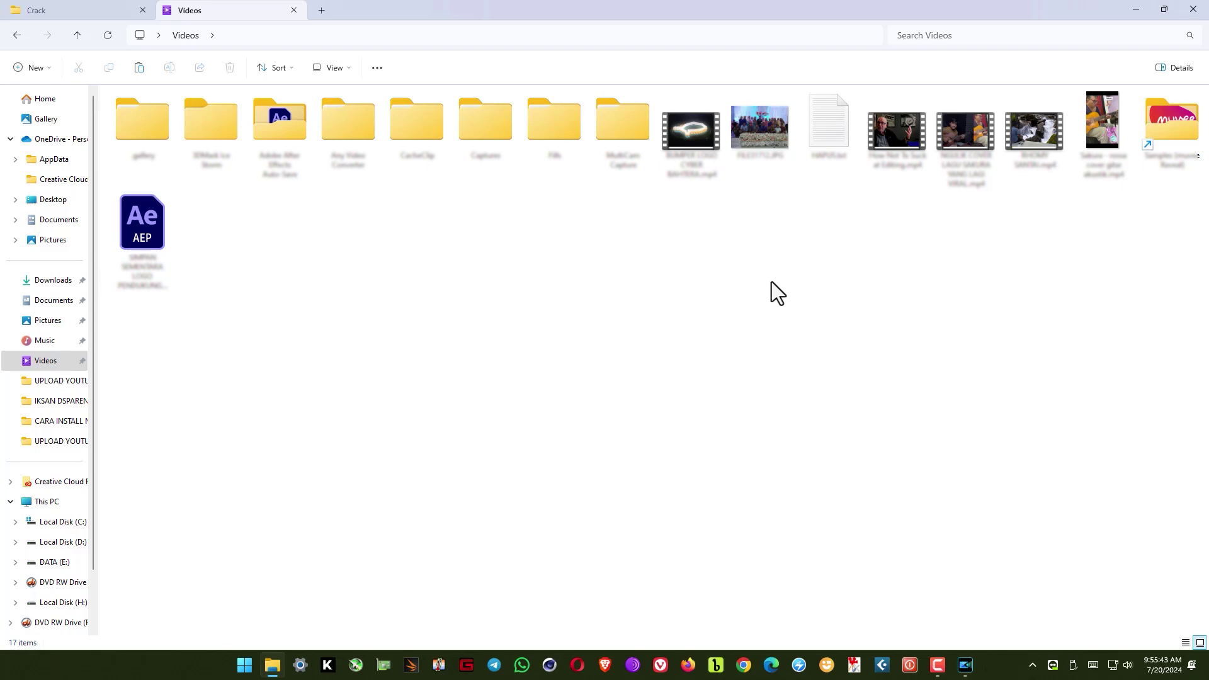
left_click_drag(1033, 142, 857, 609)
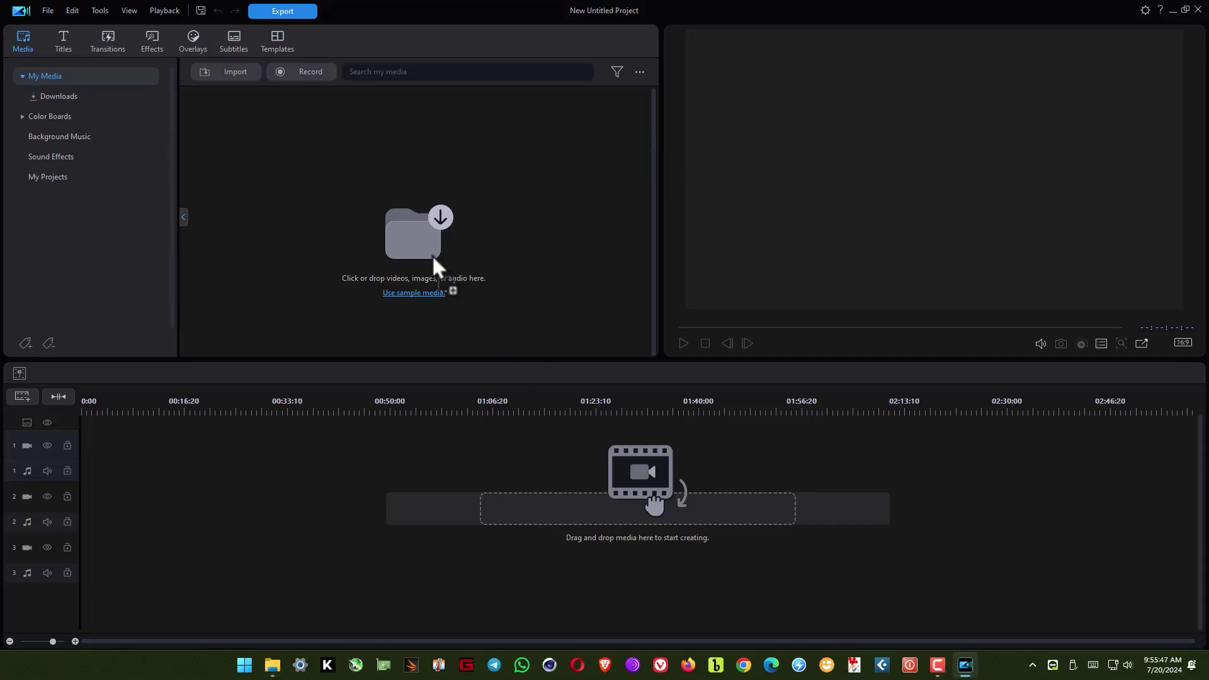
left_click_drag(332, 251, 335, 246)
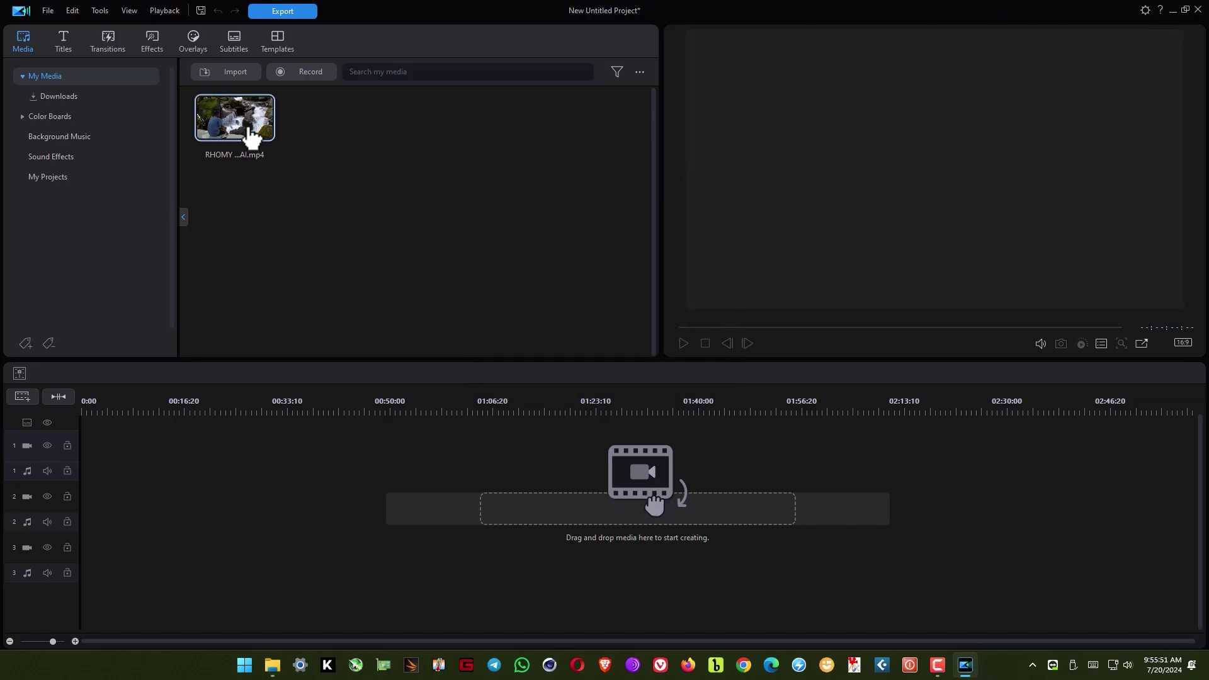
left_click_drag(224, 123, 107, 536)
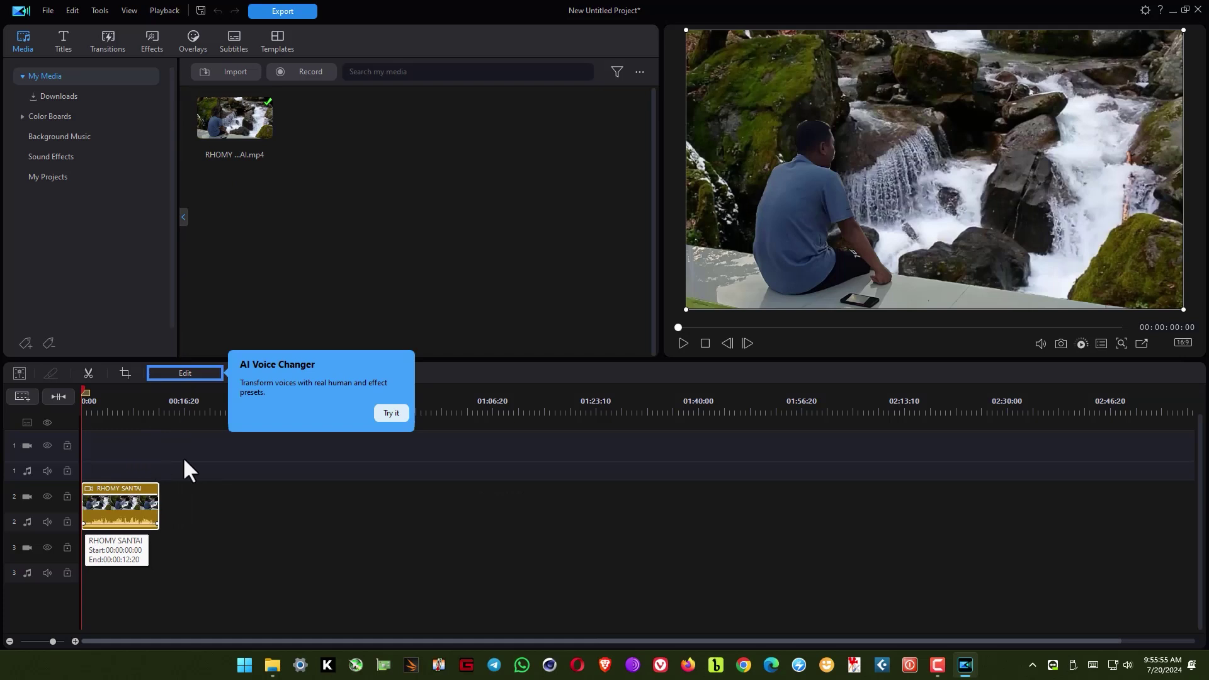
Step: Open the AI Voice Changer for the timeline clip and play a few seconds of the clip
left_click(392, 414)
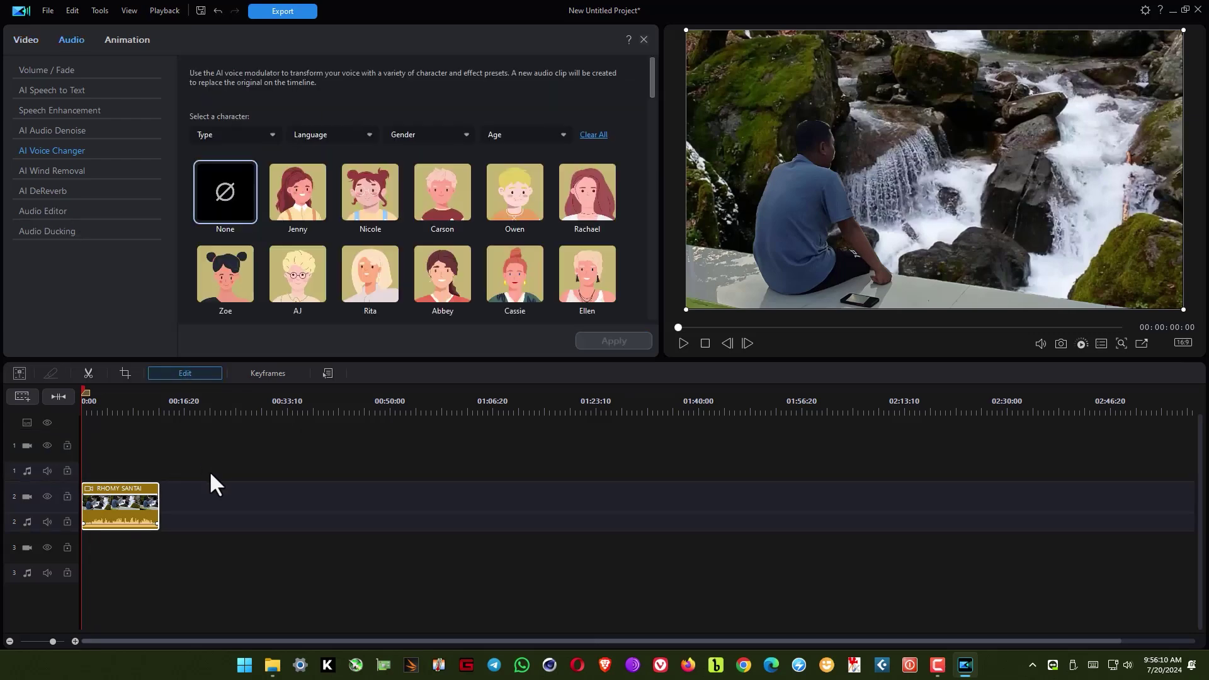
key("space")
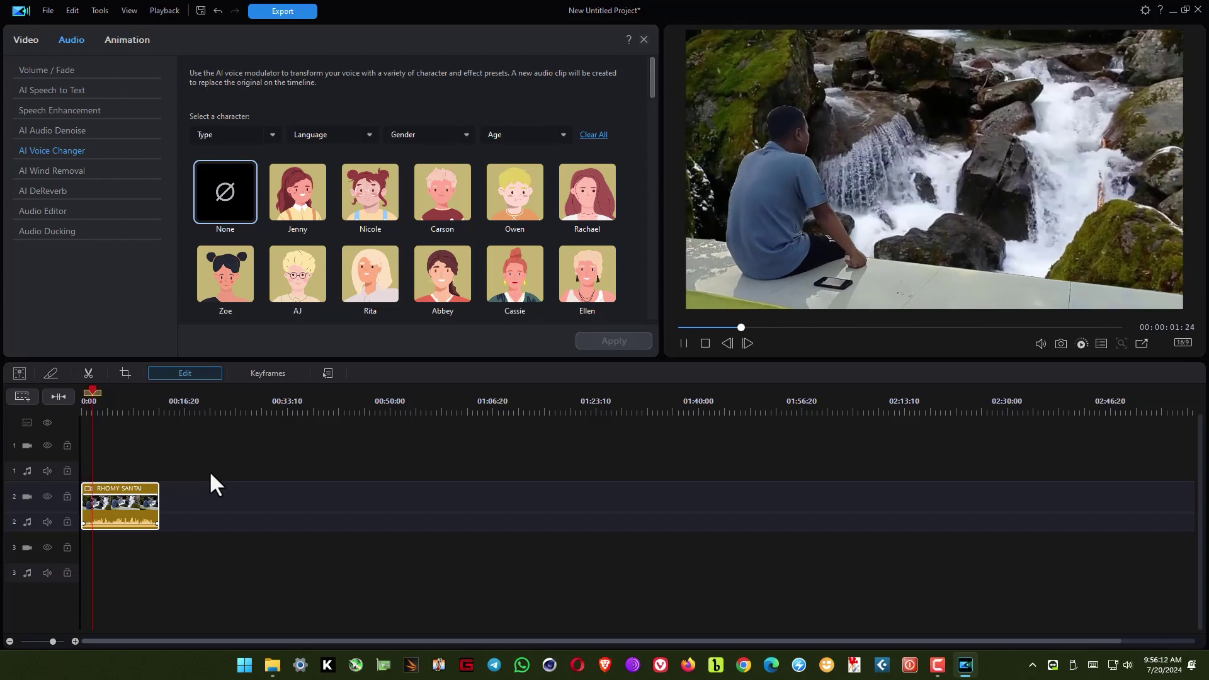
key("space")
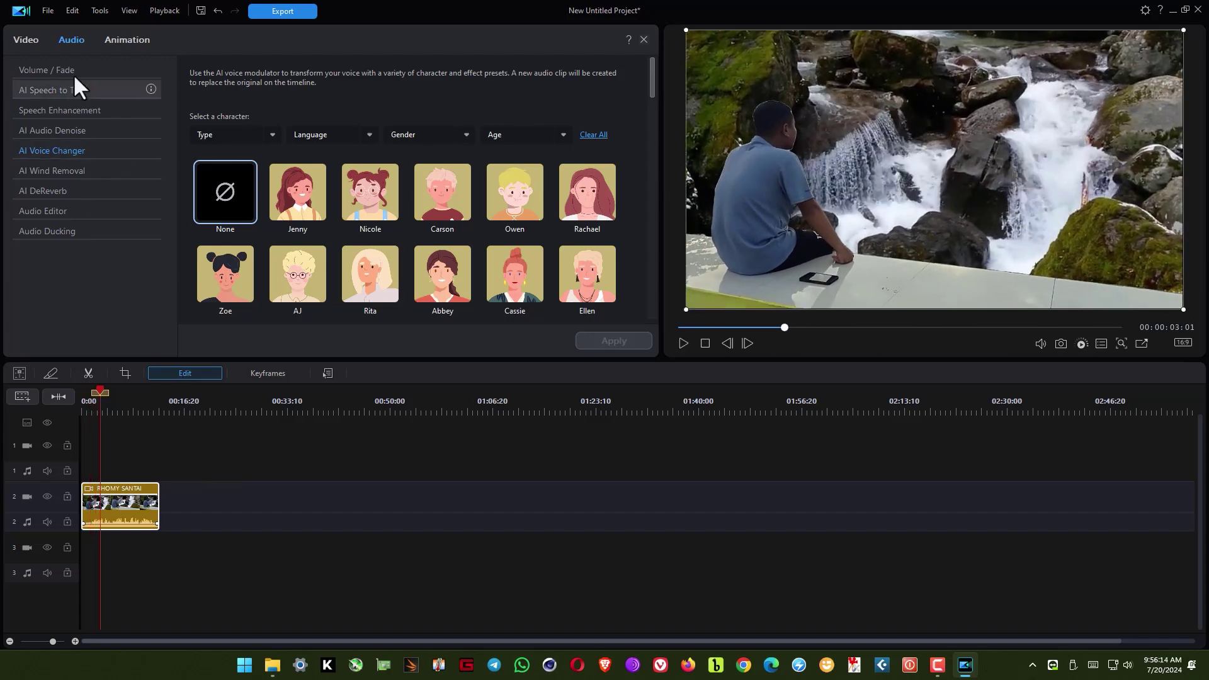
Step: Try the Disturbance entrance animation on the clip and preview it from the beginning
left_click(28, 41)
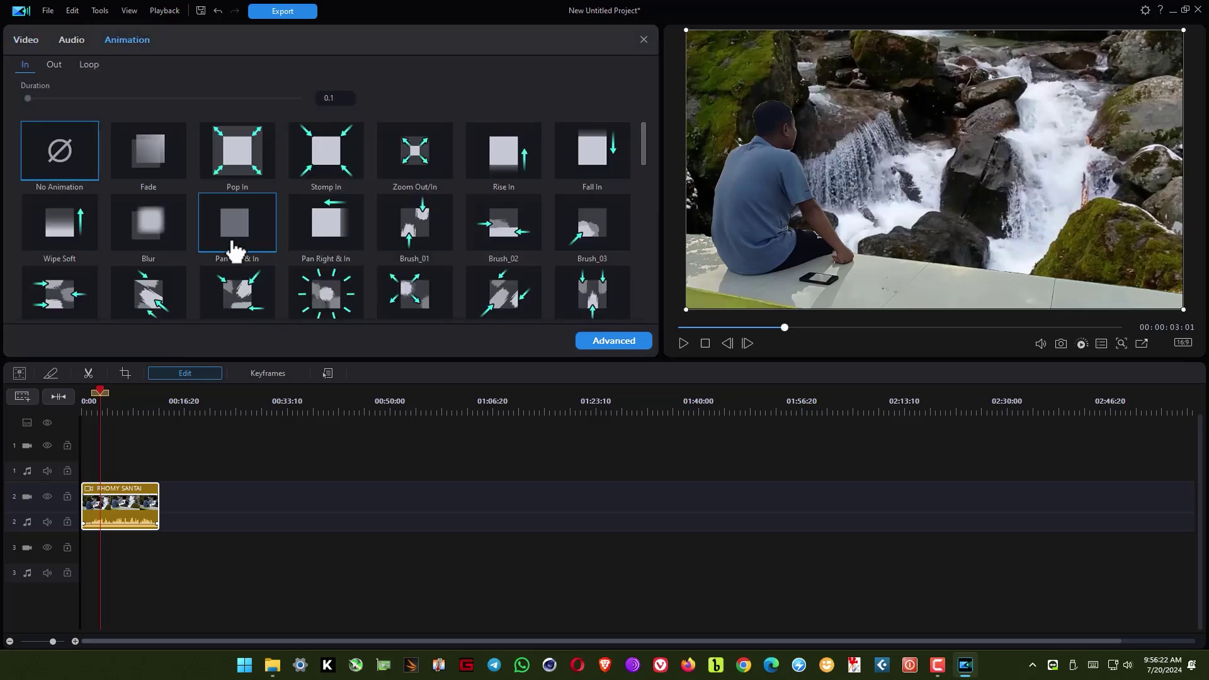
scroll(234, 249, "down", 3)
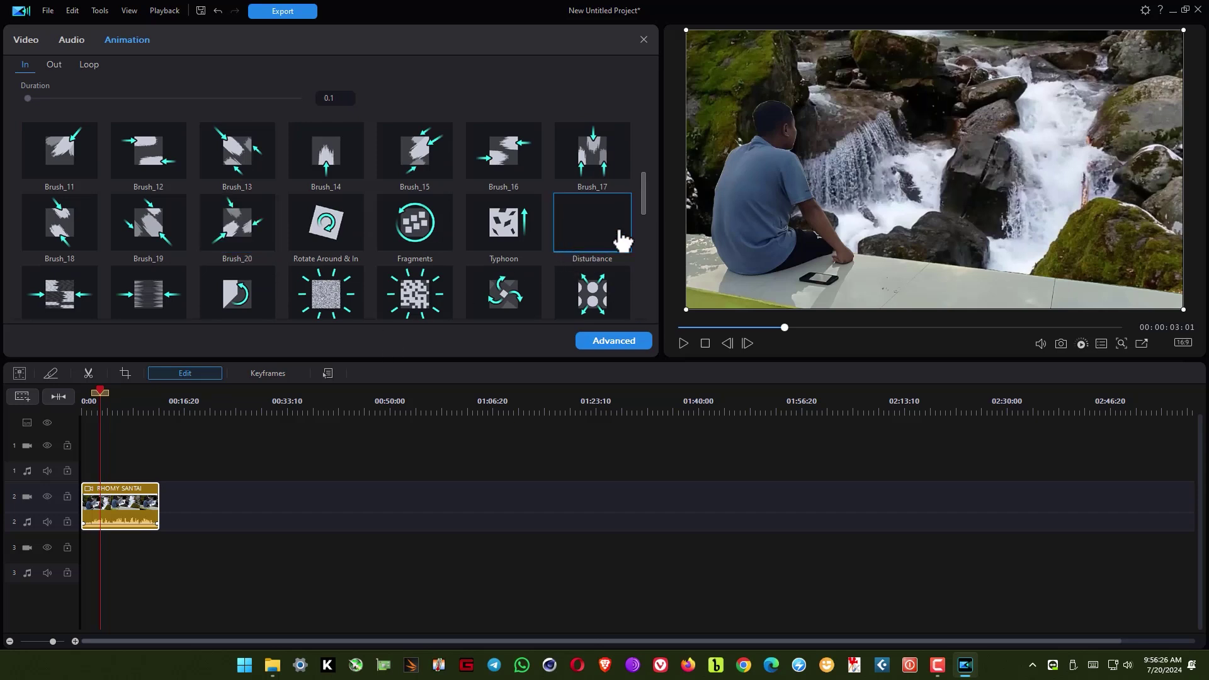
left_click(595, 233)
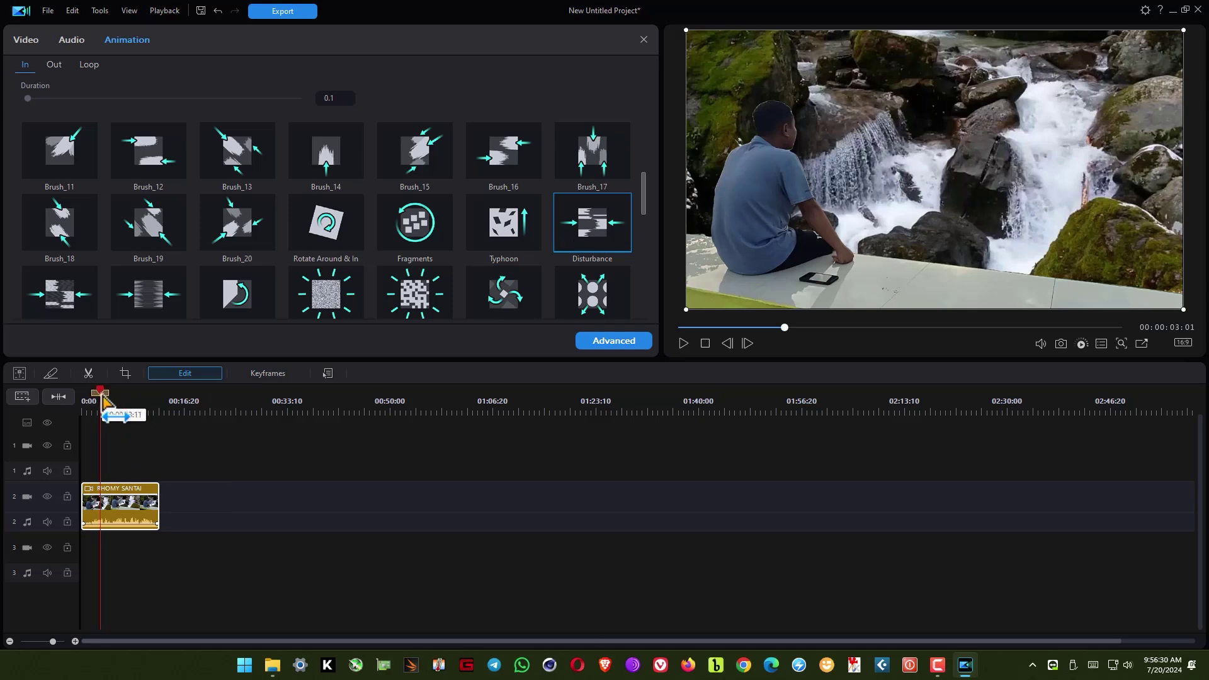
left_click_drag(100, 396, 85, 398)
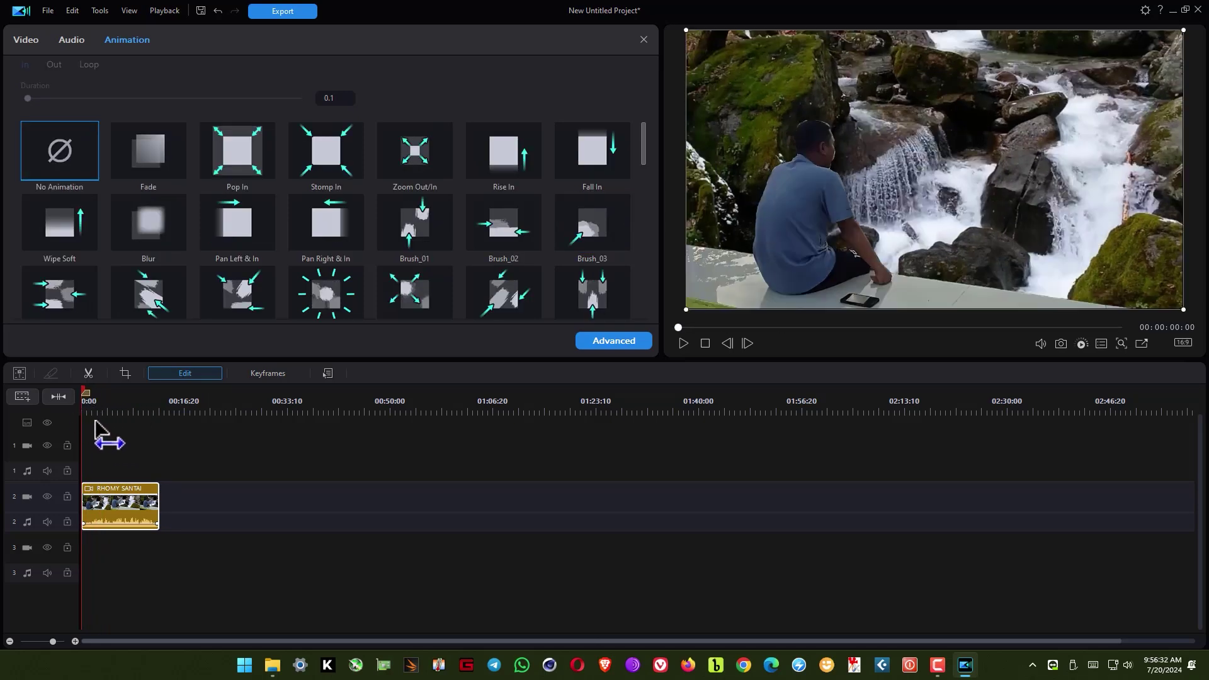
key("space")
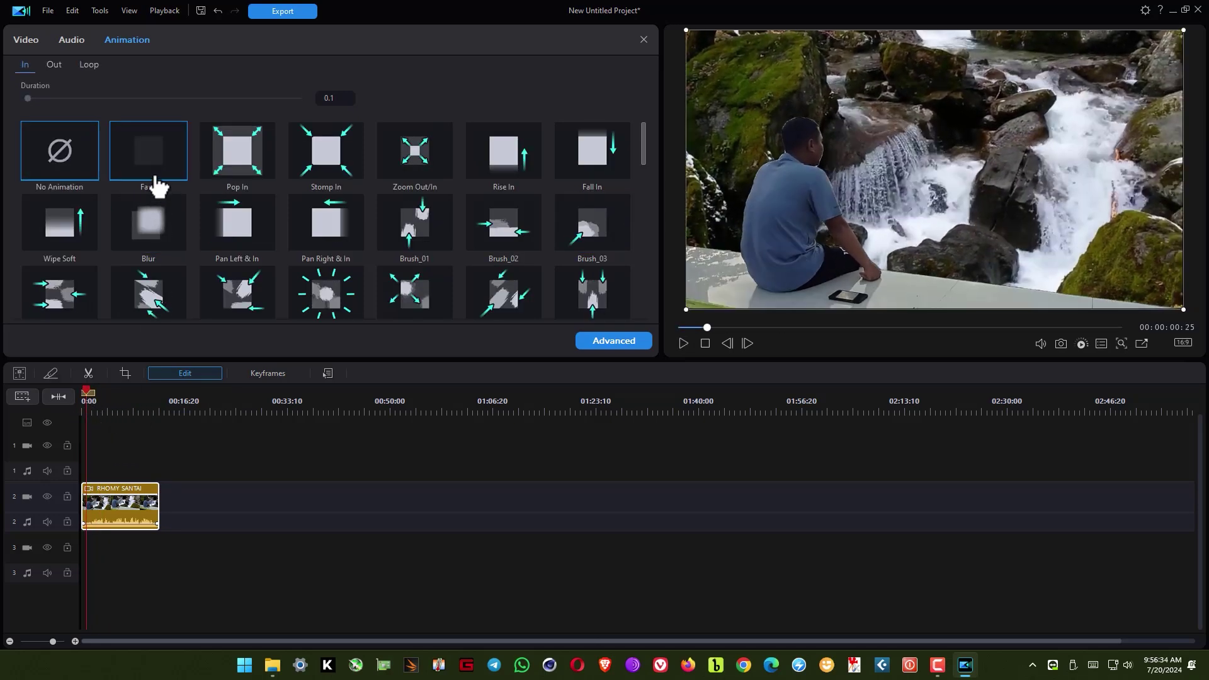
Step: Try the Pan Left & In entrance animation on the clip and preview it from the beginning
left_click(239, 253)
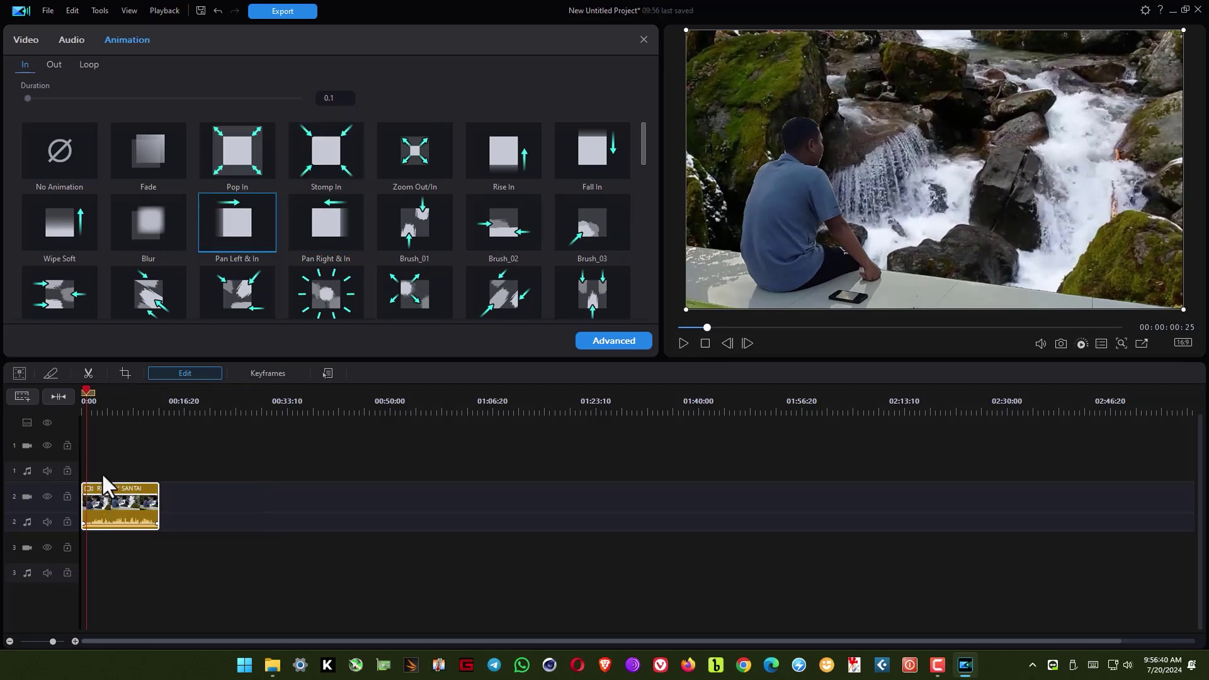
left_click_drag(87, 397, 82, 403)
key("space")
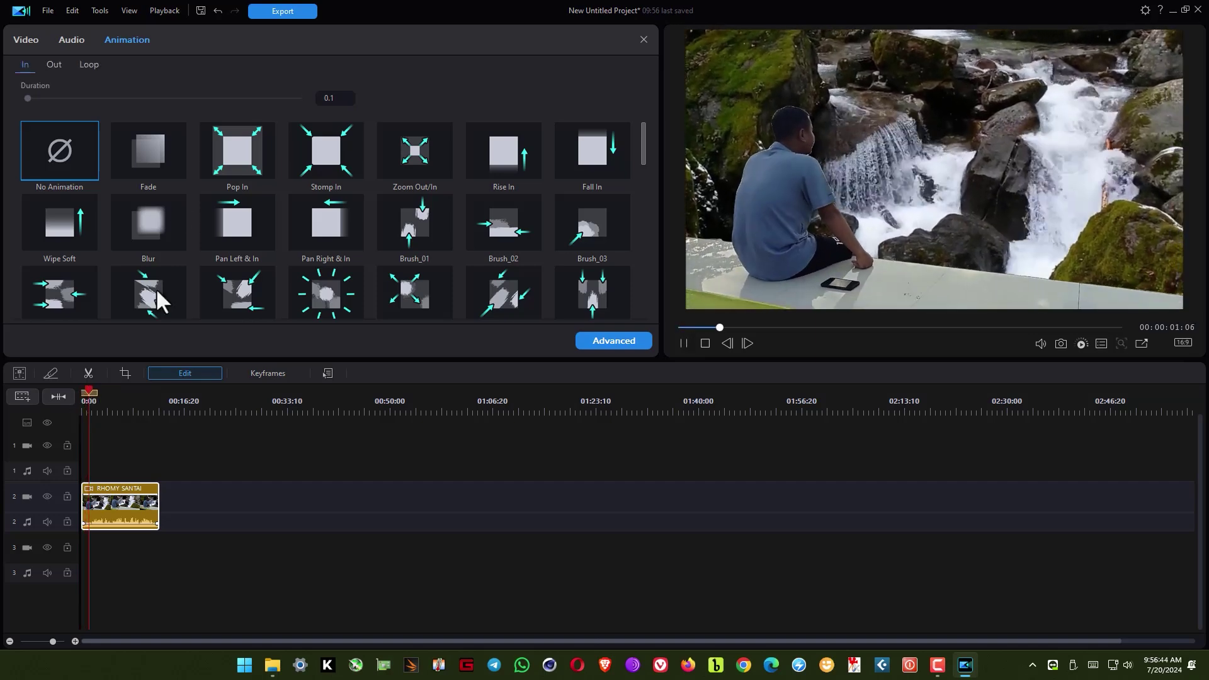
key("space")
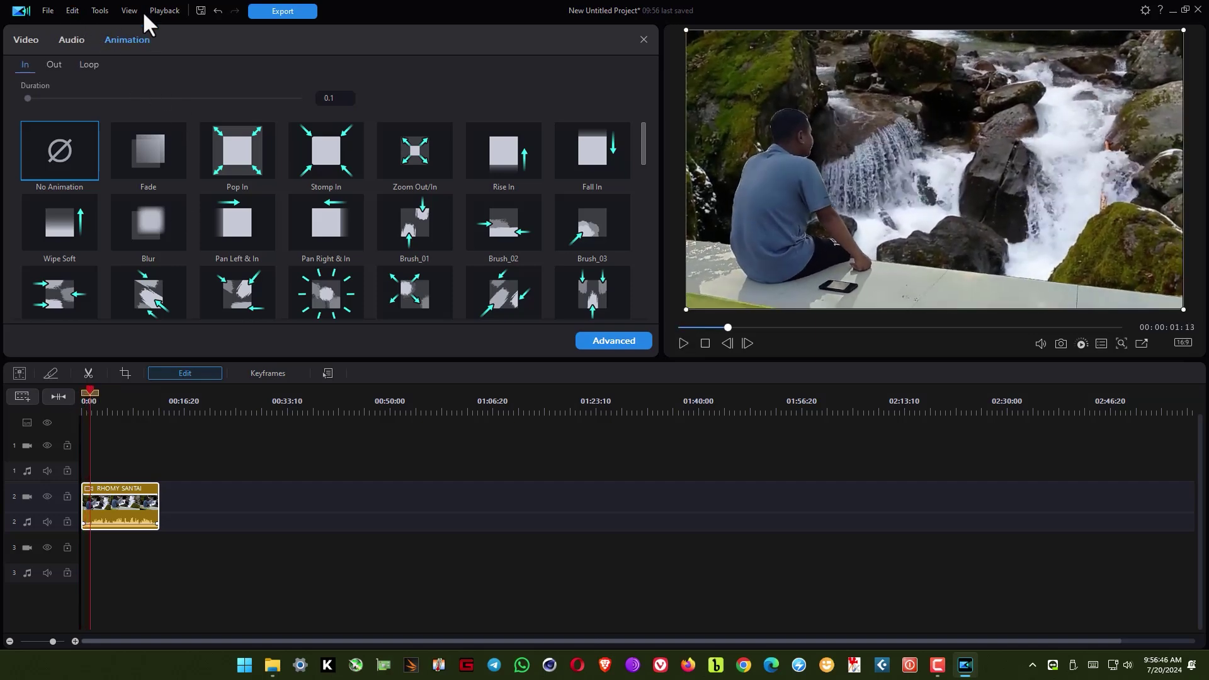
Step: View the clip's Position & Size settings, then close and reopen the clip's editing options
left_click(28, 43)
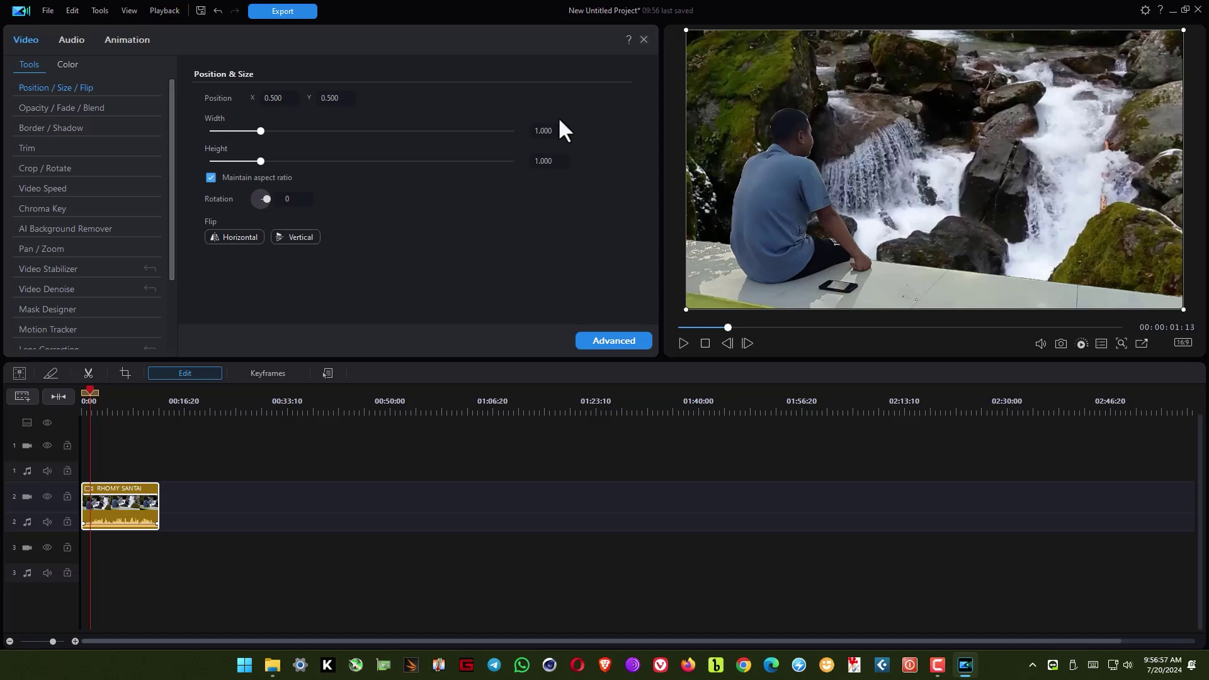
left_click(643, 40)
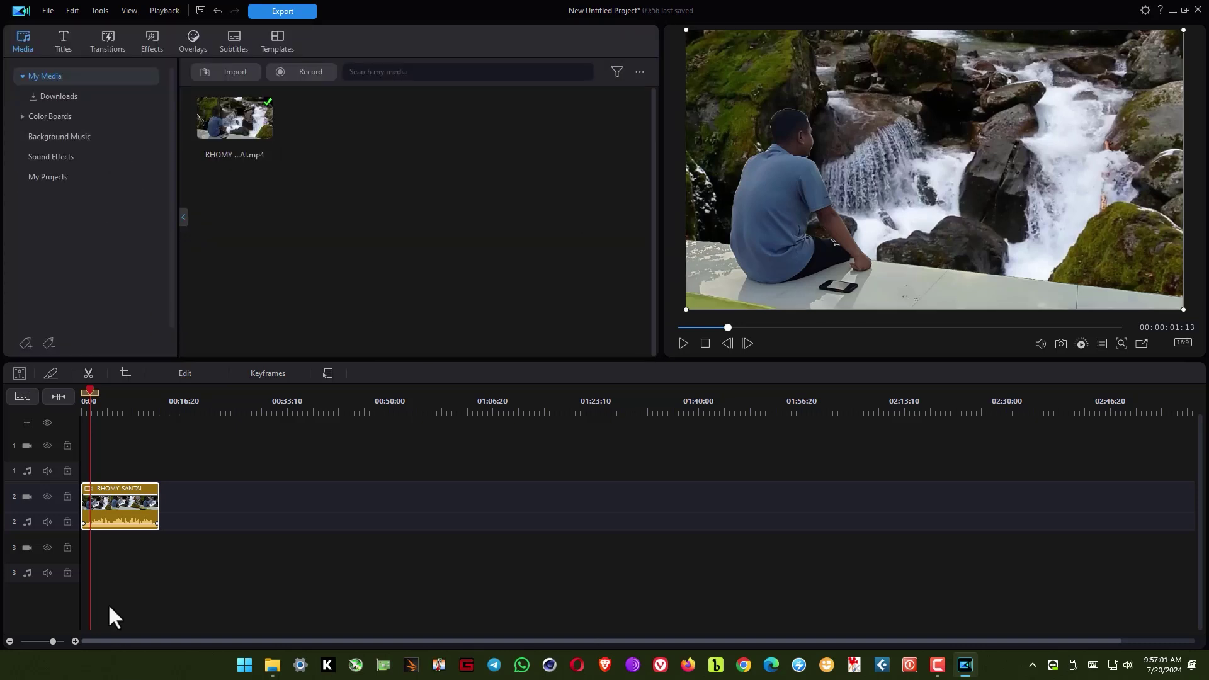
double_click(106, 523)
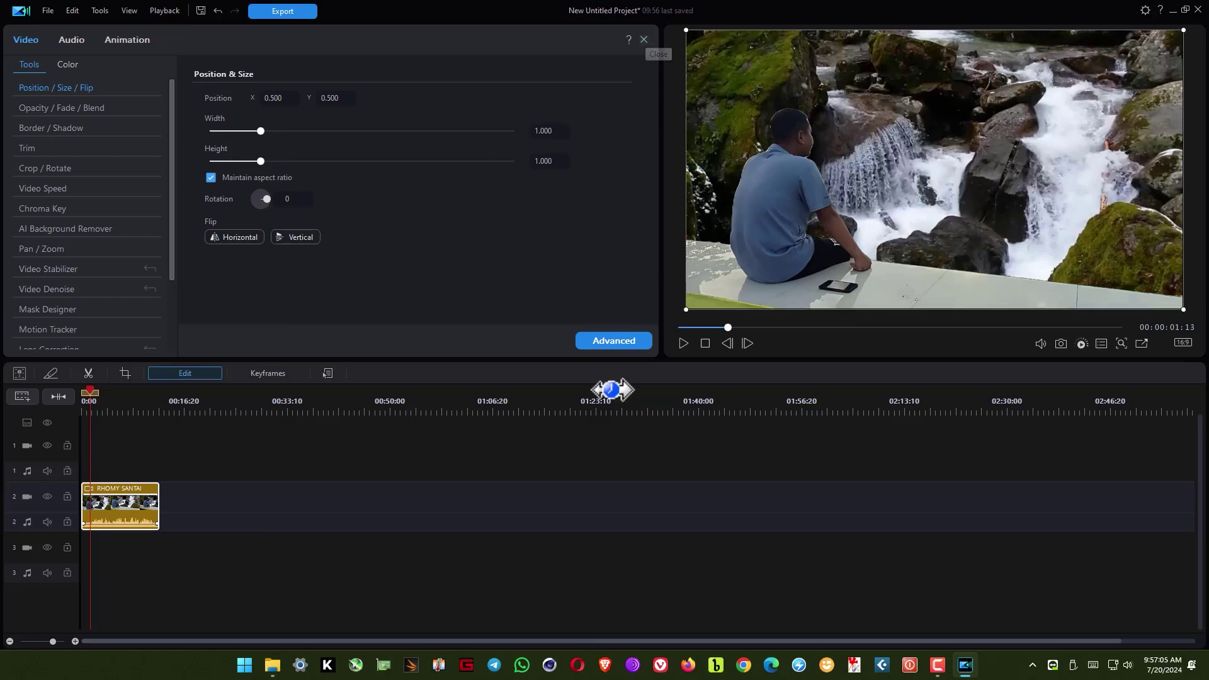
Step: Scrub the clip to 00:00:03:11 in the Advanced Editing window, cancel it, and play part of the clip on the timeline
left_click(594, 340)
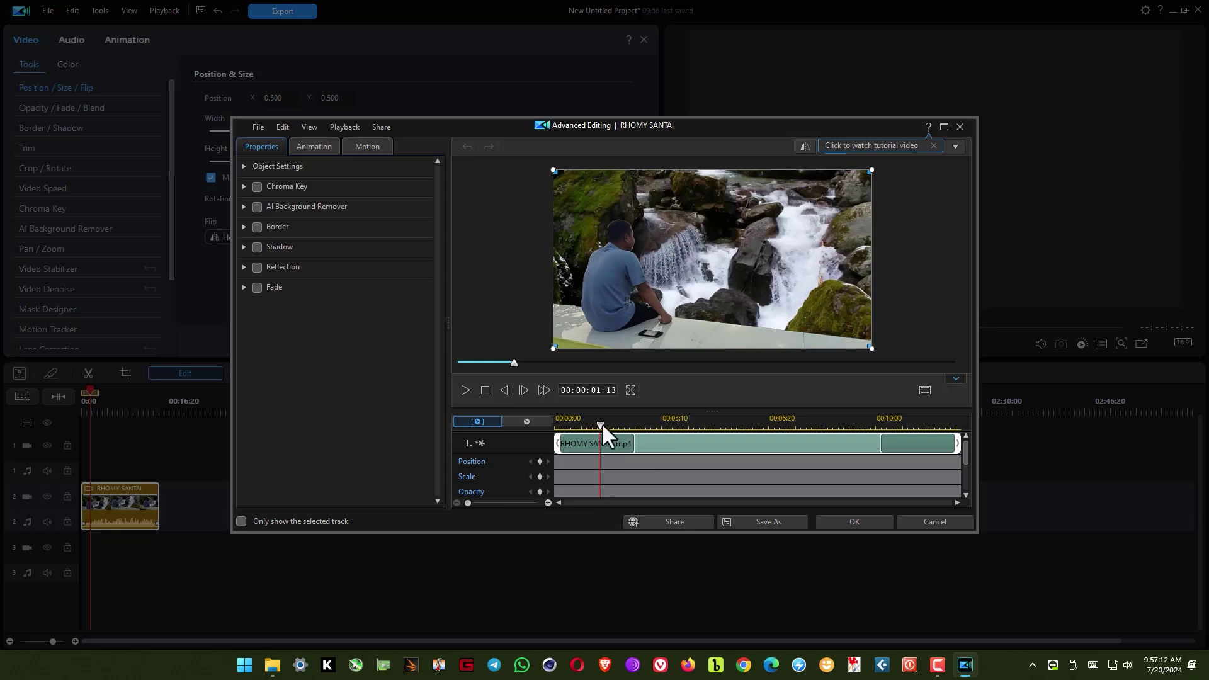
left_click_drag(602, 428, 662, 441)
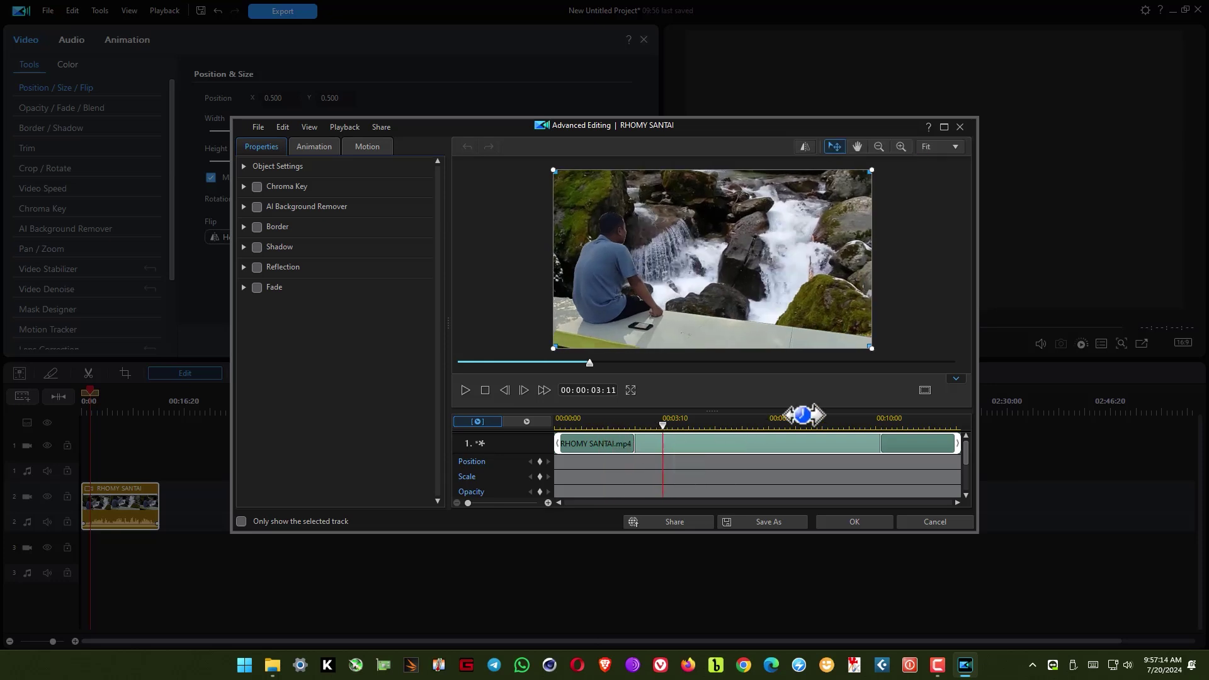
left_click(919, 524)
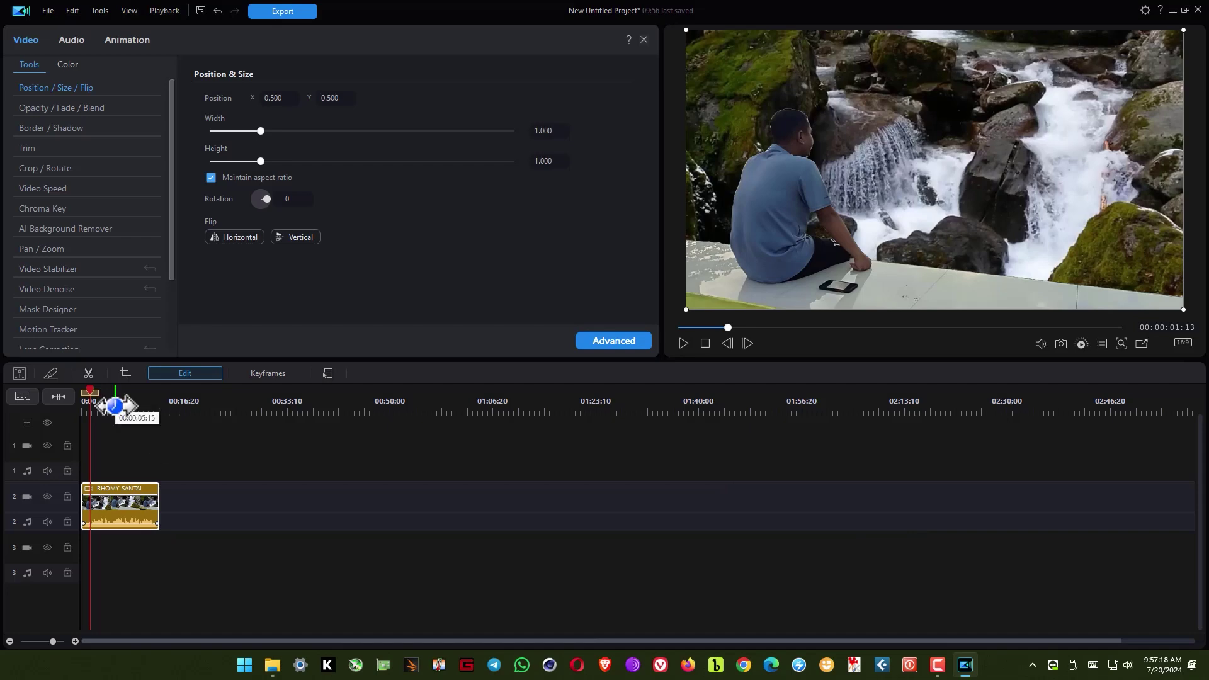
key("space")
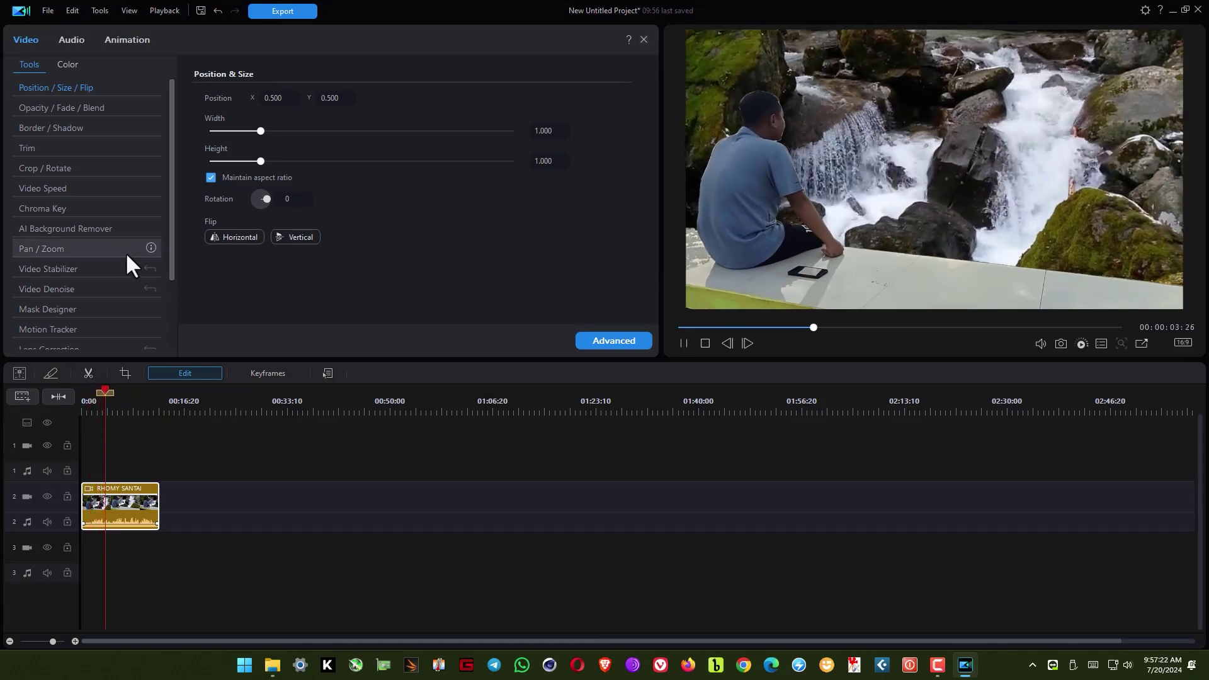
key("space")
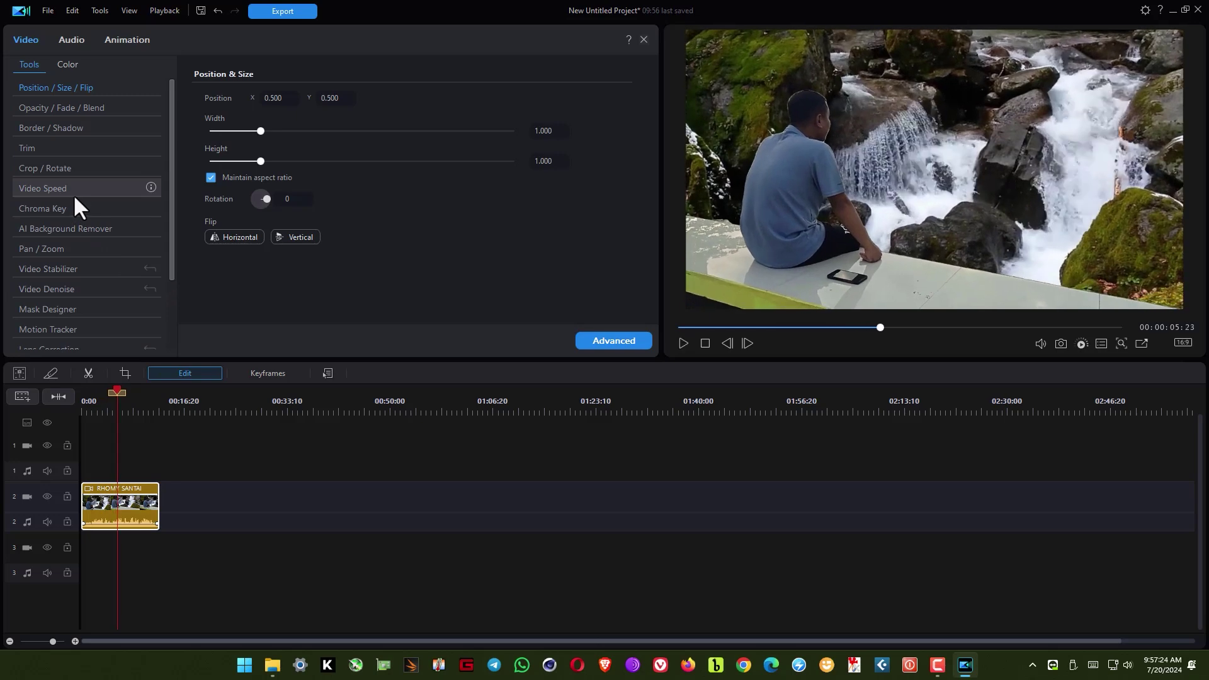
Step: Close the clip's editing options and show the TransRoll Transitions Pack in the transitions library
left_click(643, 40)
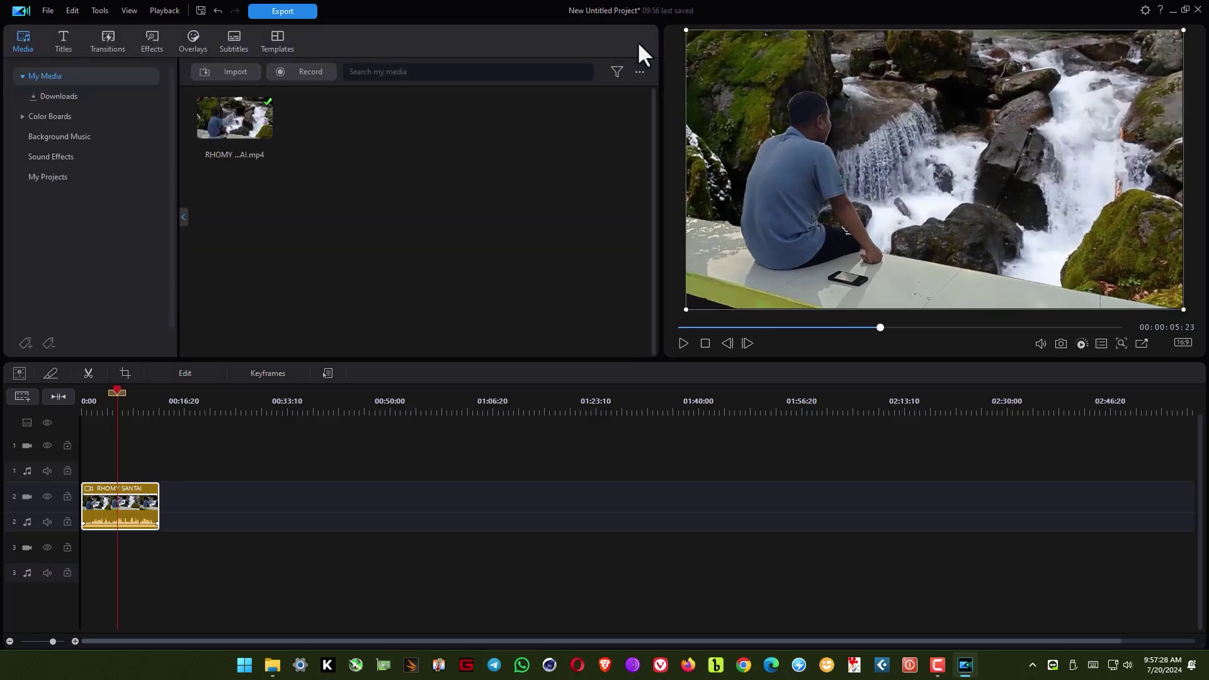
left_click(106, 51)
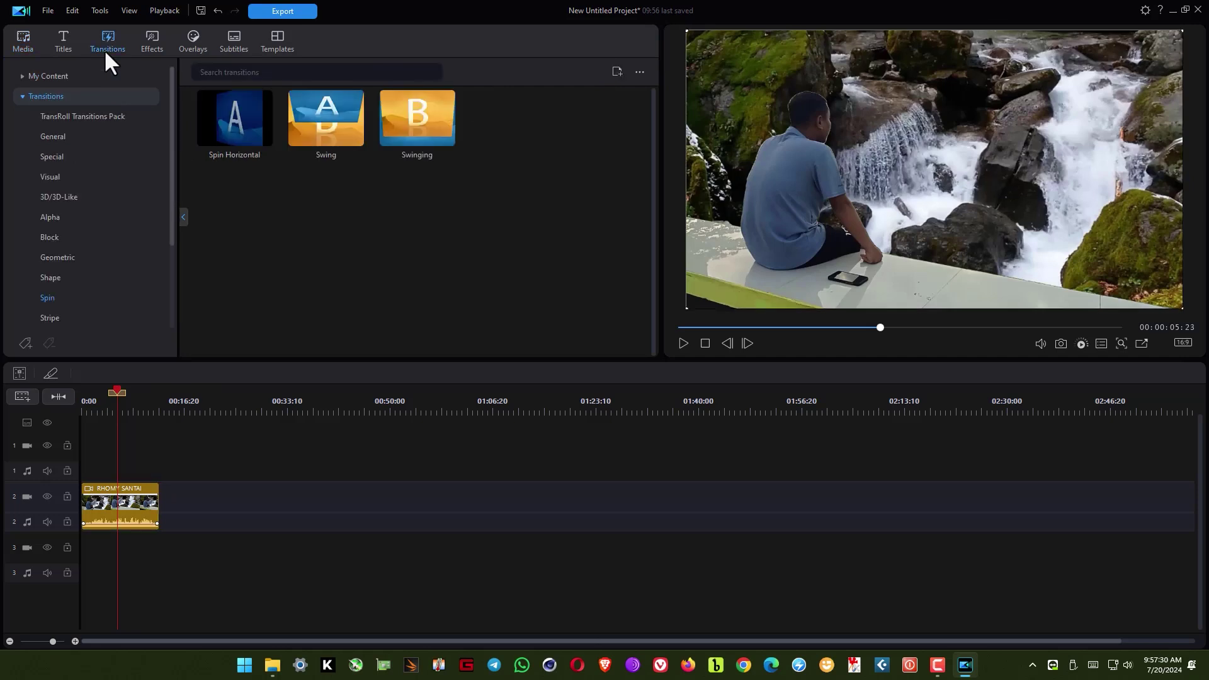
left_click(69, 117)
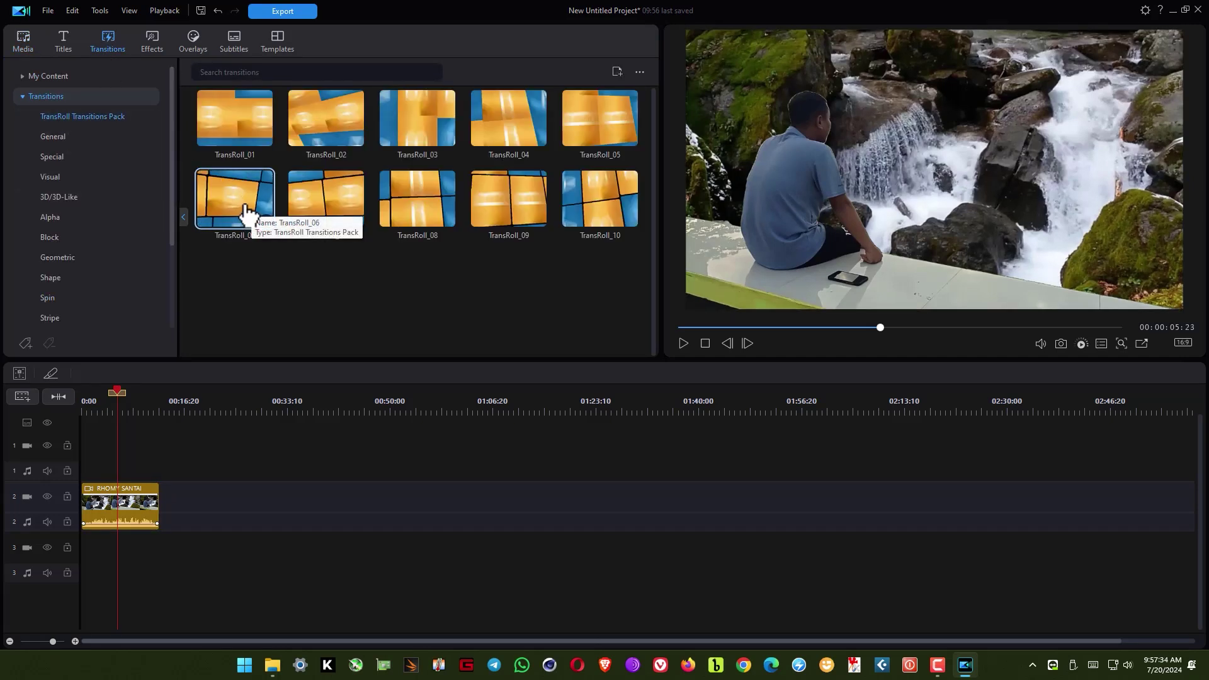
Step: Try the TransRoll_06 transition at the start of the clip and preview it from the beginning
mouse_move(237, 210)
left_mouse_down()
mouse_move(122, 486)
mouse_move(88, 485)
left_mouse_up()
left_click_drag(118, 398, 82, 399)
key("space")
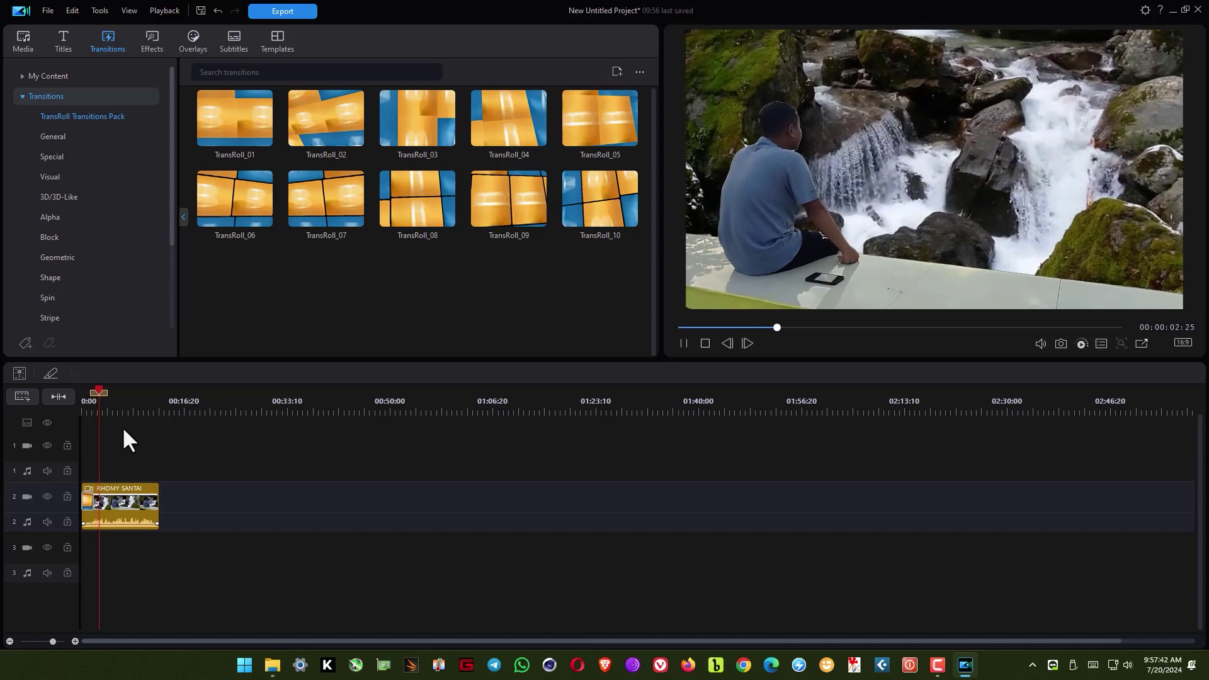
key("space")
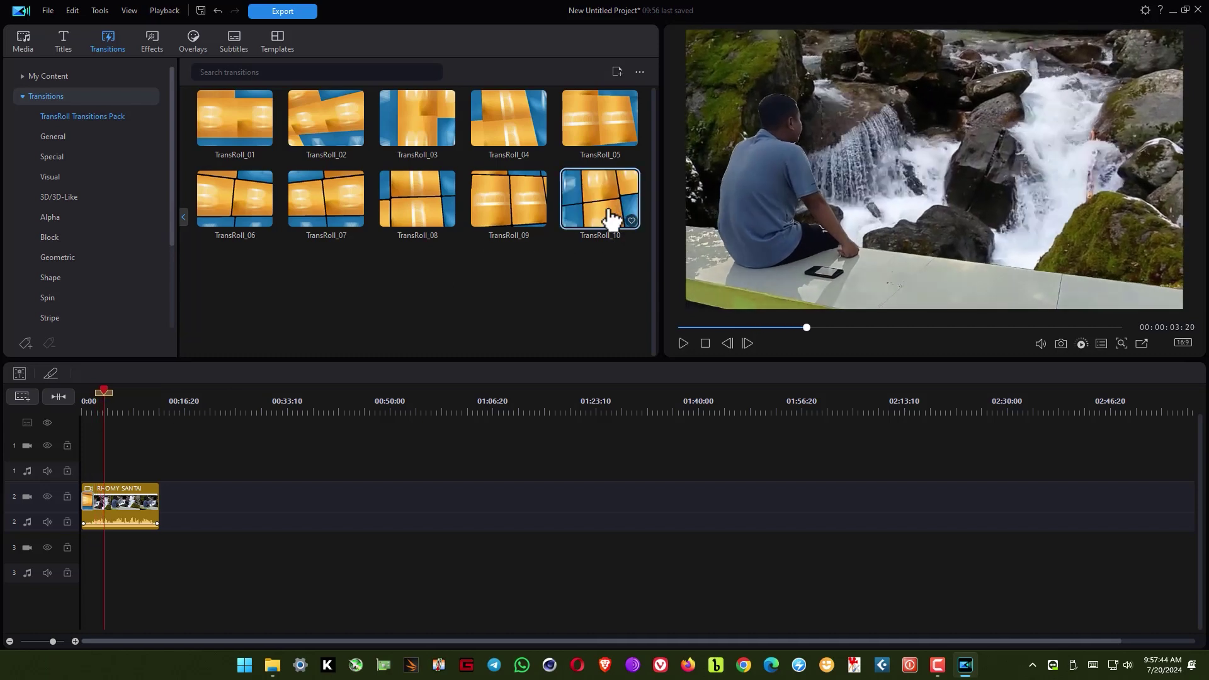
Step: Apply the TransRoll_10 transition to the start of the clip in place of the current one and preview it from the beginning
left_click_drag(610, 221, 80, 494)
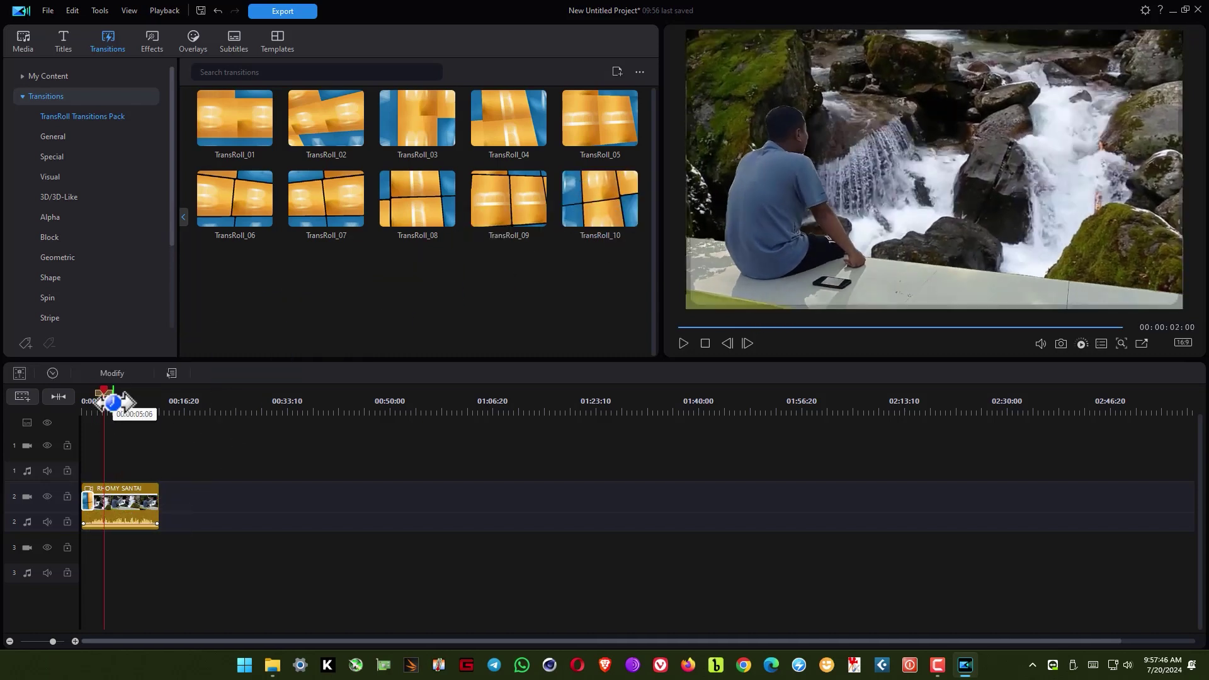
left_click_drag(105, 406, 81, 406)
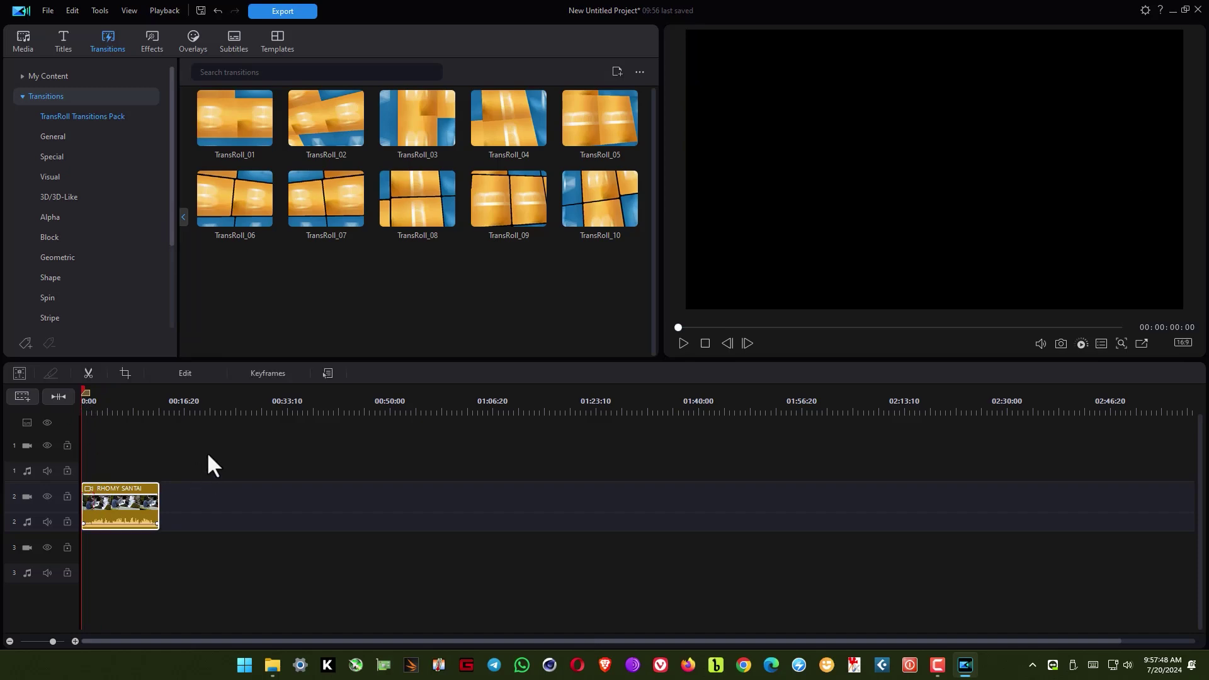
key("space")
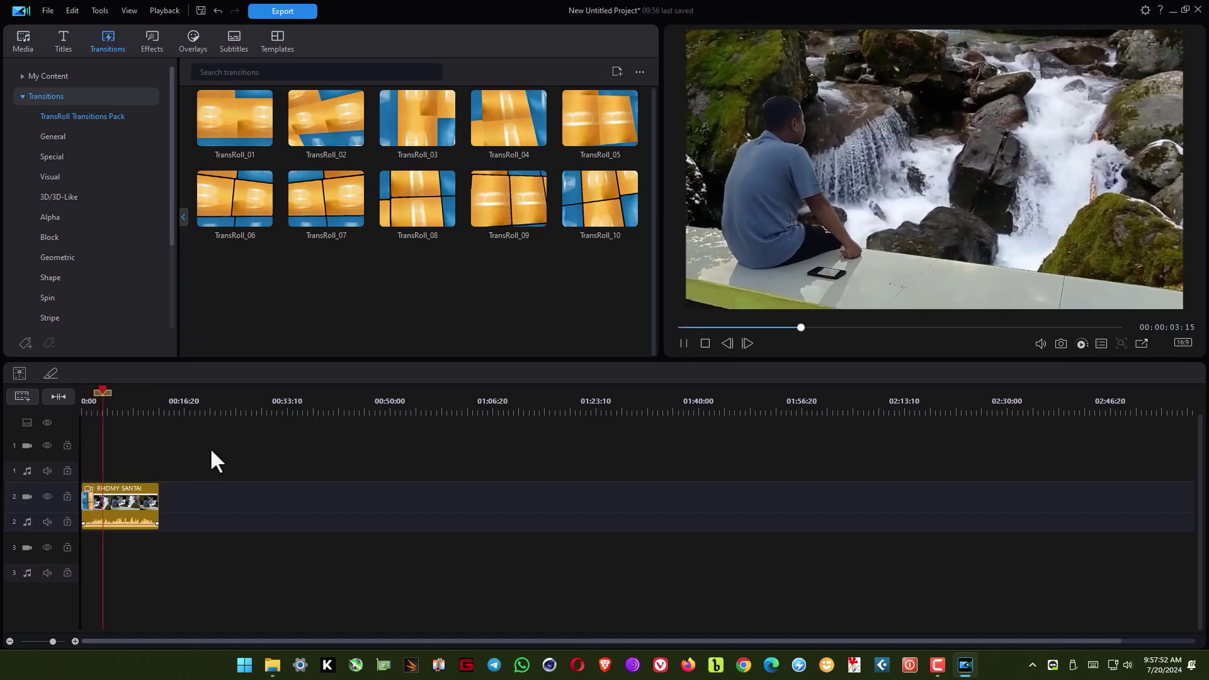
key("space")
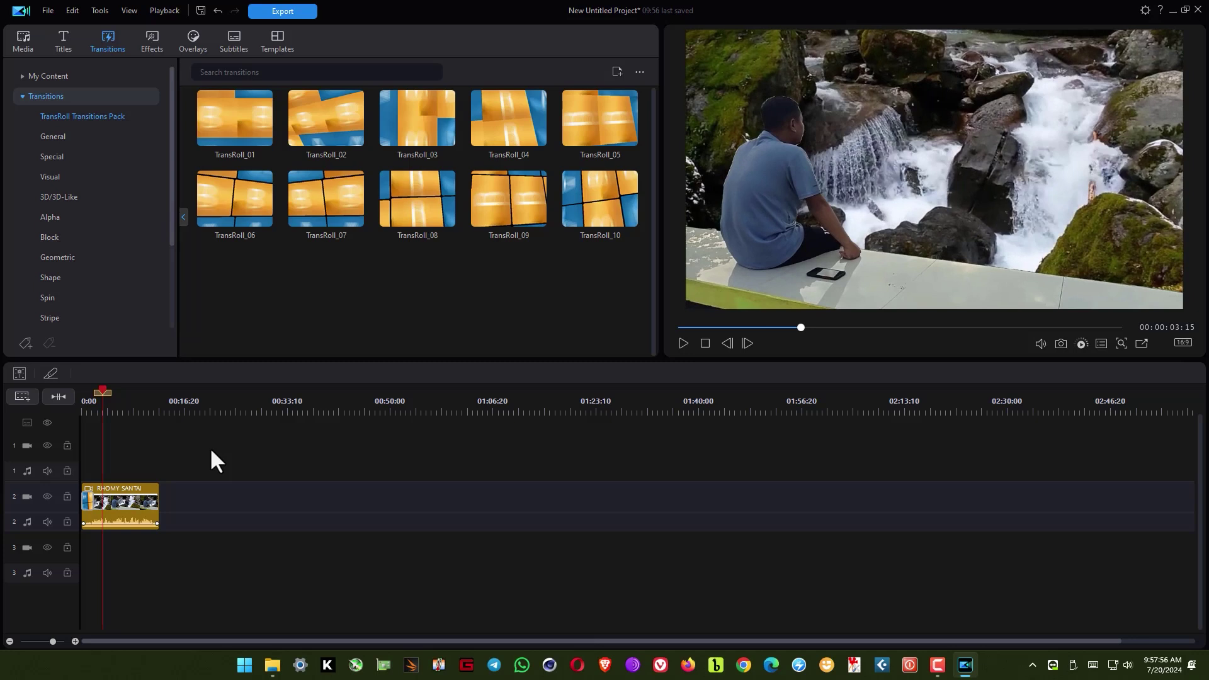
Step: Open the file export settings, keep United States (NTSC) as the disc video format, and enable preview during export
left_click(48, 13)
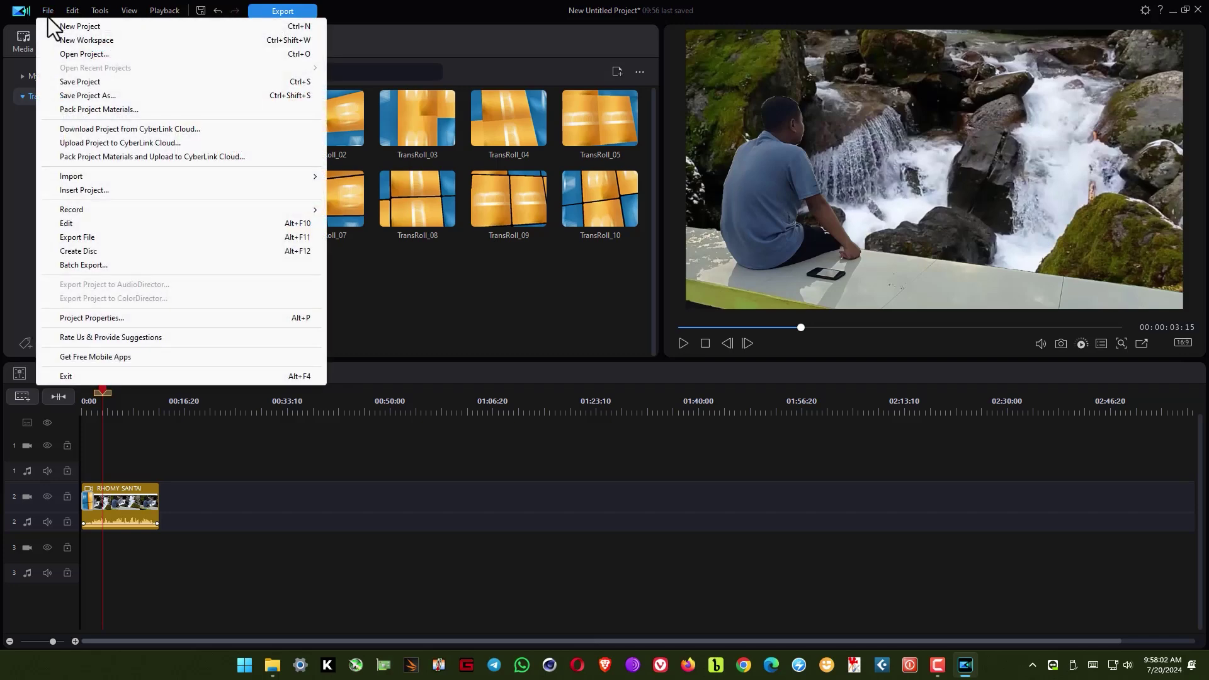
left_click(187, 236)
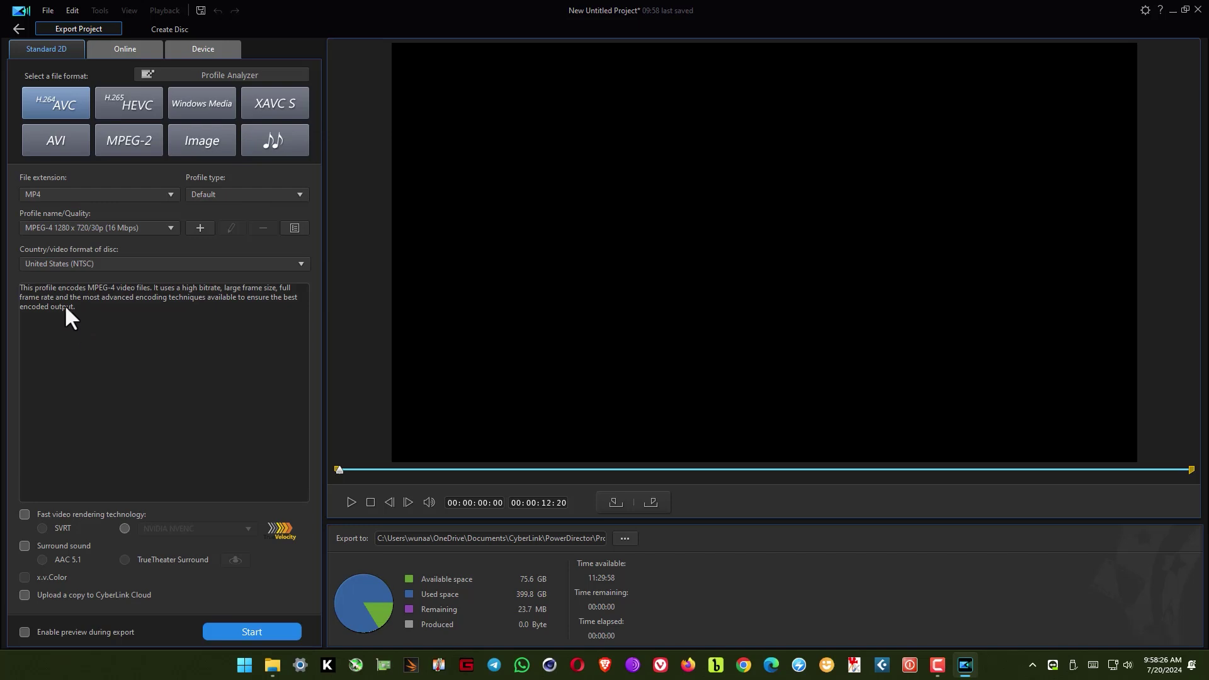
left_click(302, 266)
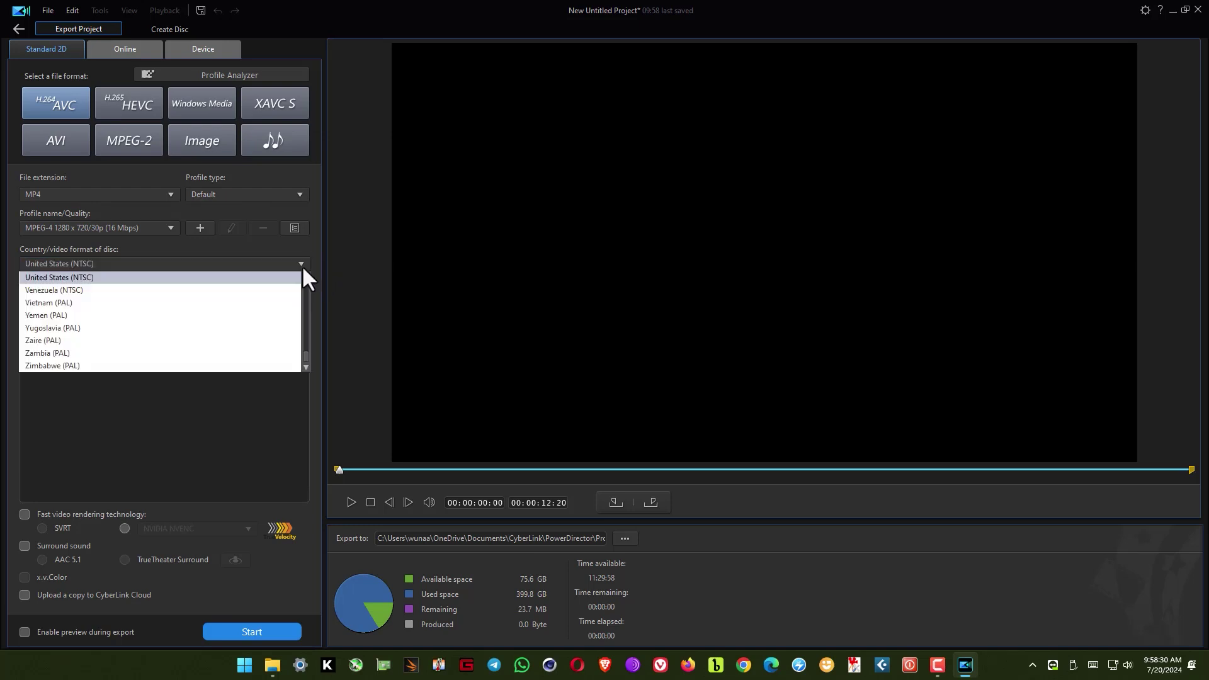
left_click(301, 266)
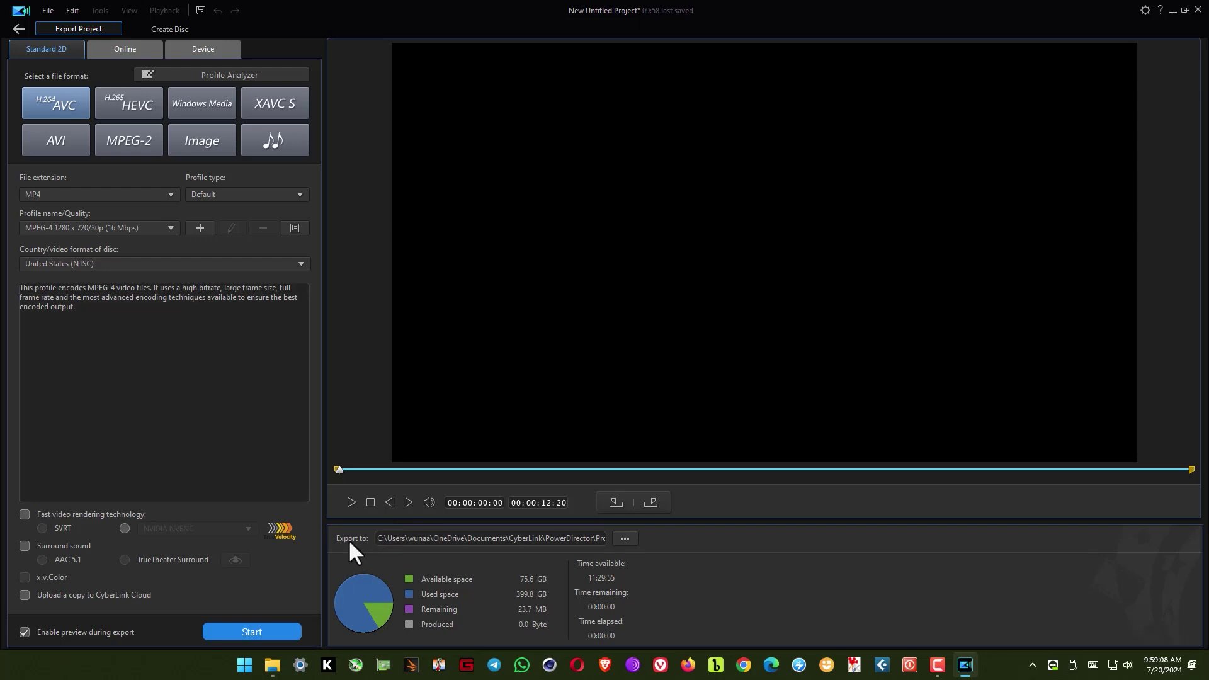
Step: Set the export file name to TES RENDER in the PowerDirector documents folder, keeping the mp4 file type
left_click(625, 538)
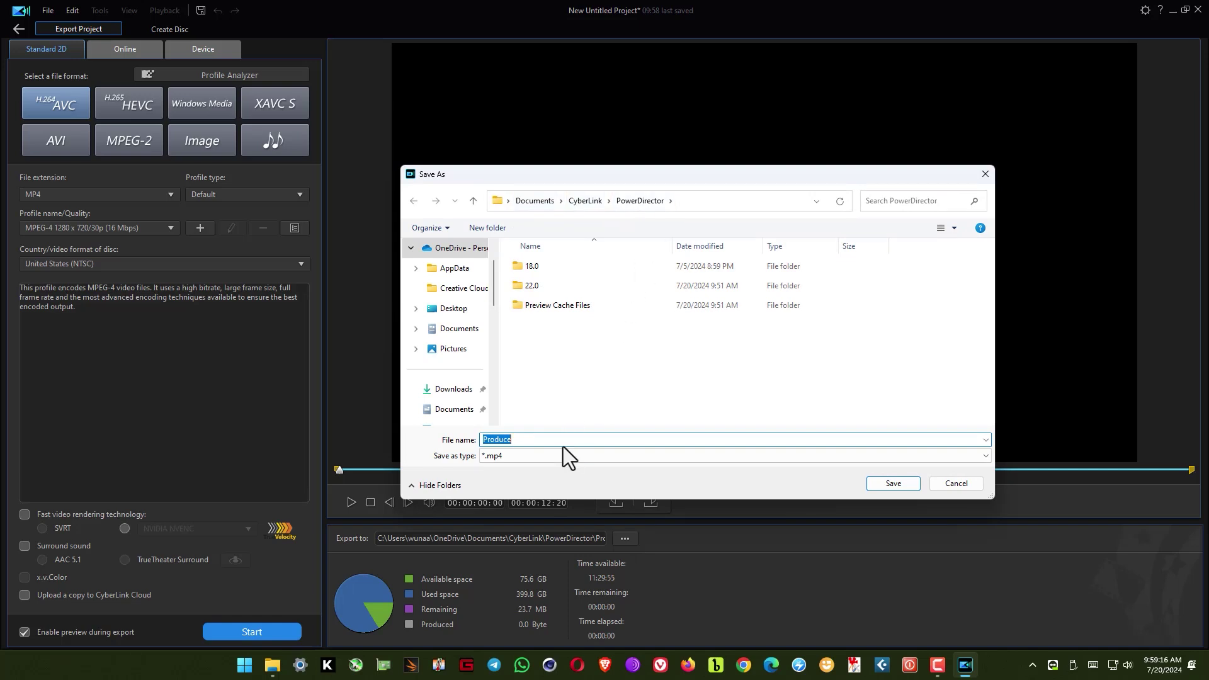
type("TES RENDER")
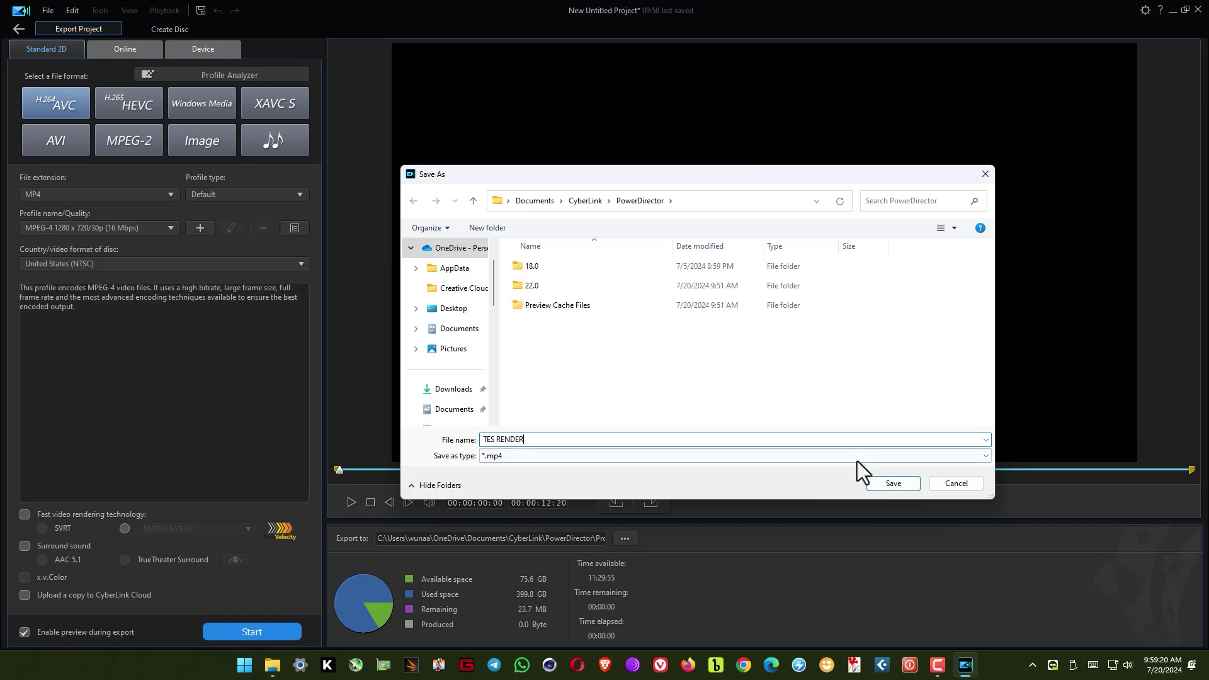
left_click(557, 455)
left_click(557, 456)
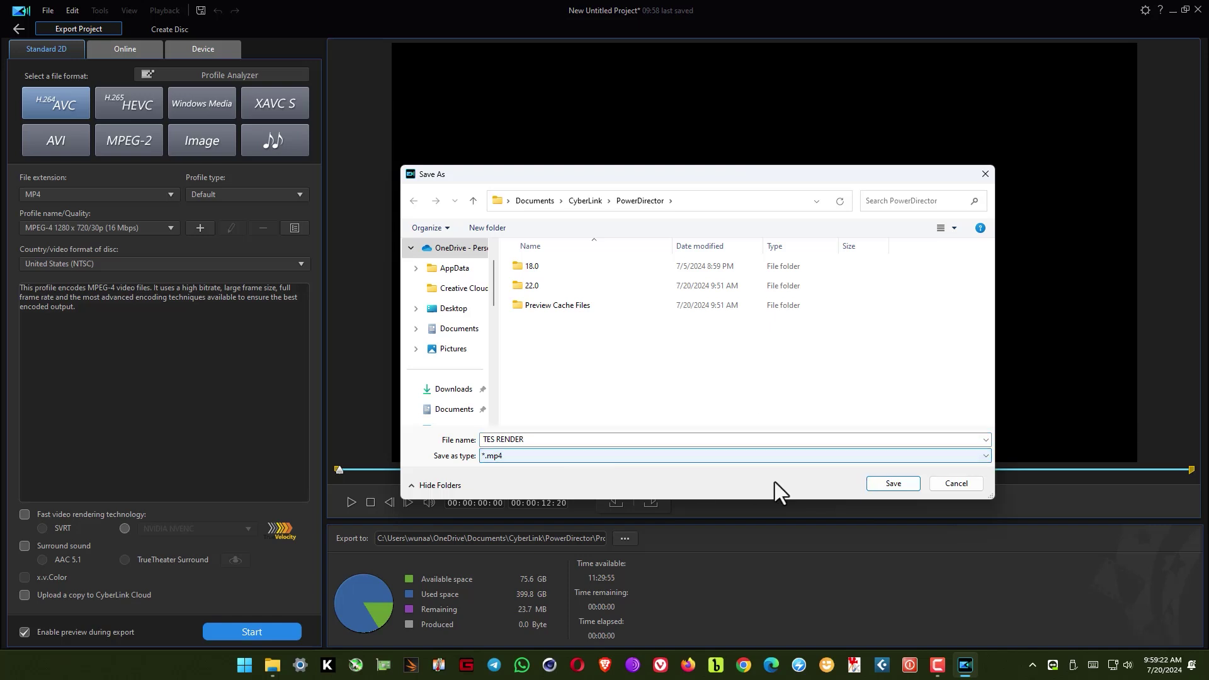
left_click(879, 484)
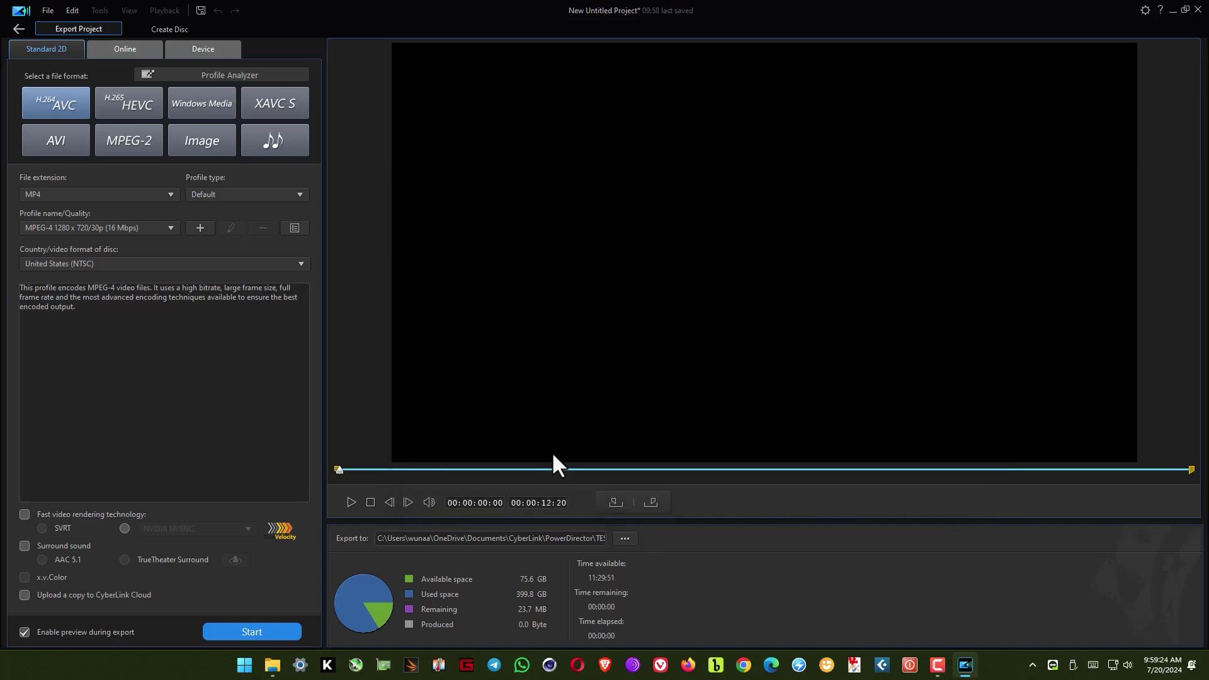
Step: Export the video, show its output folder, and open TES RENDER.mp4 from there
left_click(256, 629)
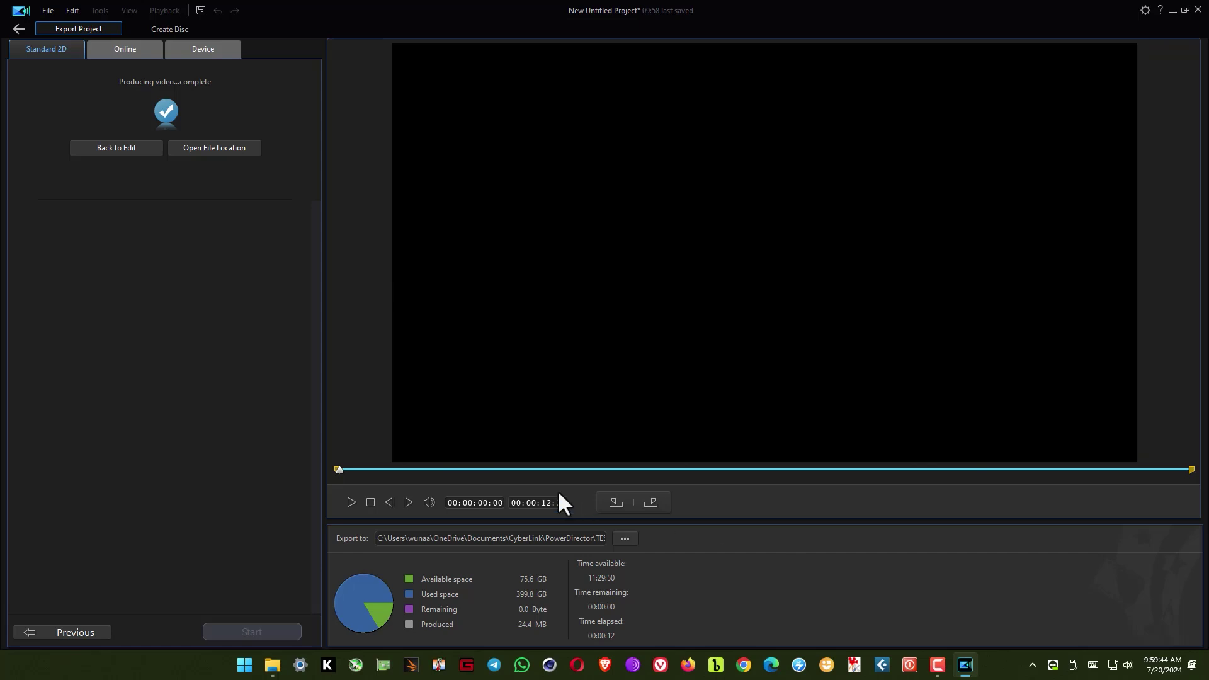
left_click(205, 148)
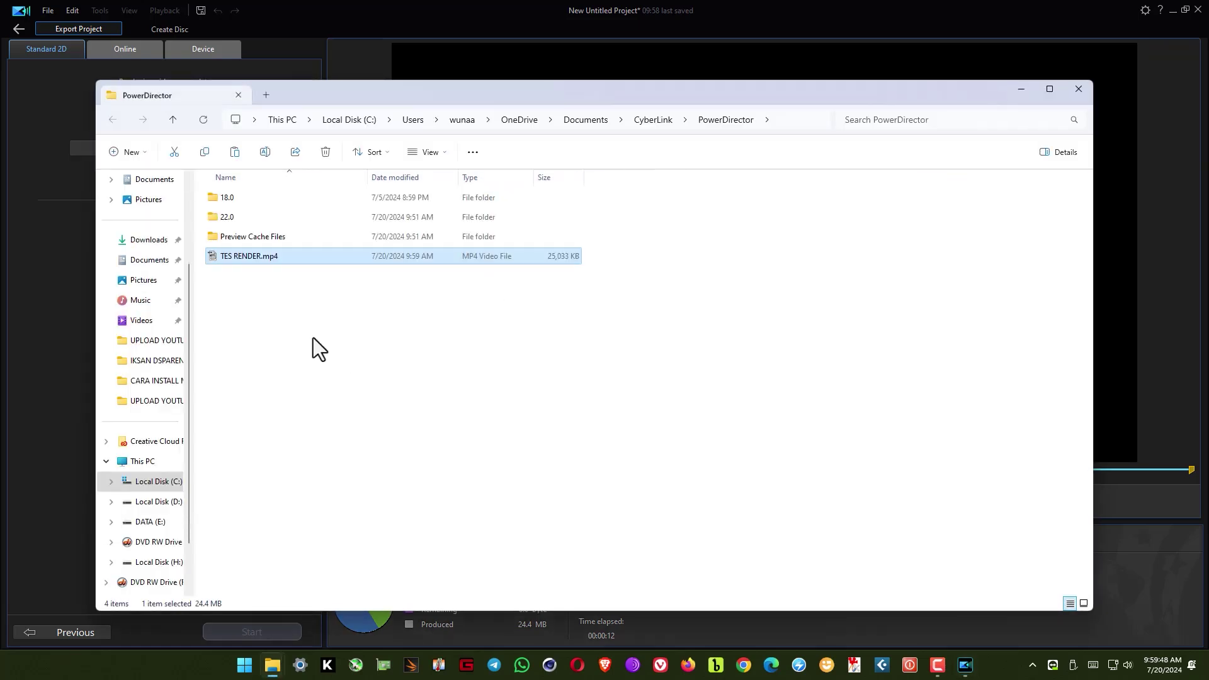
left_click(254, 259)
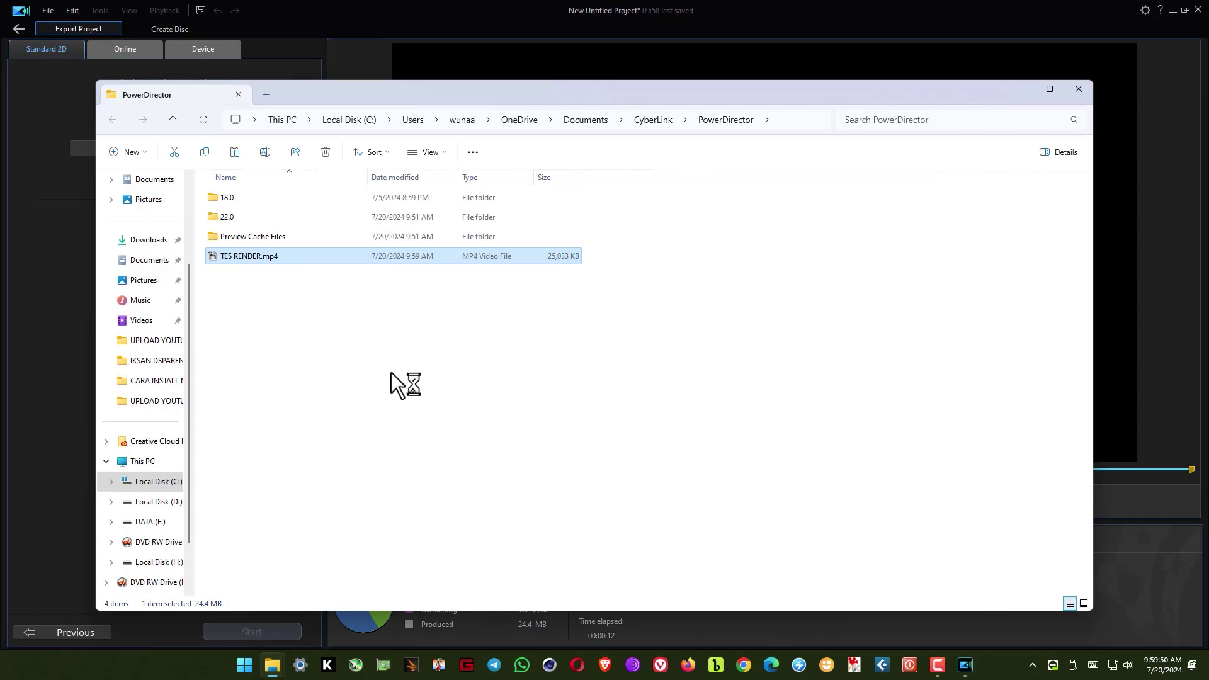